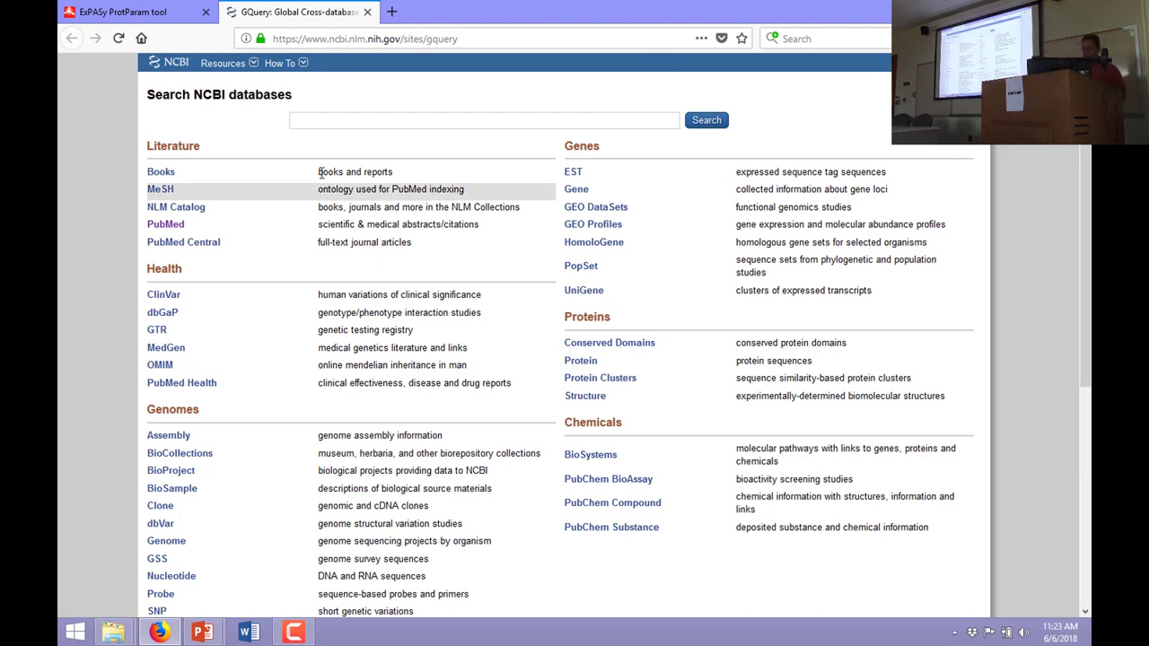
{"action": "left_click", "coordinate": [183, 64]}
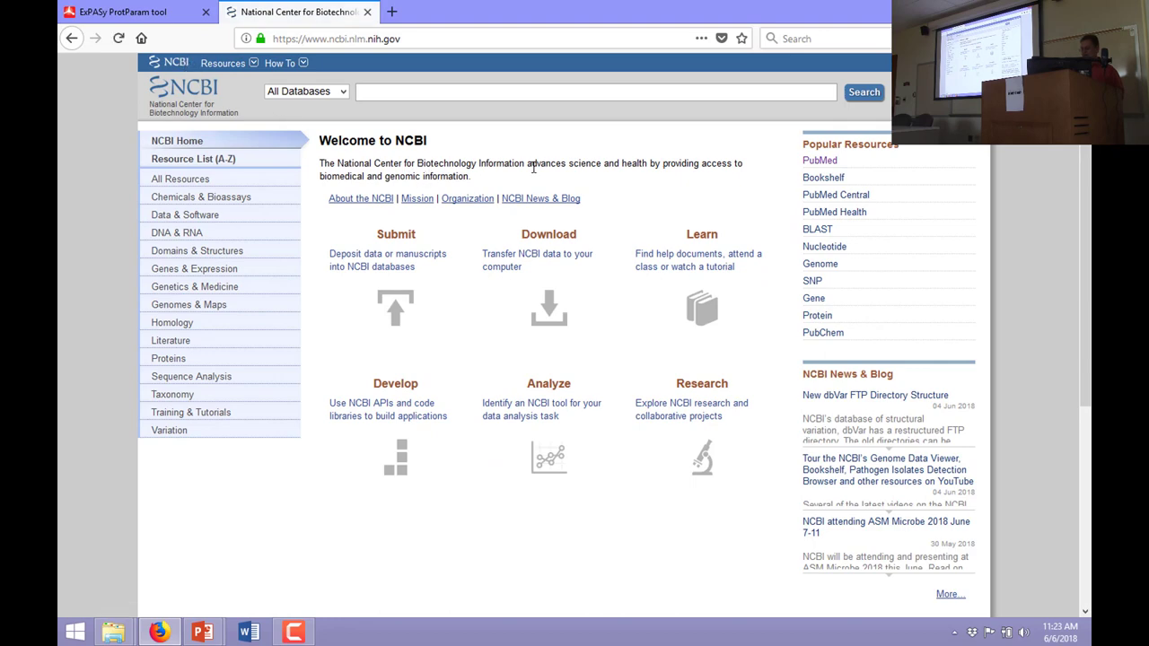
{"action": "left_click", "coordinate": [70, 38]}
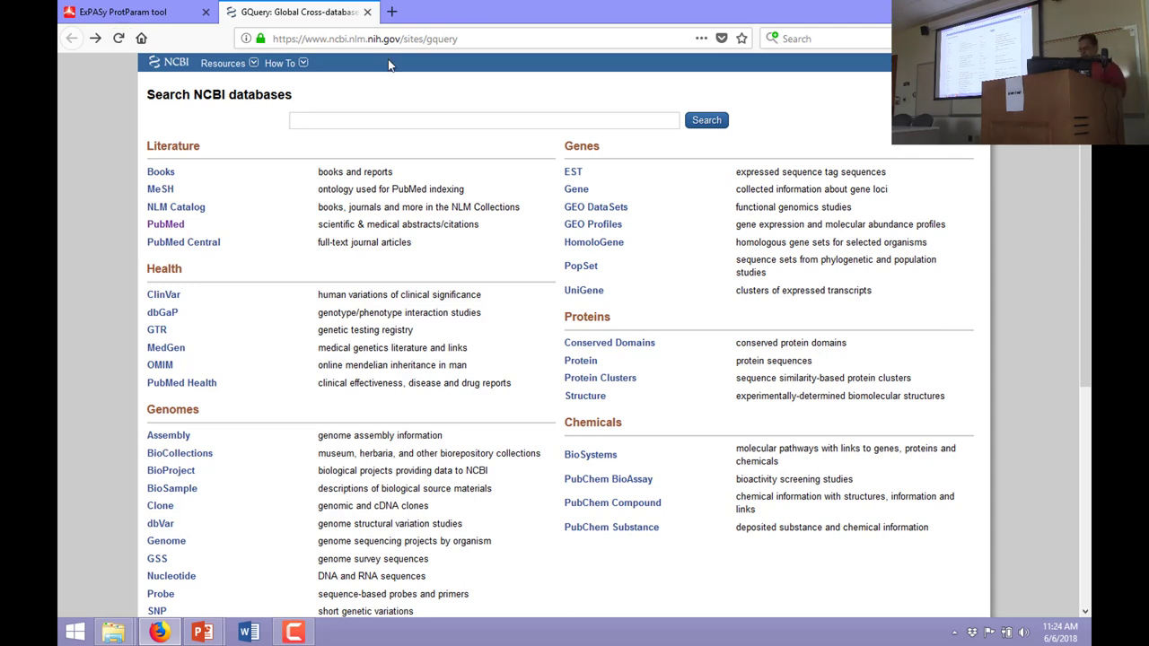
Step: Search all NCBI databases for GB3 and open its 7 Bookshelf results
{"action": "left_click", "coordinate": [431, 120]}
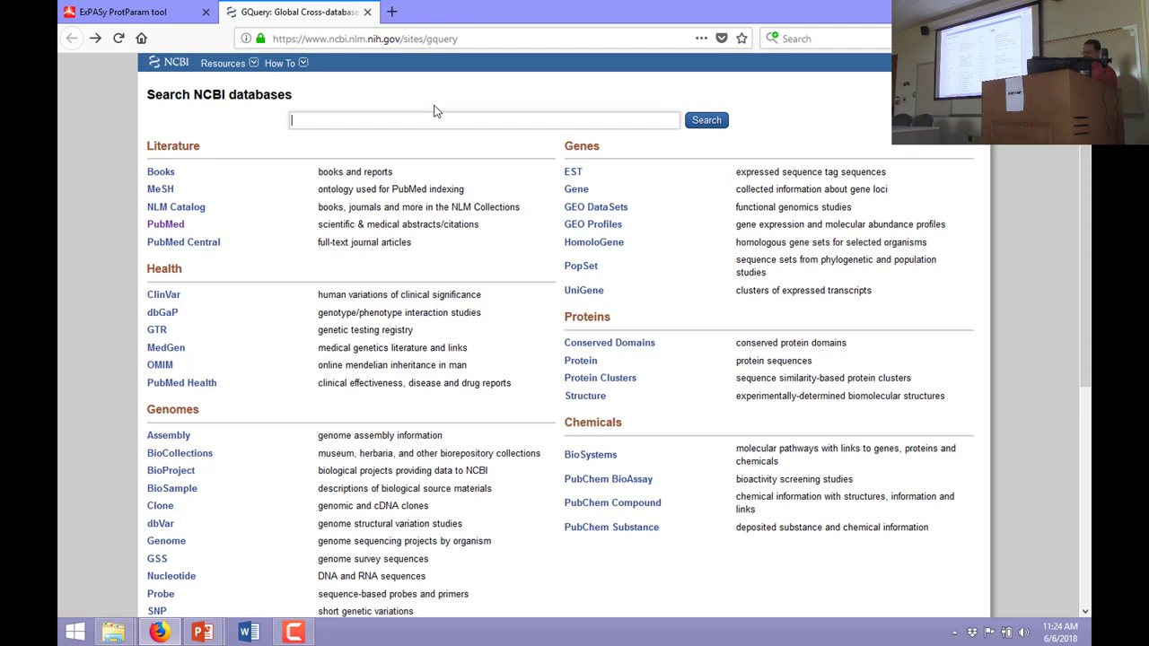
{"action": "type", "text": "GB#"}
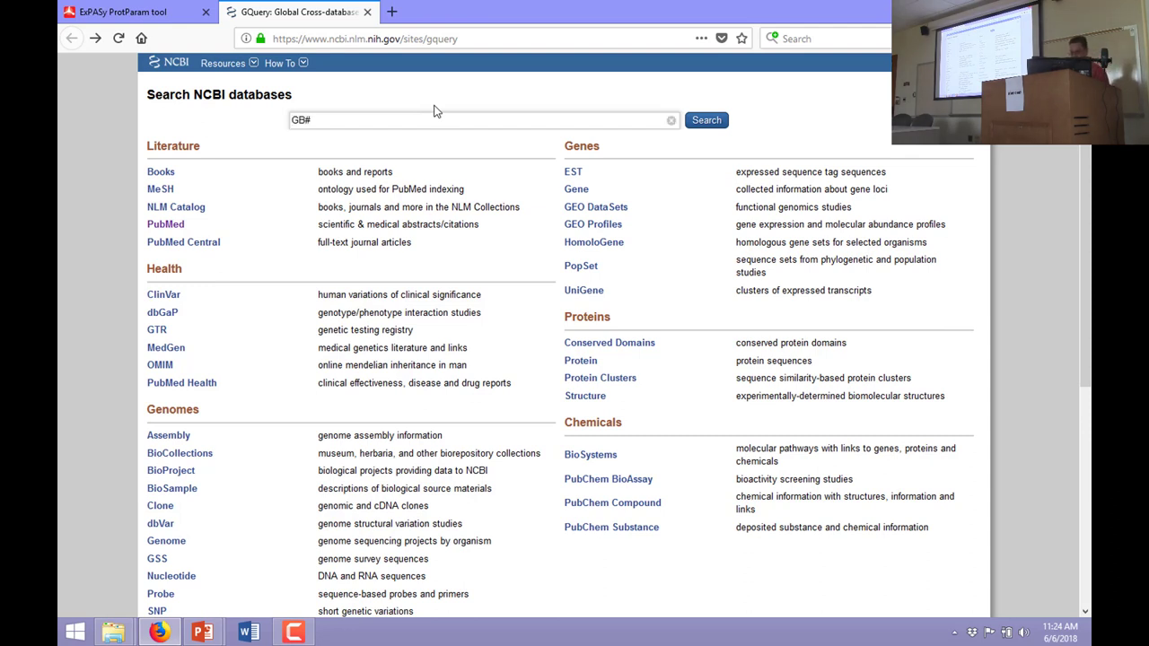
{"action": "key", "text": "Return"}
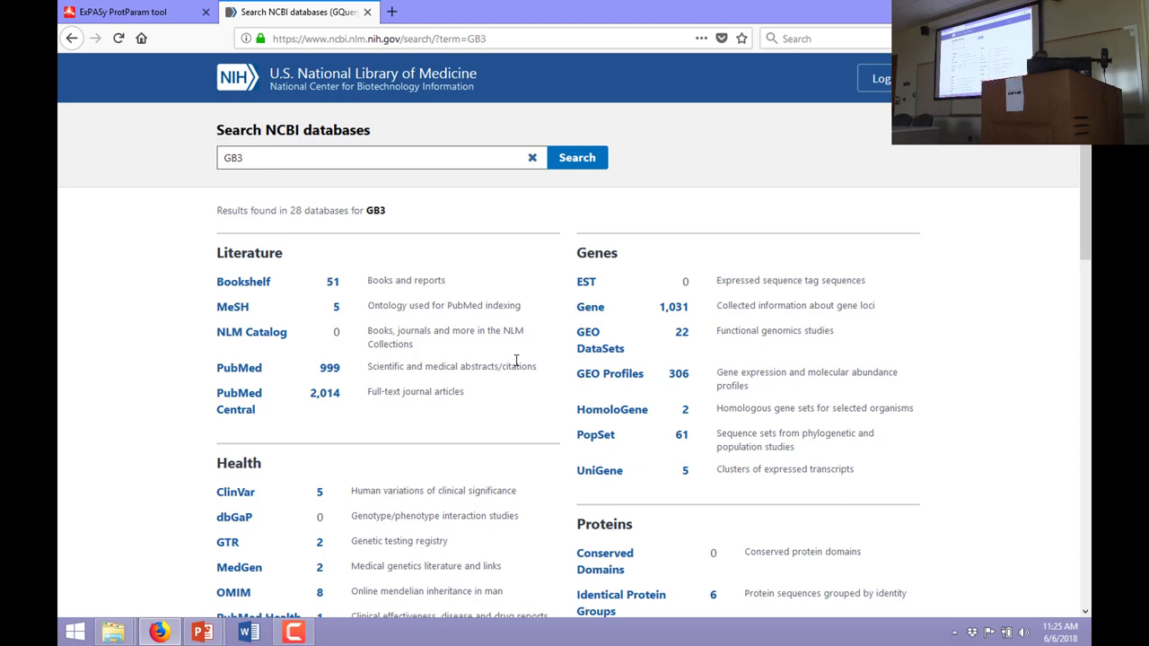
{"action": "left_click", "coordinate": [242, 286]}
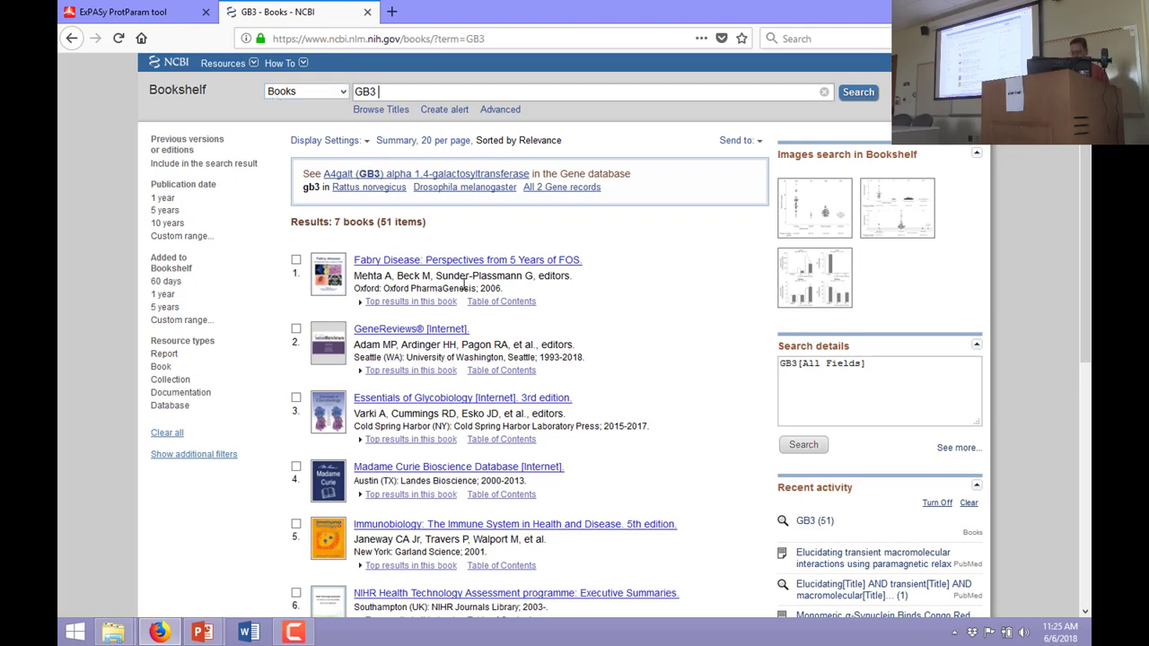
{"action": "scroll", "coordinate": [607, 288], "scroll_direction": "down", "scroll_amount": 5}
{"action": "scroll", "coordinate": [586, 235], "scroll_direction": "up", "scroll_amount": 2}
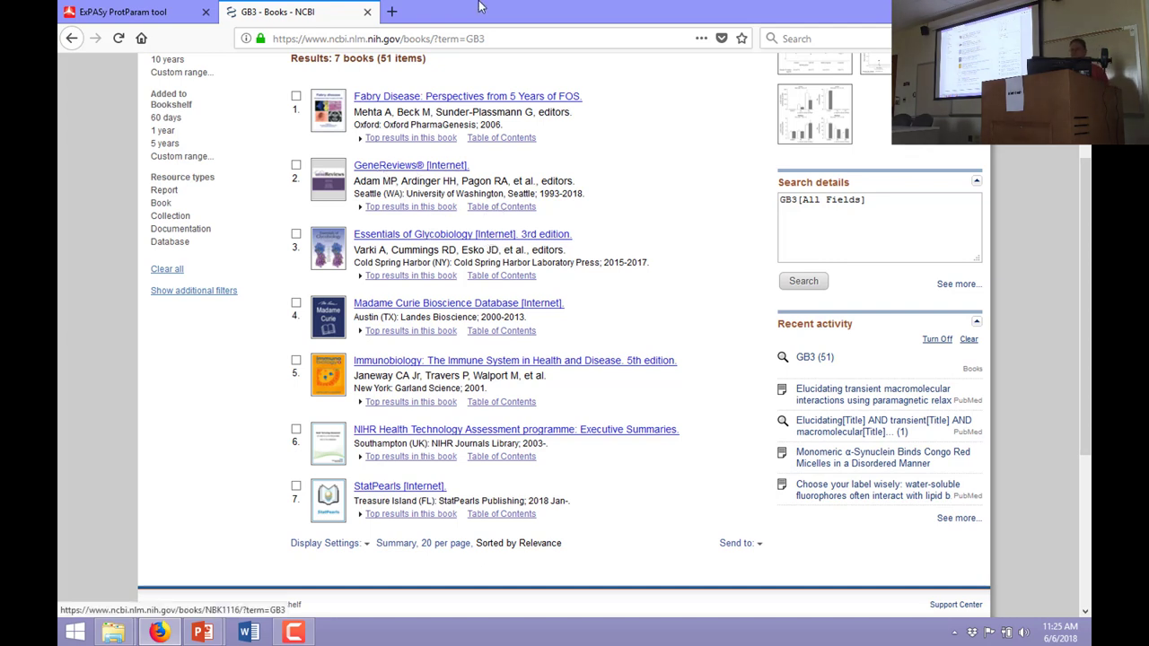
{"action": "left_click", "coordinate": [71, 38]}
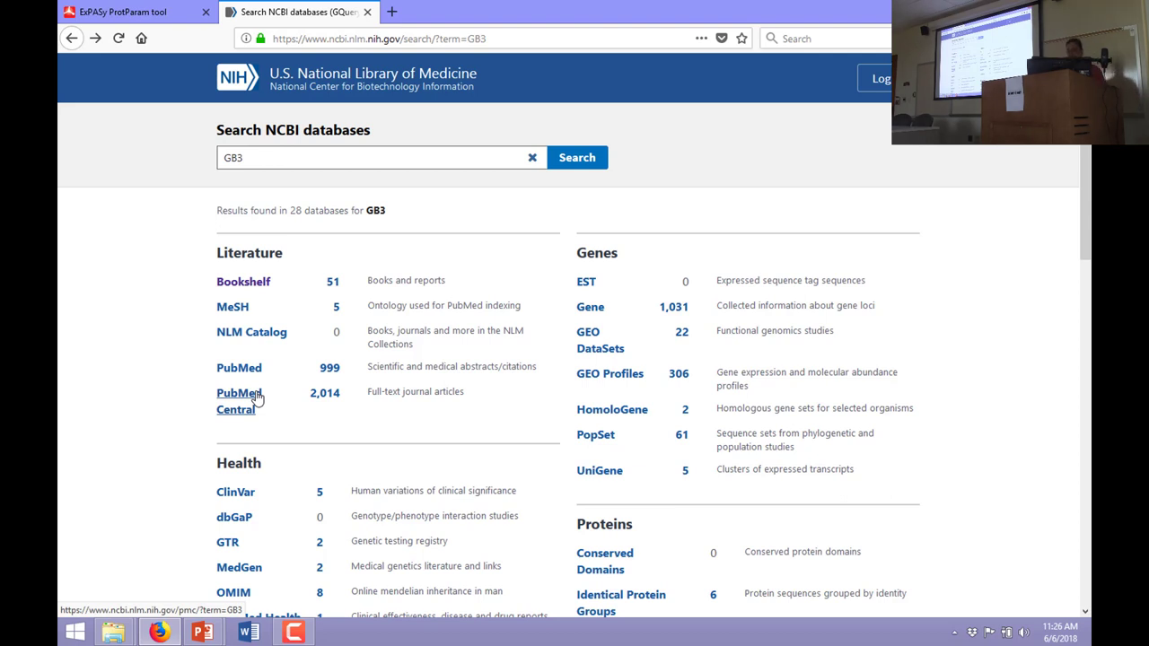
Step: Skim the 2,014 GB3 articles in PubMed Central, then return to the database summary
{"action": "left_click", "coordinate": [339, 394]}
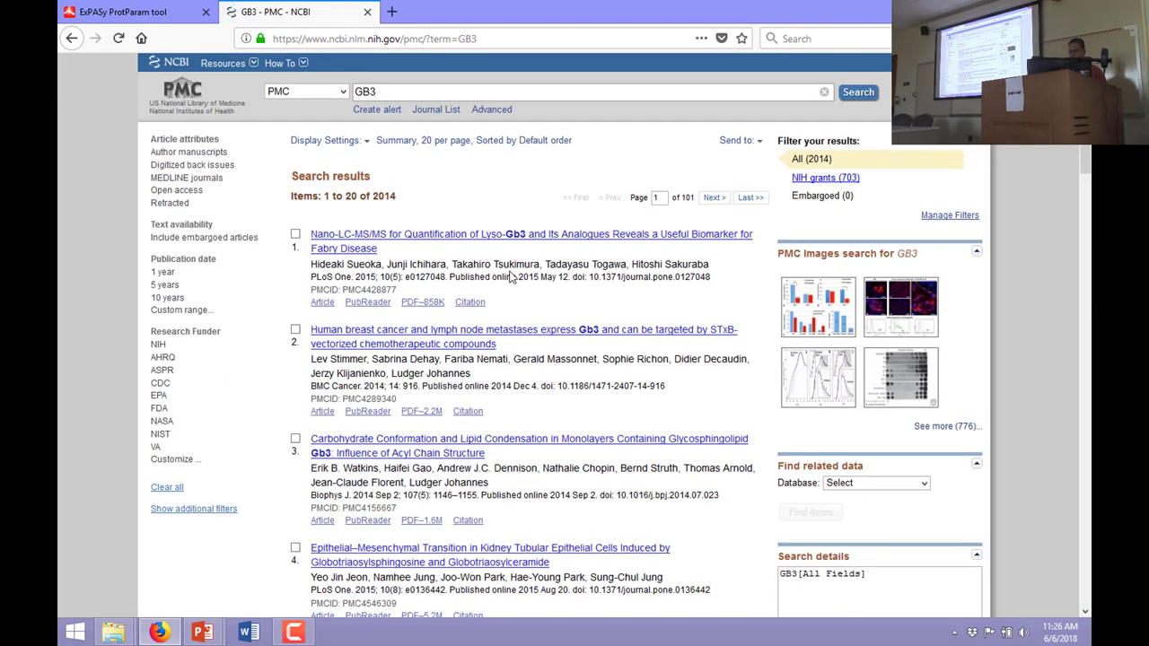
{"action": "scroll", "coordinate": [484, 291], "scroll_direction": "down", "scroll_amount": 3}
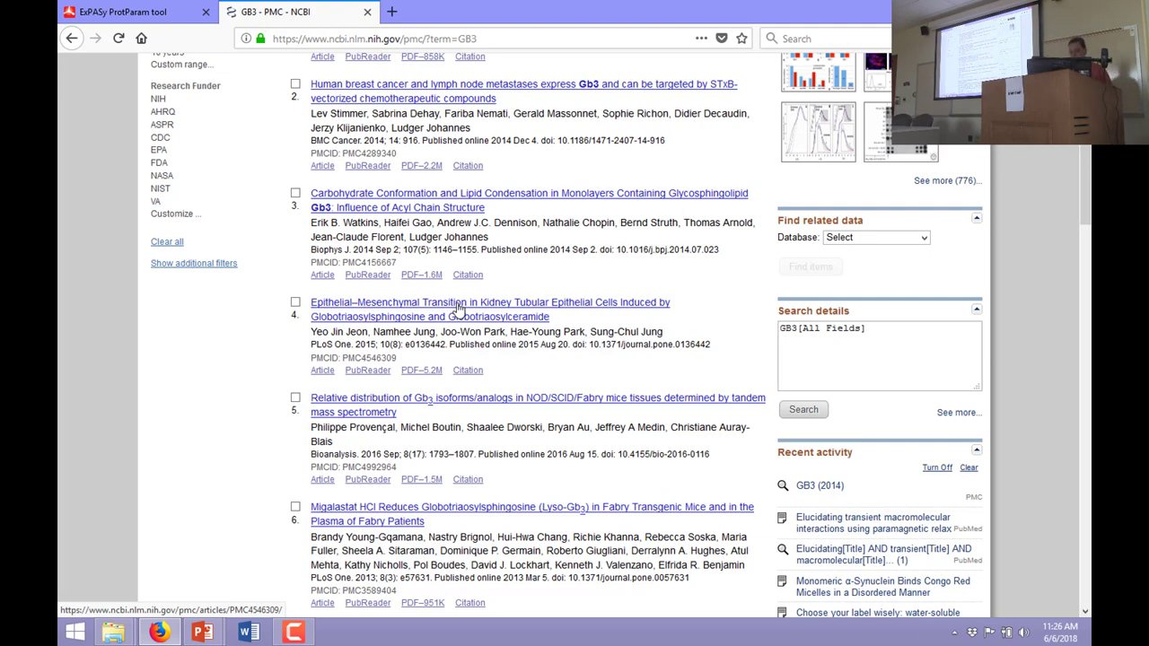
{"action": "left_click", "coordinate": [79, 47]}
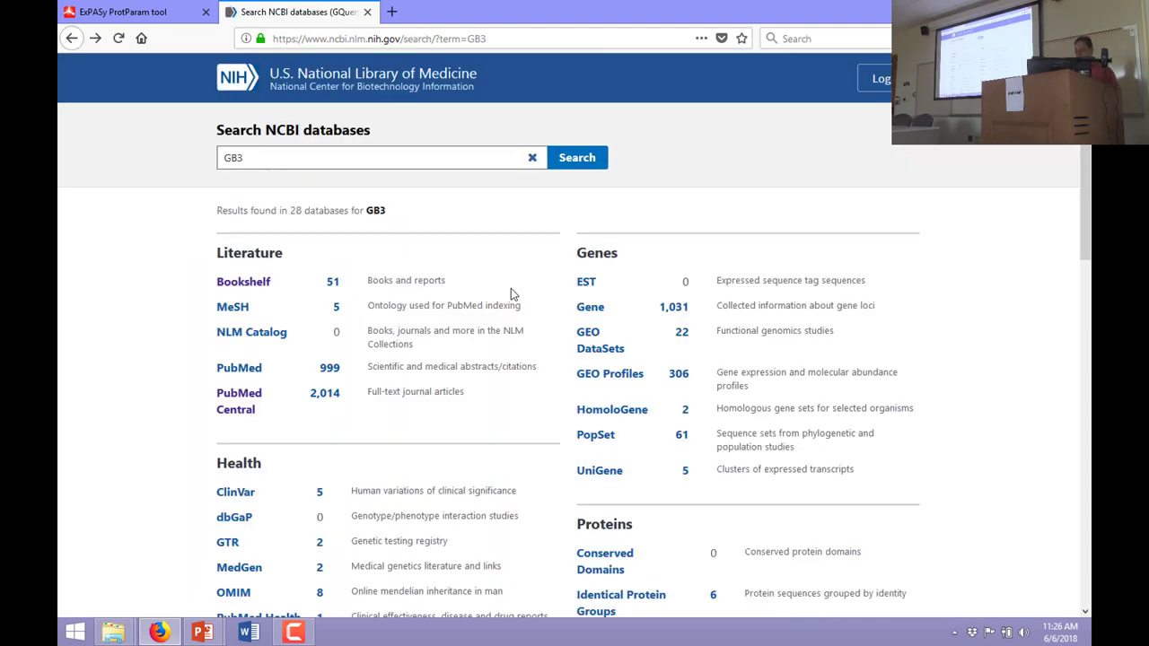
{"action": "scroll", "coordinate": [510, 292], "scroll_direction": "down", "scroll_amount": 3}
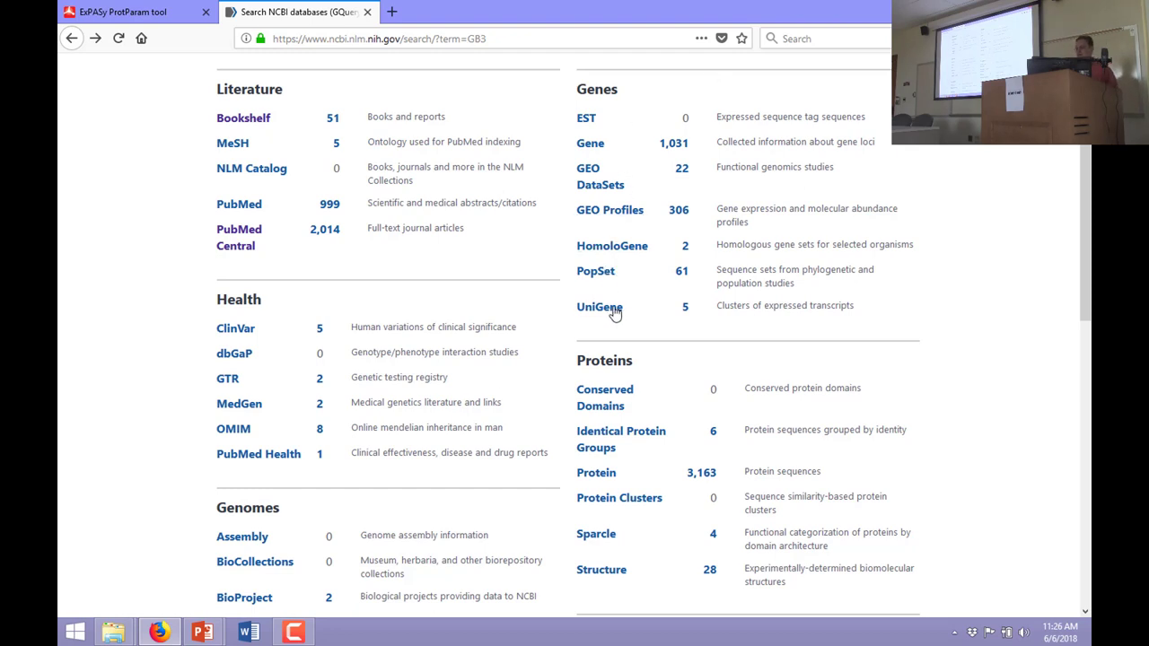
Step: Bring the session-02 lecture slides in PowerPoint to the front
{"action": "scroll", "coordinate": [624, 175], "scroll_direction": "up", "scroll_amount": 1}
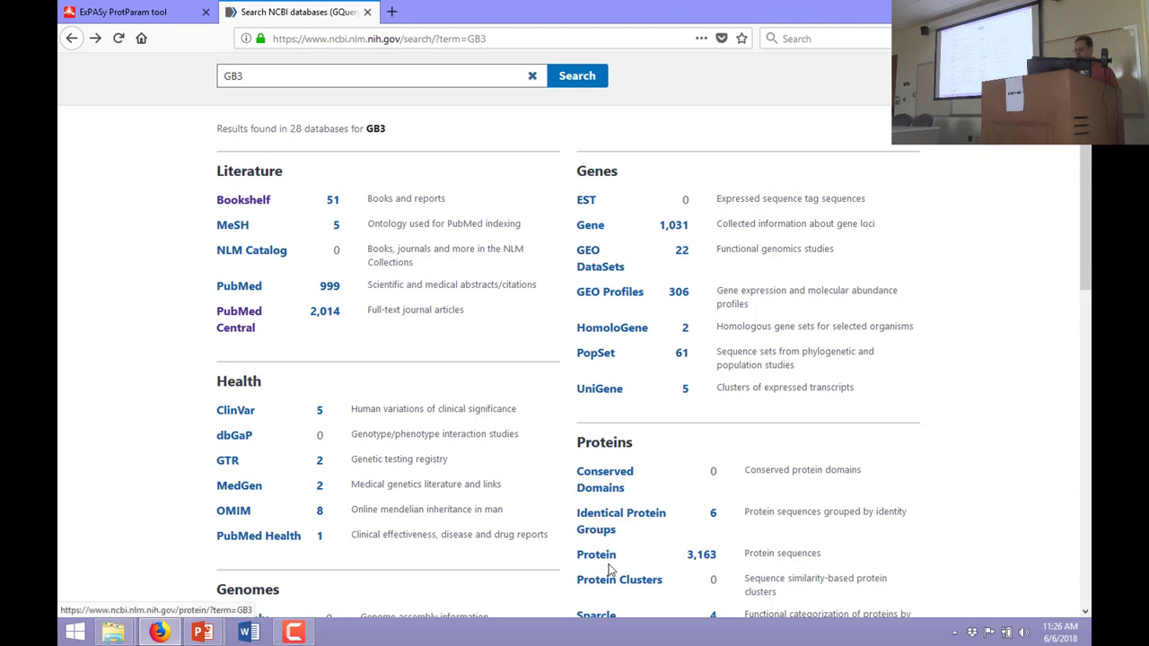
{"action": "scroll", "coordinate": [727, 489], "scroll_direction": "down", "scroll_amount": 5}
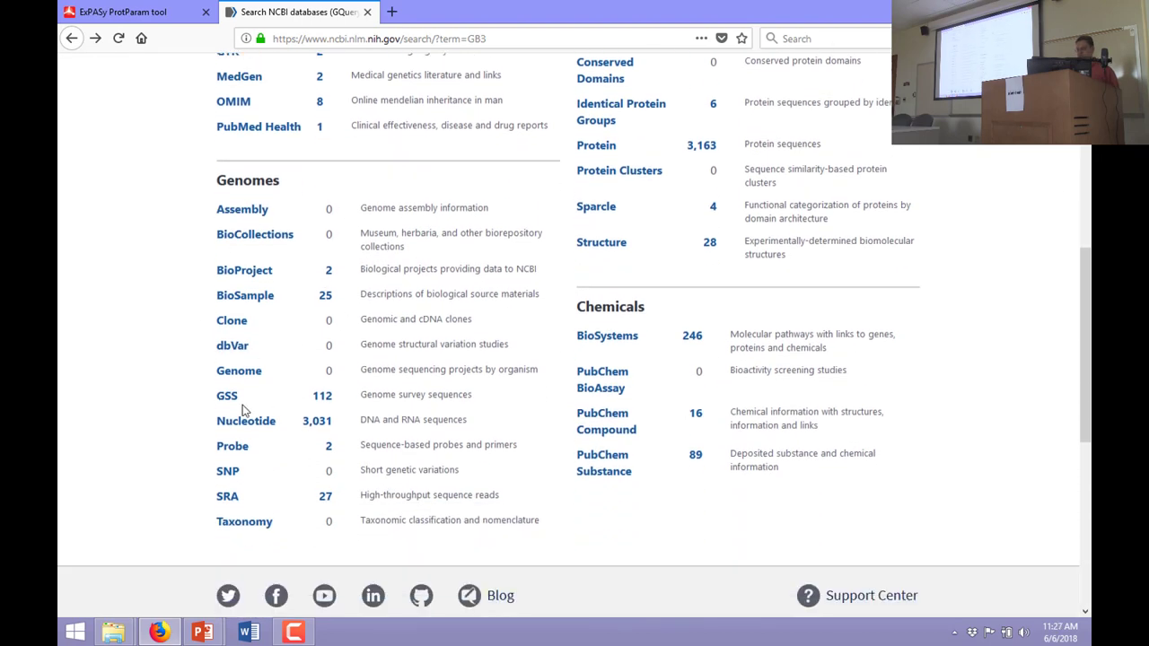
{"action": "scroll", "coordinate": [418, 417], "scroll_direction": "up", "scroll_amount": 5}
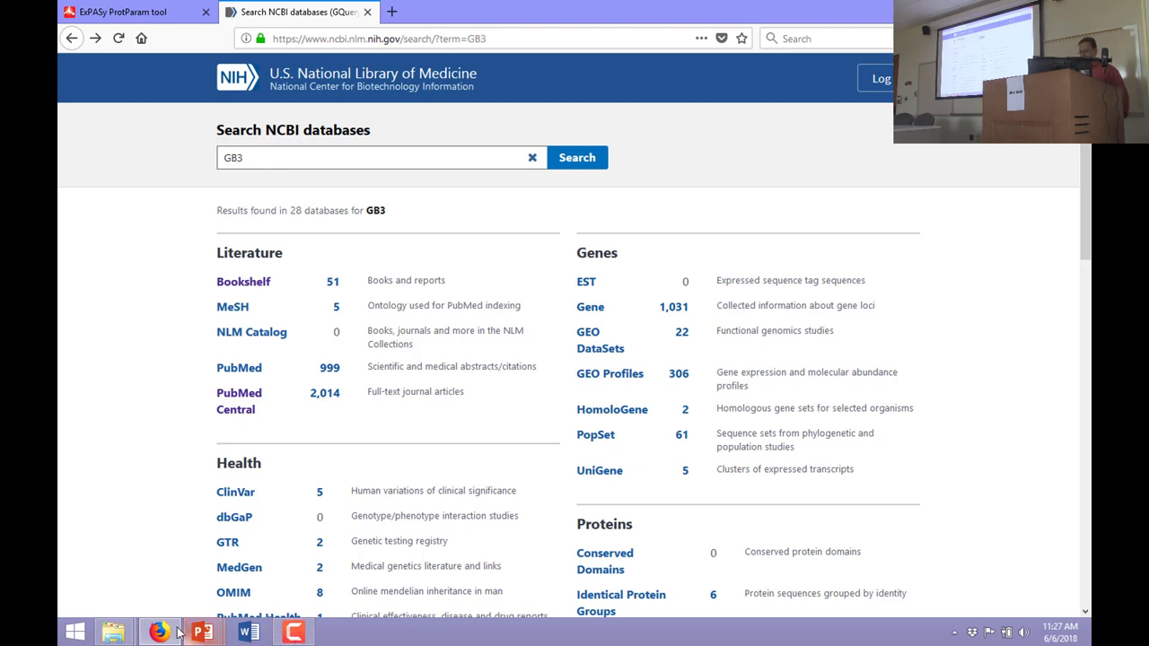
{"action": "mouse_move", "coordinate": [169, 635]}
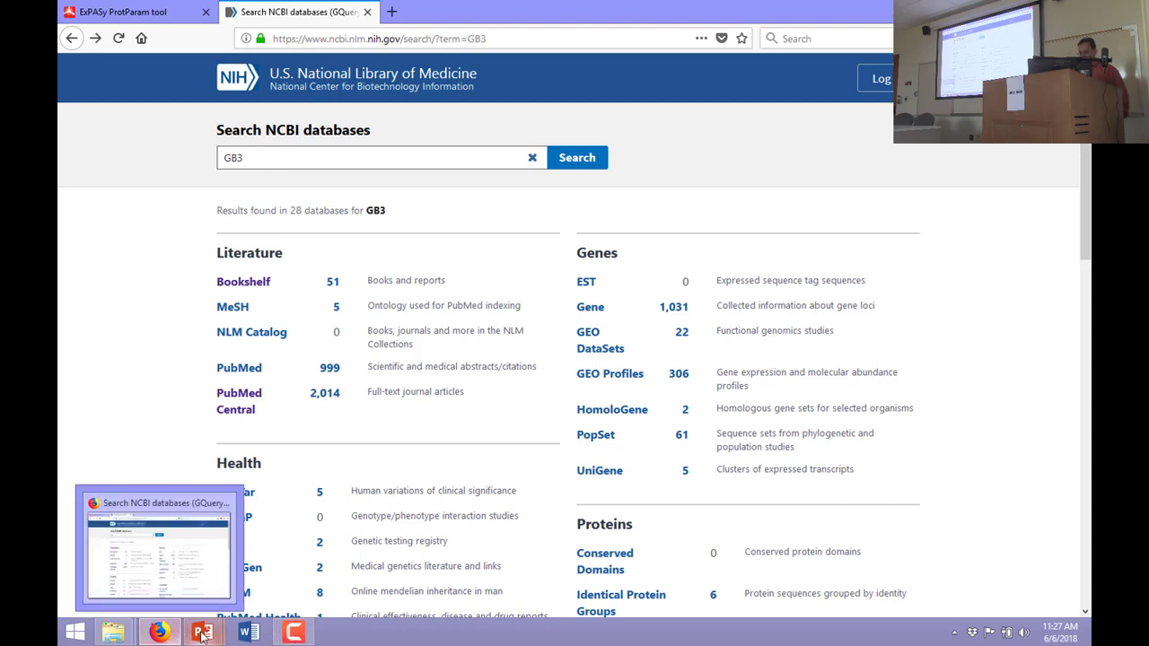
{"action": "left_click", "coordinate": [276, 548]}
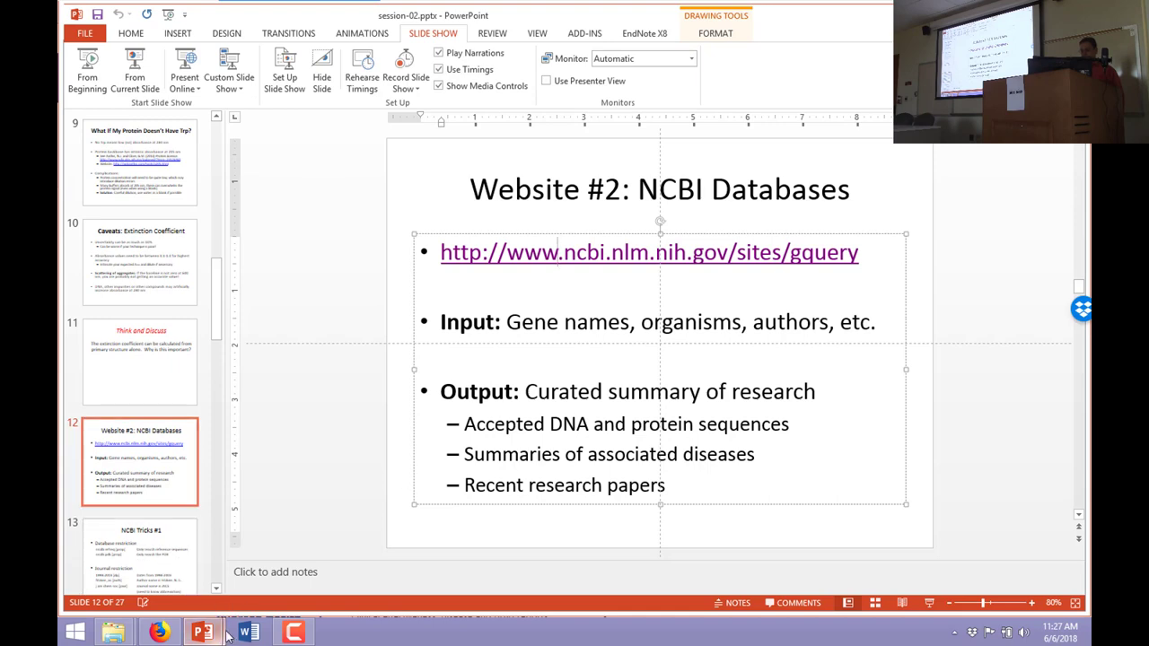
Step: Switch back to the browser showing GB3 results across 28 NCBI databases
{"action": "left_click", "coordinate": [159, 632]}
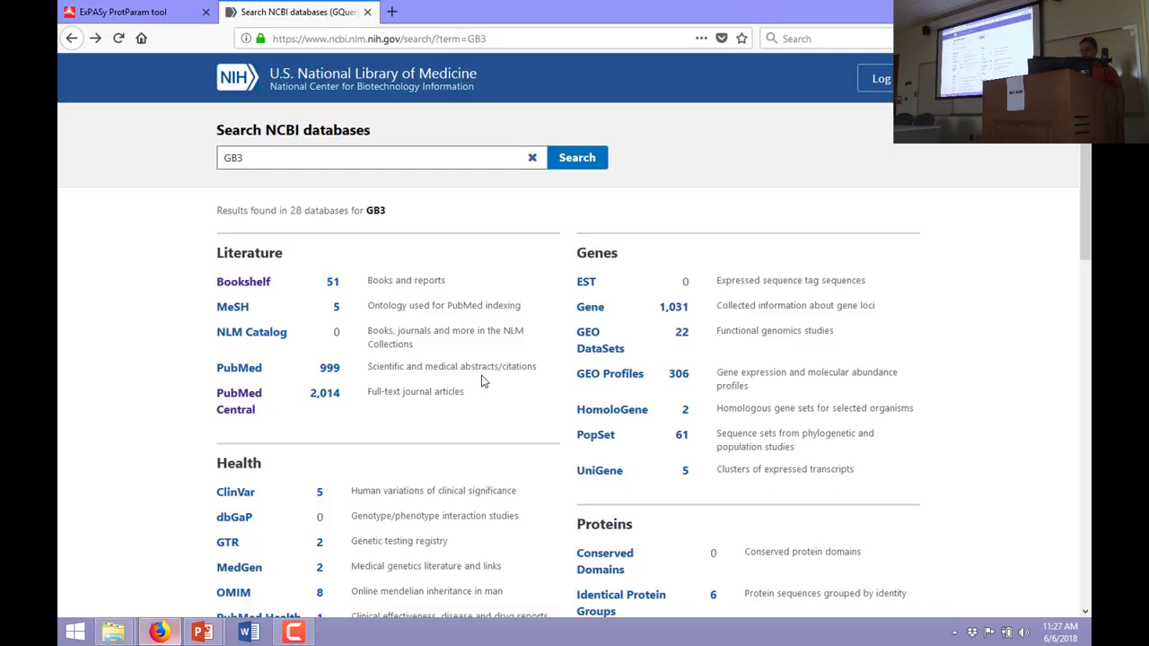
Step: Replace GB3 with 'intestinal fatty acid binding protein', search all databases and scroll to the 1,304 Proteins
{"action": "left_click", "coordinate": [398, 162]}
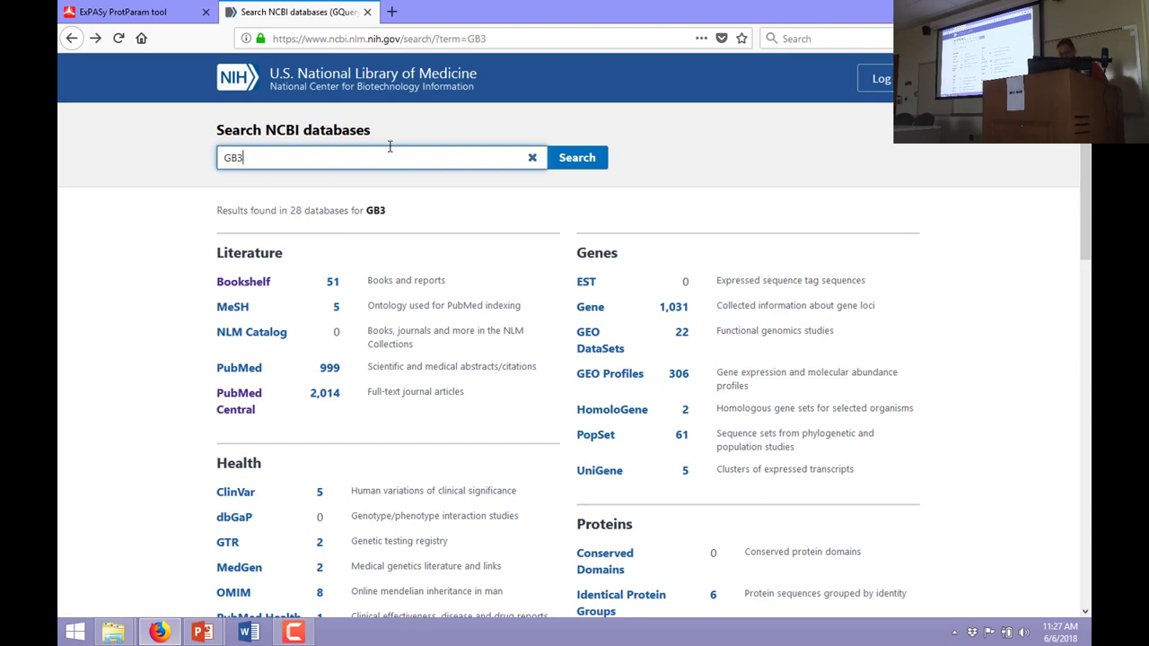
{"action": "double_click", "coordinate": [382, 154]}
{"action": "type", "text": "intestinal fatty acid bind"}
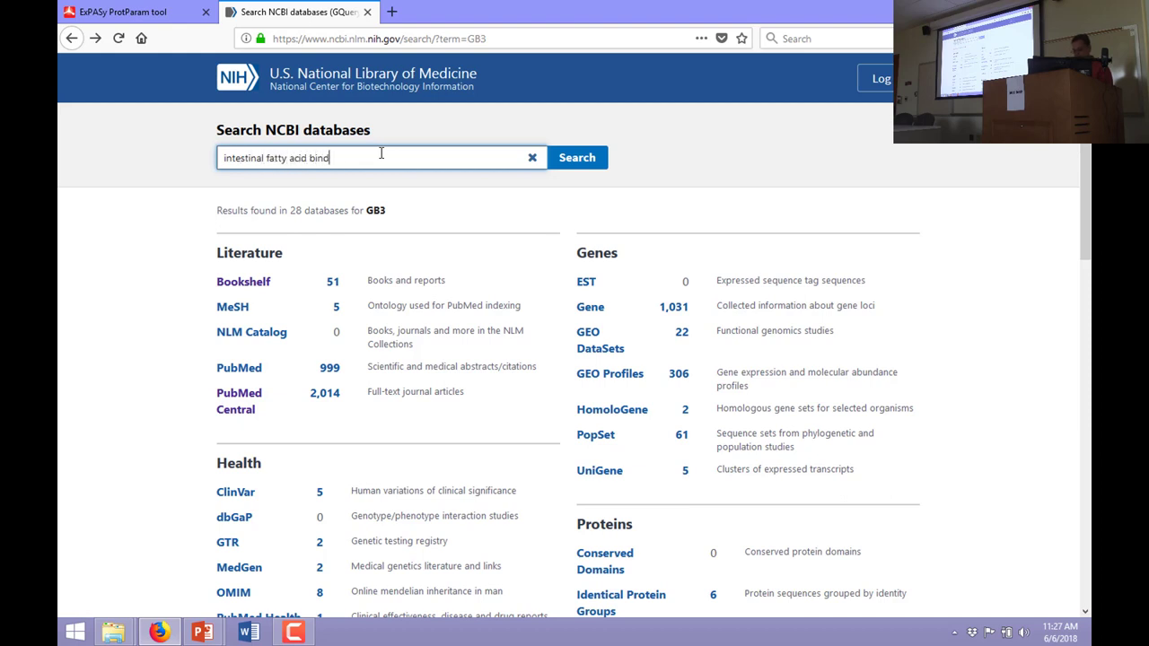
{"action": "type", "text": "ing protein"}
{"action": "key", "text": "Return"}
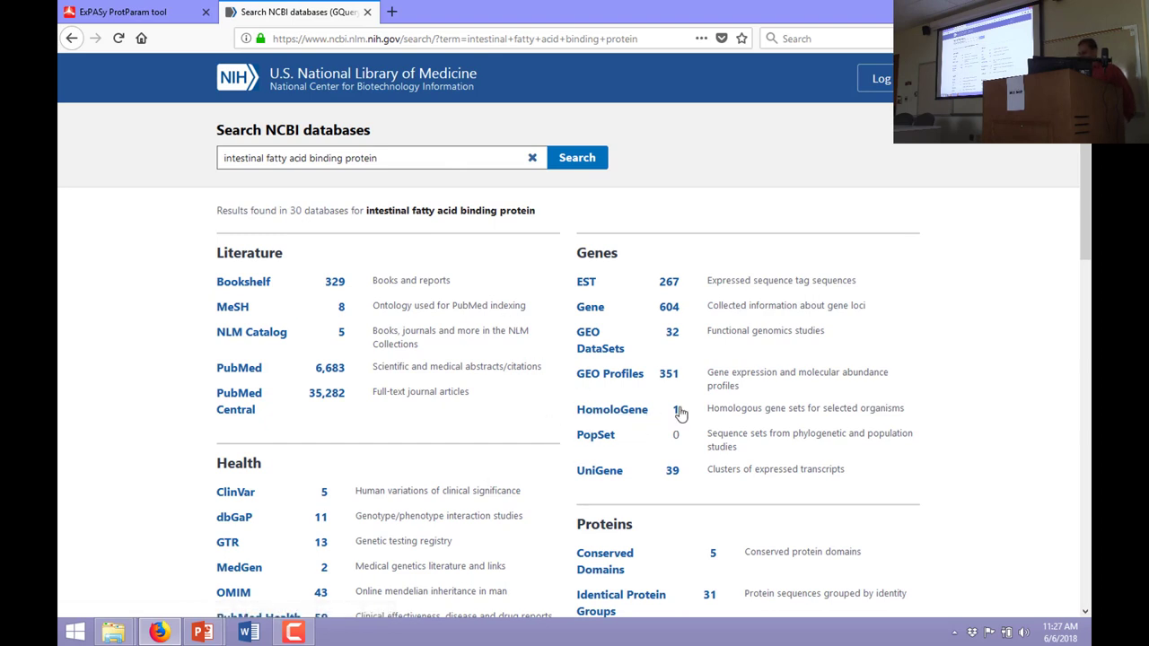
{"action": "scroll", "coordinate": [669, 410], "scroll_direction": "down", "scroll_amount": 2}
{"action": "scroll", "coordinate": [664, 409], "scroll_direction": "down", "scroll_amount": 2}
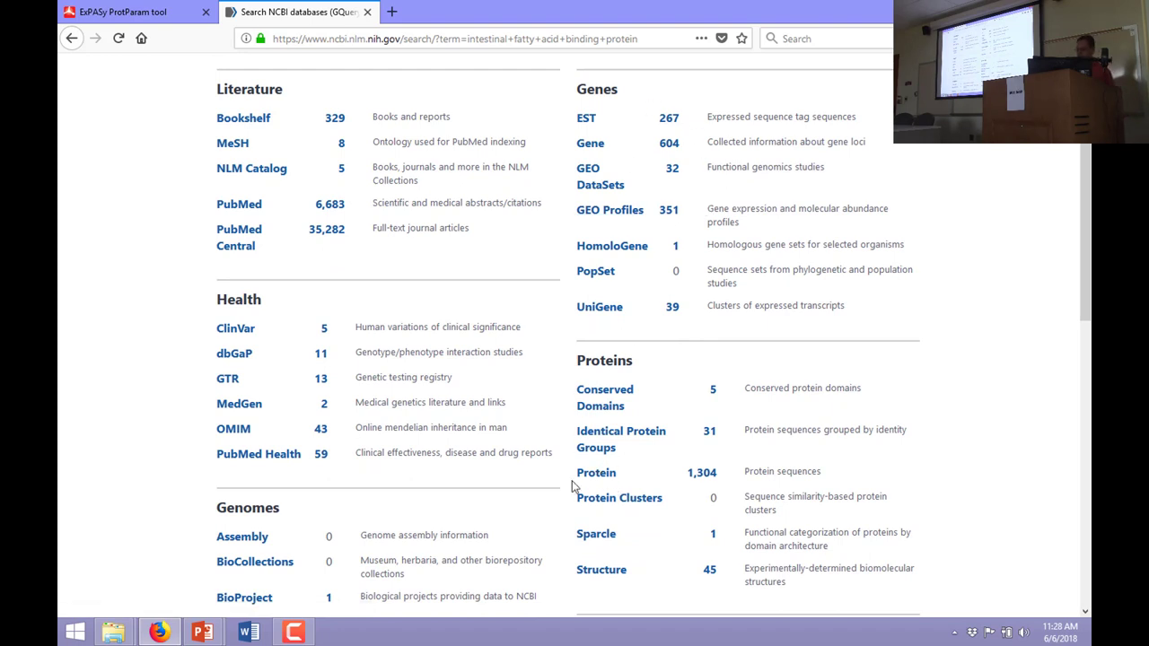
{"action": "left_click", "coordinate": [607, 474]}
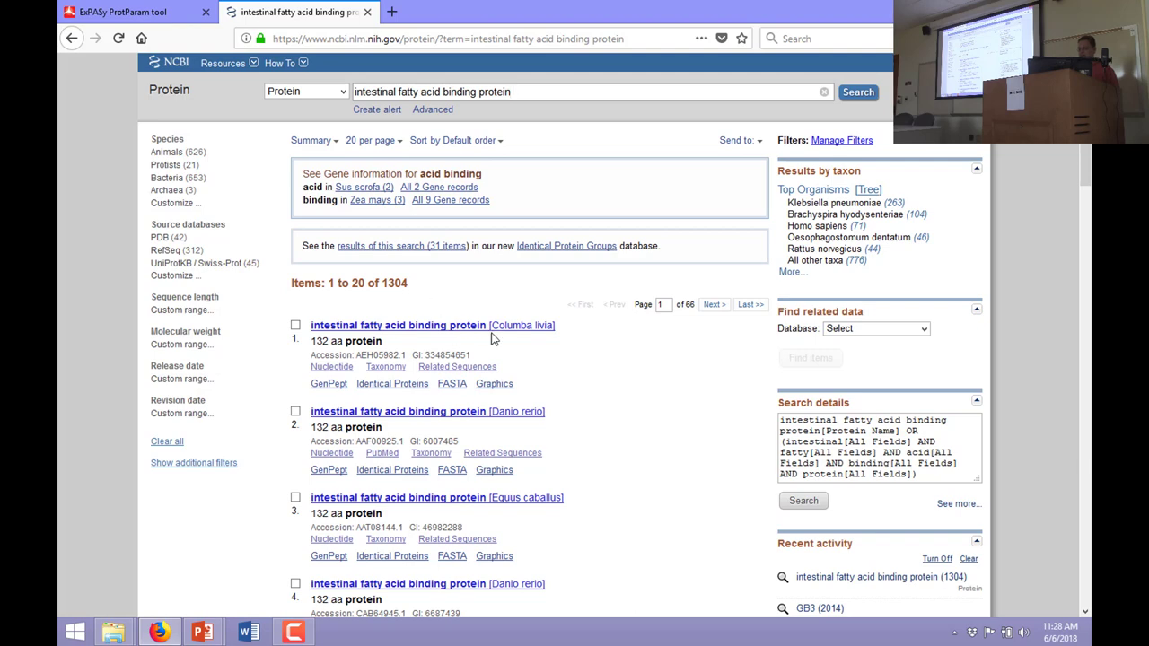
{"action": "scroll", "coordinate": [485, 328], "scroll_direction": "down", "scroll_amount": 2}
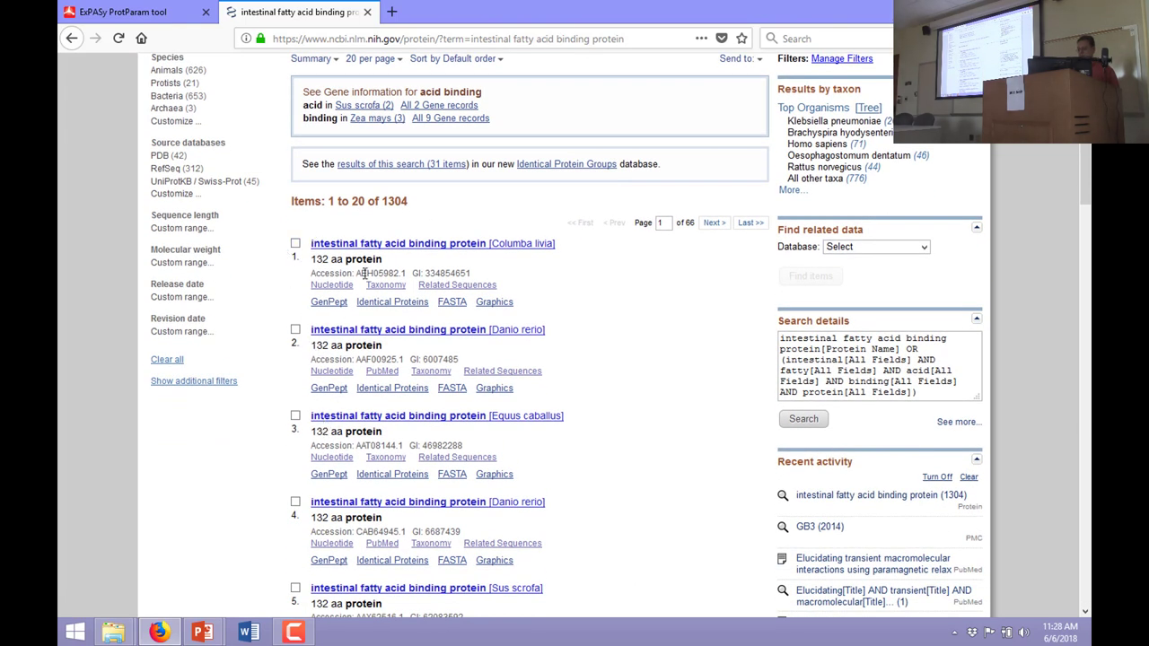
{"action": "scroll", "coordinate": [368, 270], "scroll_direction": "down", "scroll_amount": 2}
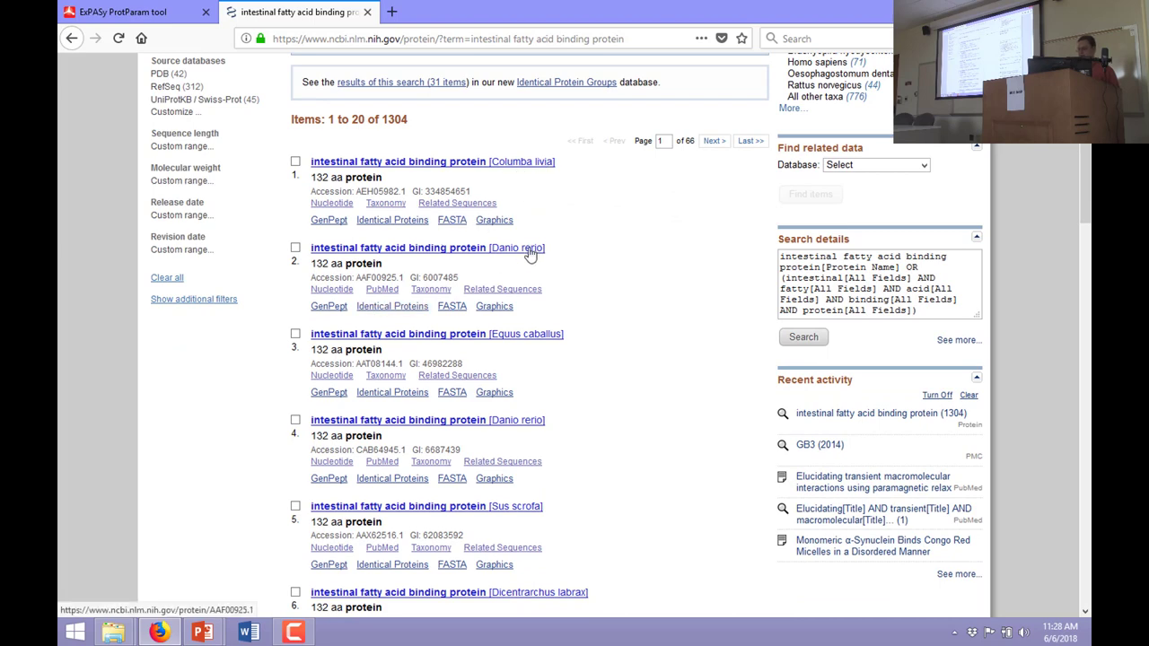
{"action": "scroll", "coordinate": [521, 261], "scroll_direction": "down", "scroll_amount": 4}
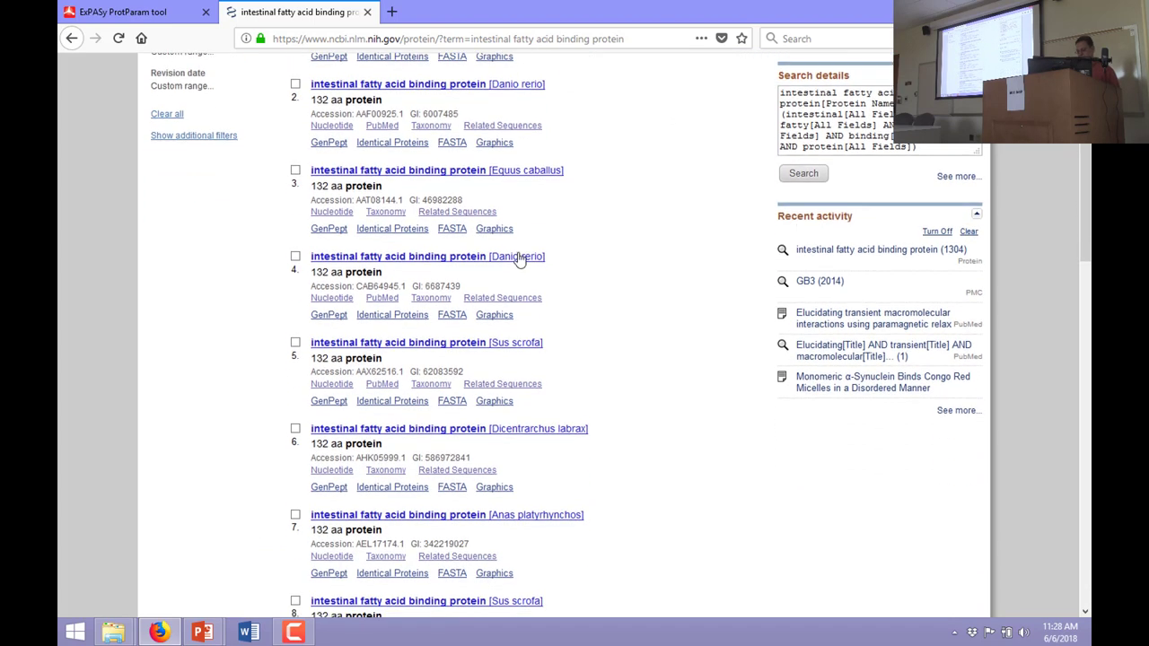
{"action": "scroll", "coordinate": [525, 256], "scroll_direction": "down", "scroll_amount": 2}
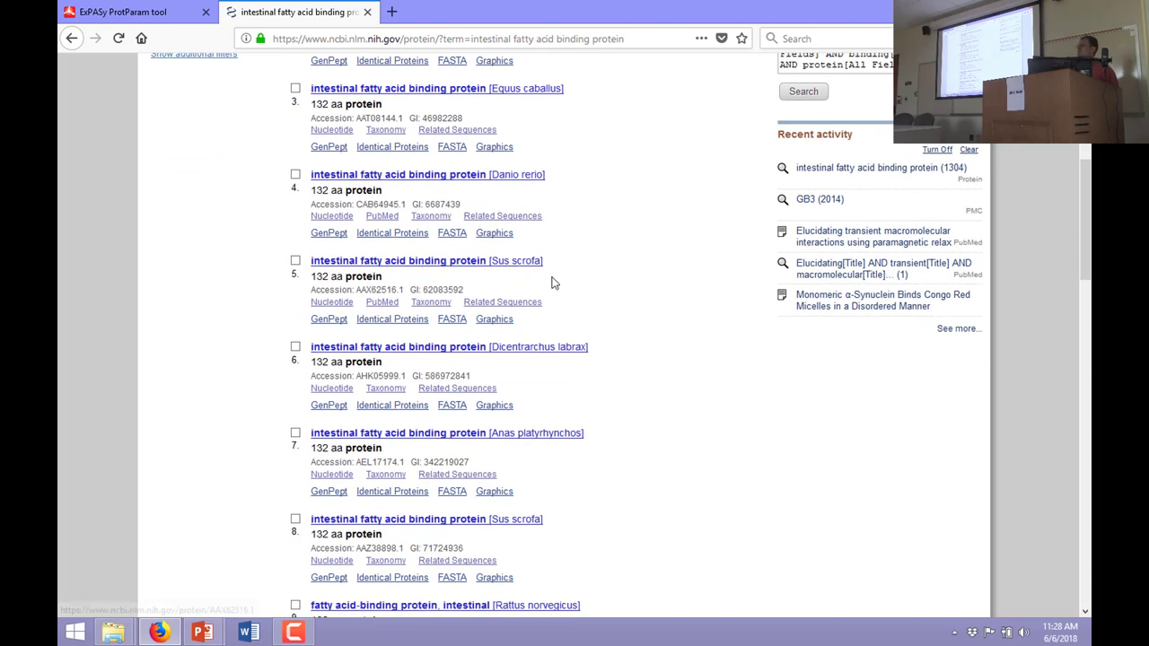
{"action": "scroll", "coordinate": [574, 292], "scroll_direction": "down", "scroll_amount": 2}
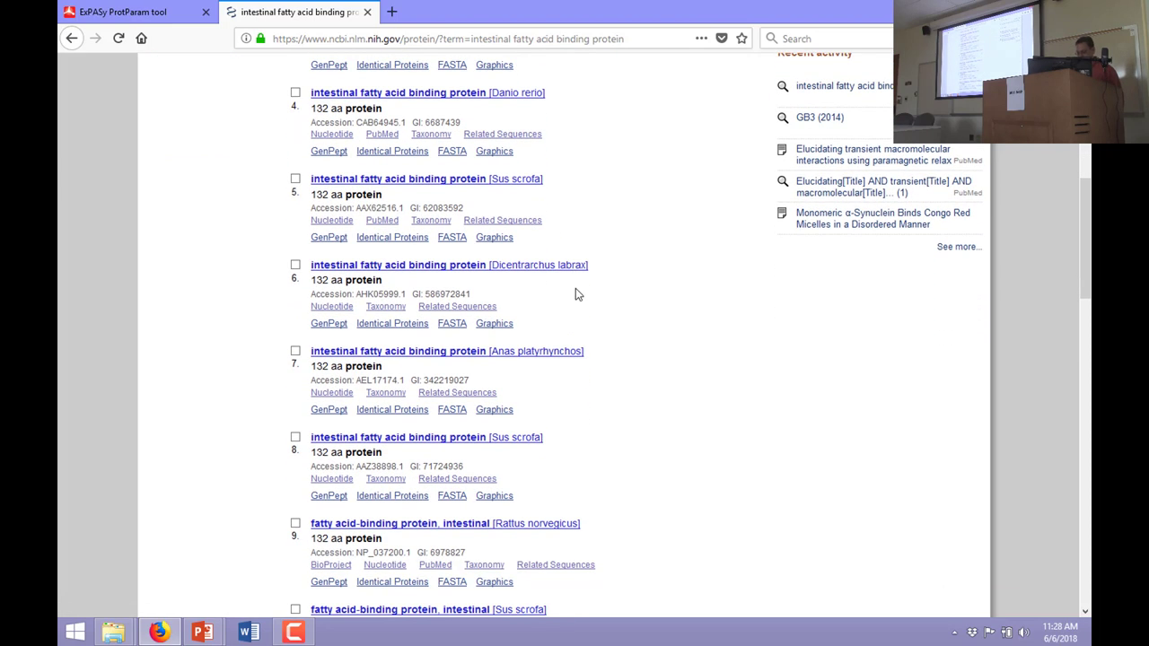
{"action": "scroll", "coordinate": [538, 377], "scroll_direction": "down", "scroll_amount": 2}
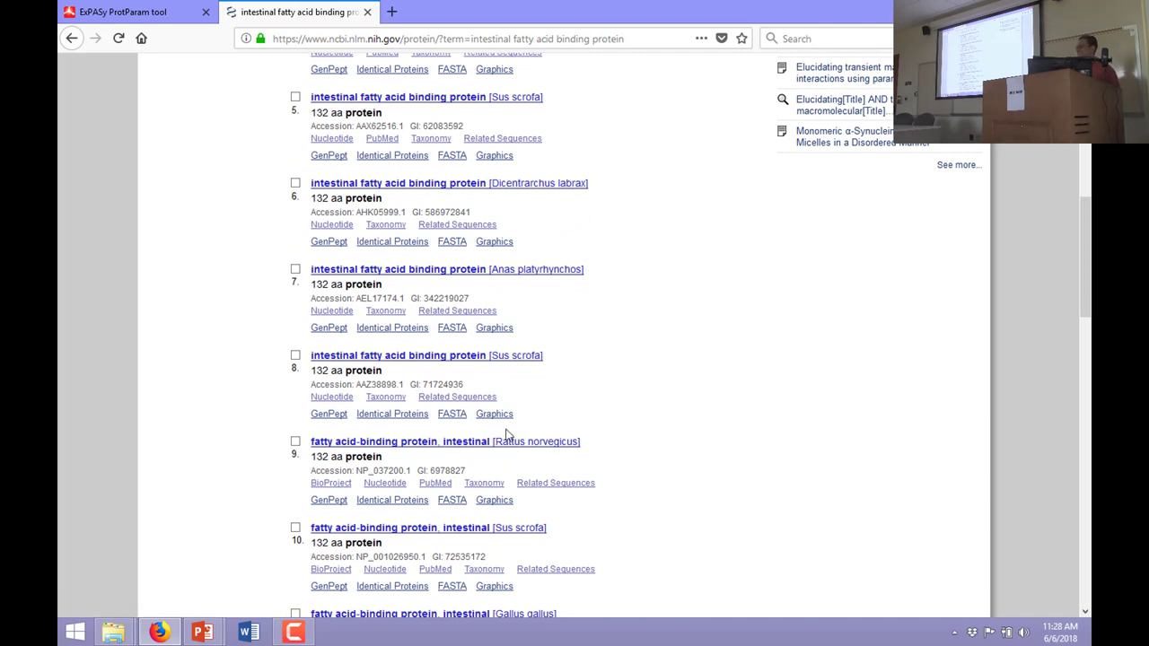
{"action": "scroll", "coordinate": [508, 444], "scroll_direction": "down", "scroll_amount": 4}
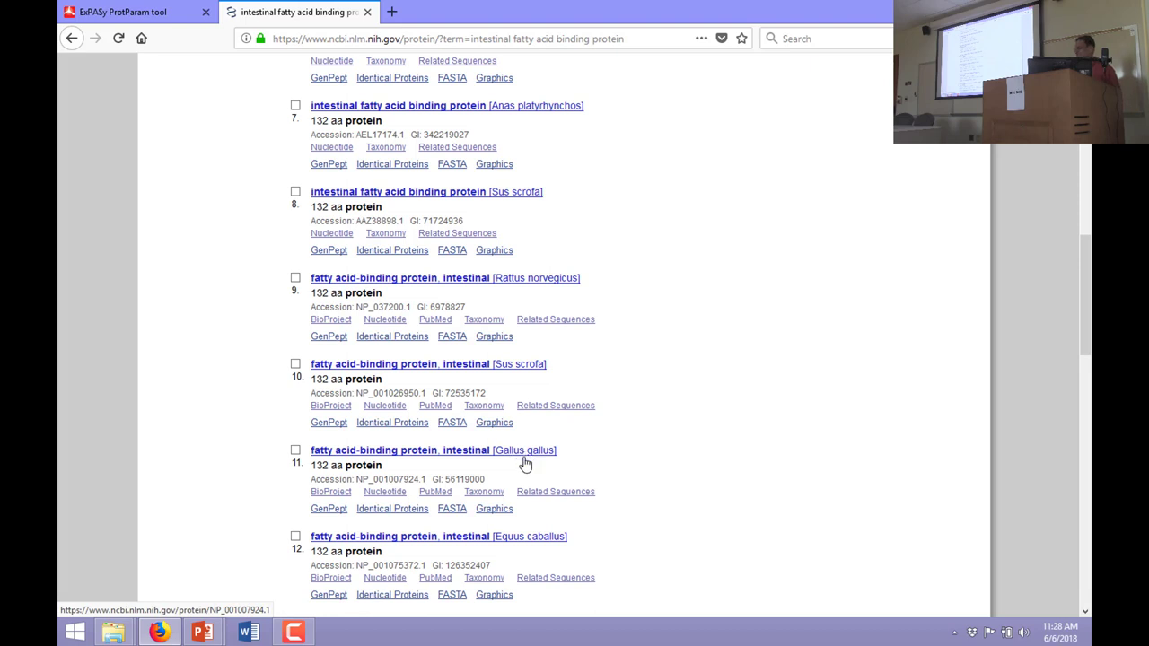
{"action": "scroll", "coordinate": [523, 449], "scroll_direction": "down", "scroll_amount": 2}
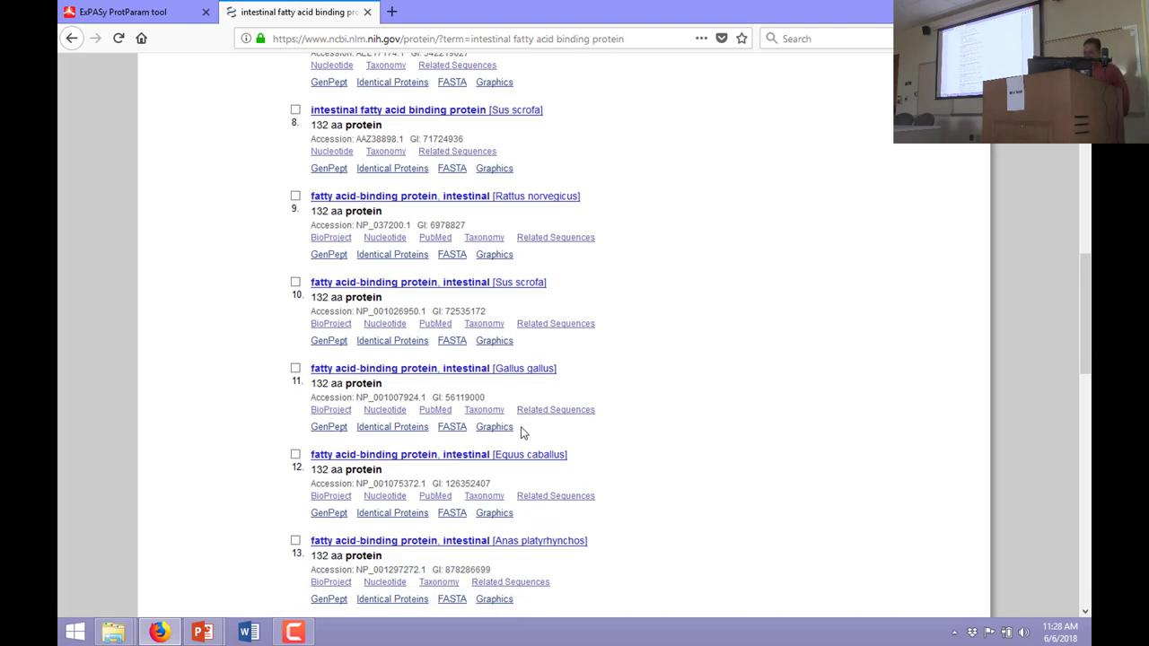
{"action": "scroll", "coordinate": [544, 436], "scroll_direction": "down", "scroll_amount": 2}
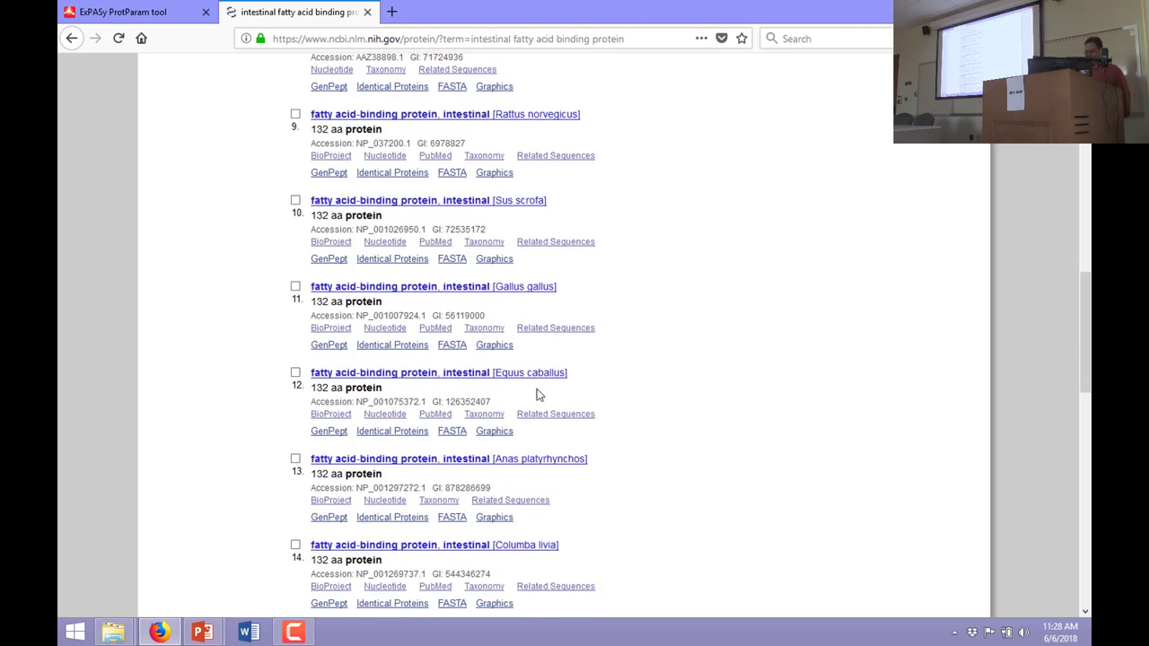
{"action": "scroll", "coordinate": [575, 352], "scroll_direction": "down", "scroll_amount": 8}
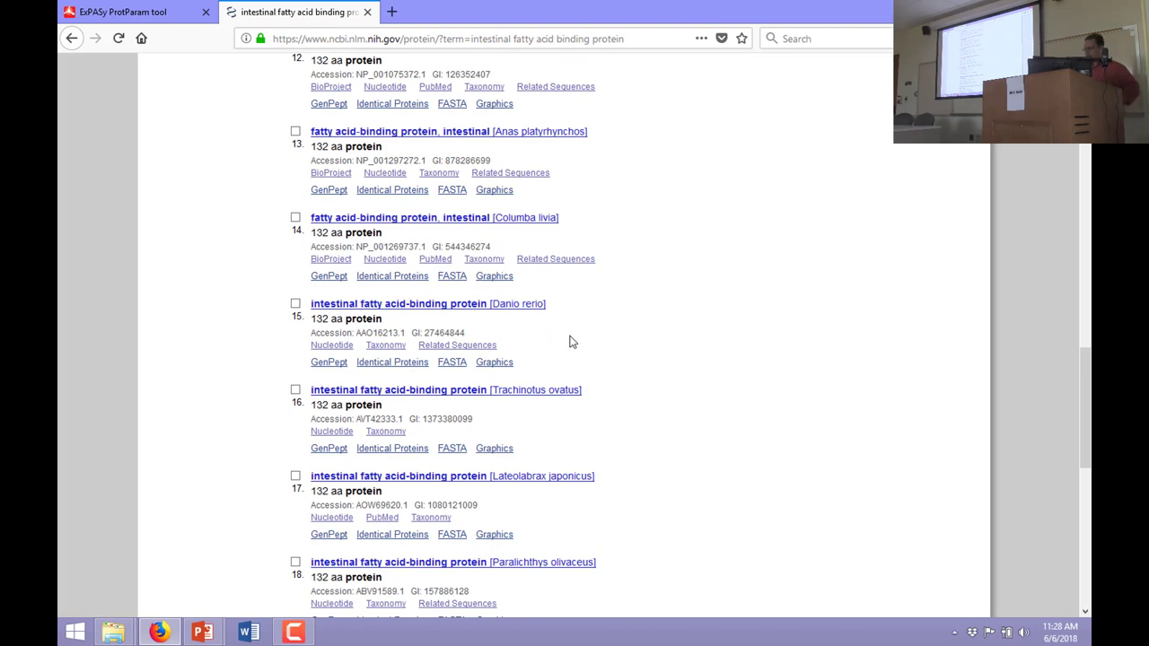
{"action": "scroll", "coordinate": [573, 357], "scroll_direction": "down", "scroll_amount": 4}
{"action": "scroll", "coordinate": [603, 395], "scroll_direction": "down", "scroll_amount": 2}
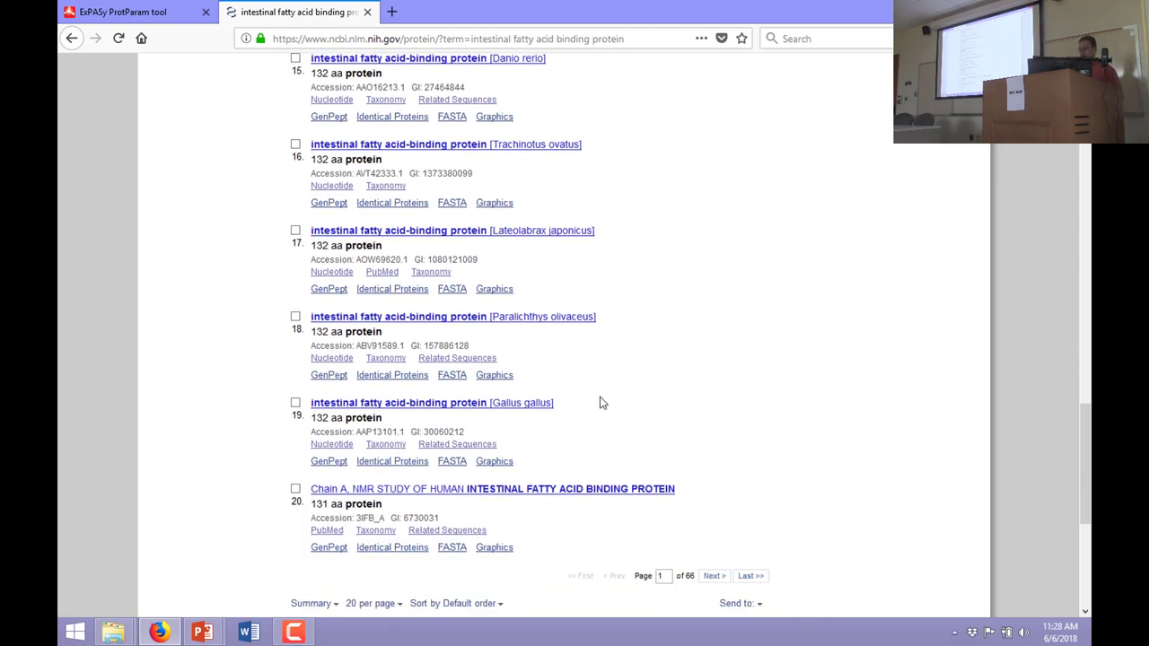
{"action": "scroll", "coordinate": [604, 401], "scroll_direction": "up", "scroll_amount": 12}
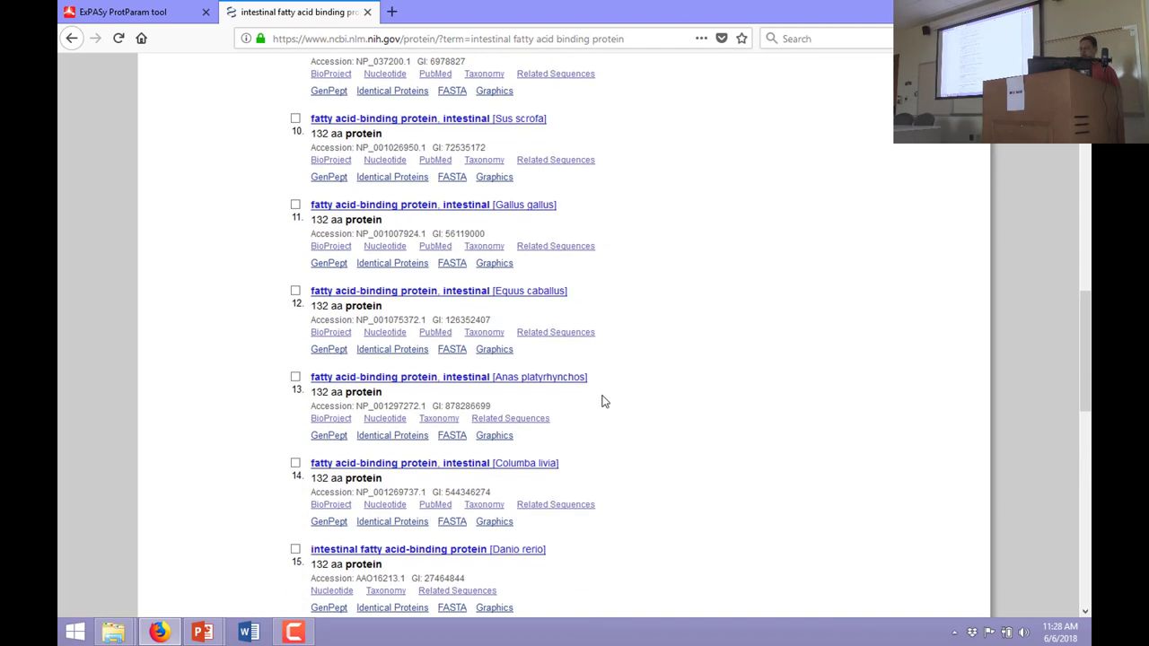
{"action": "scroll", "coordinate": [603, 404], "scroll_direction": "up", "scroll_amount": 20}
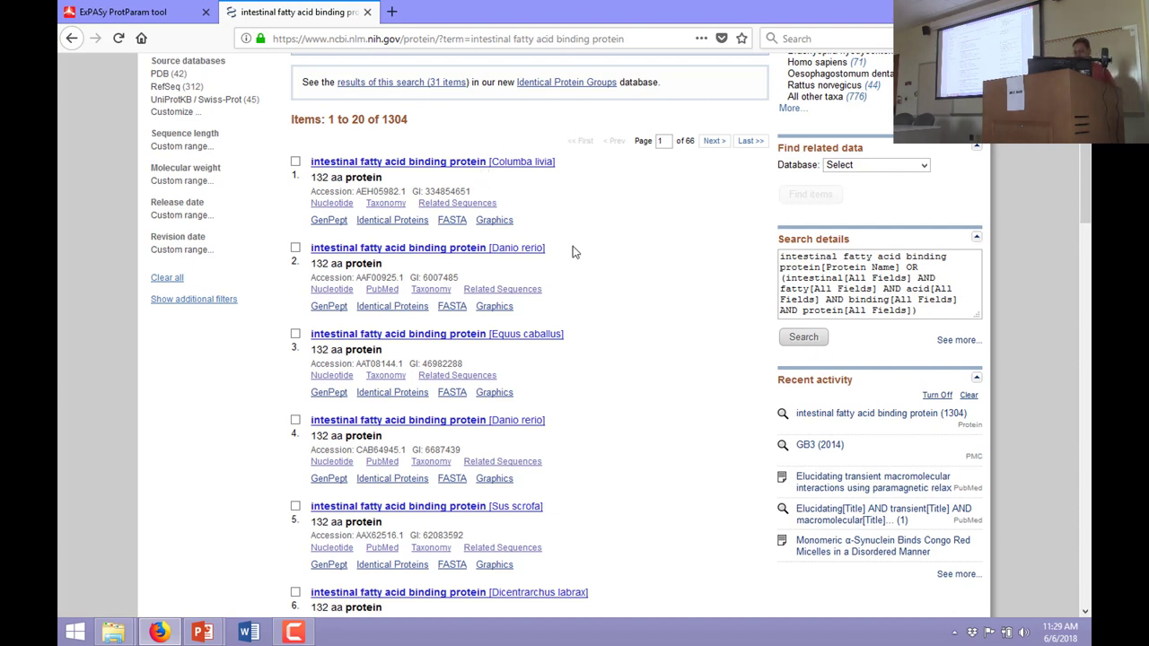
Step: Open the Equus caballus record AAT08144 and scroll through its 132-aa GenPept entry
{"action": "left_click", "coordinate": [451, 337]}
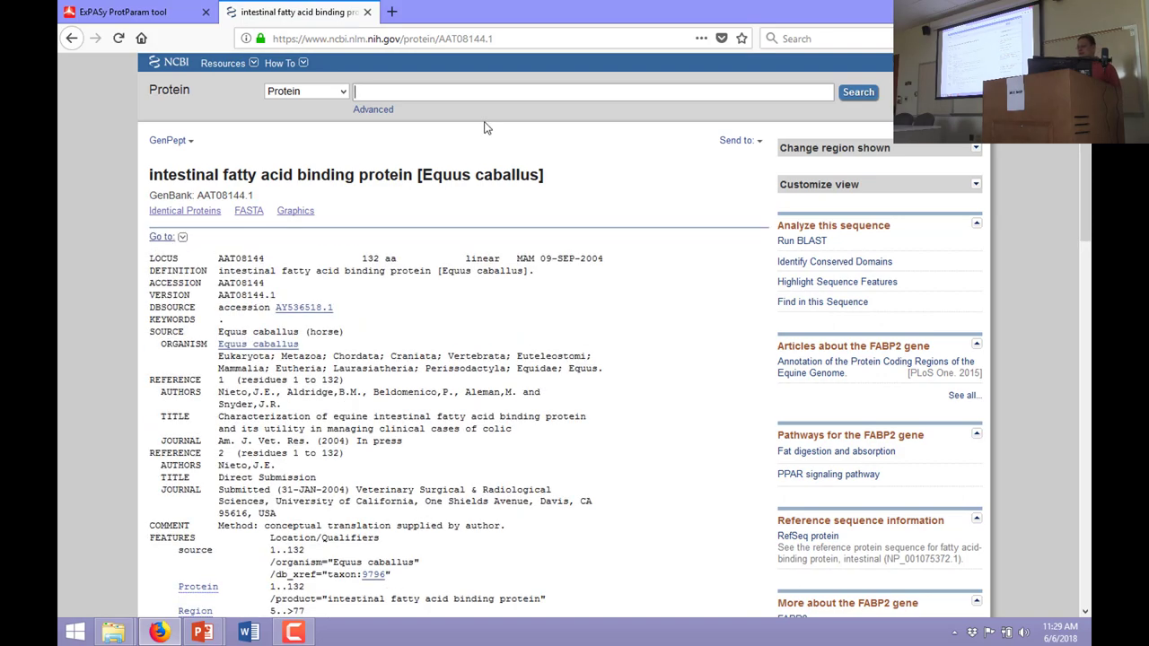
{"action": "scroll", "coordinate": [680, 214], "scroll_direction": "down", "scroll_amount": 6}
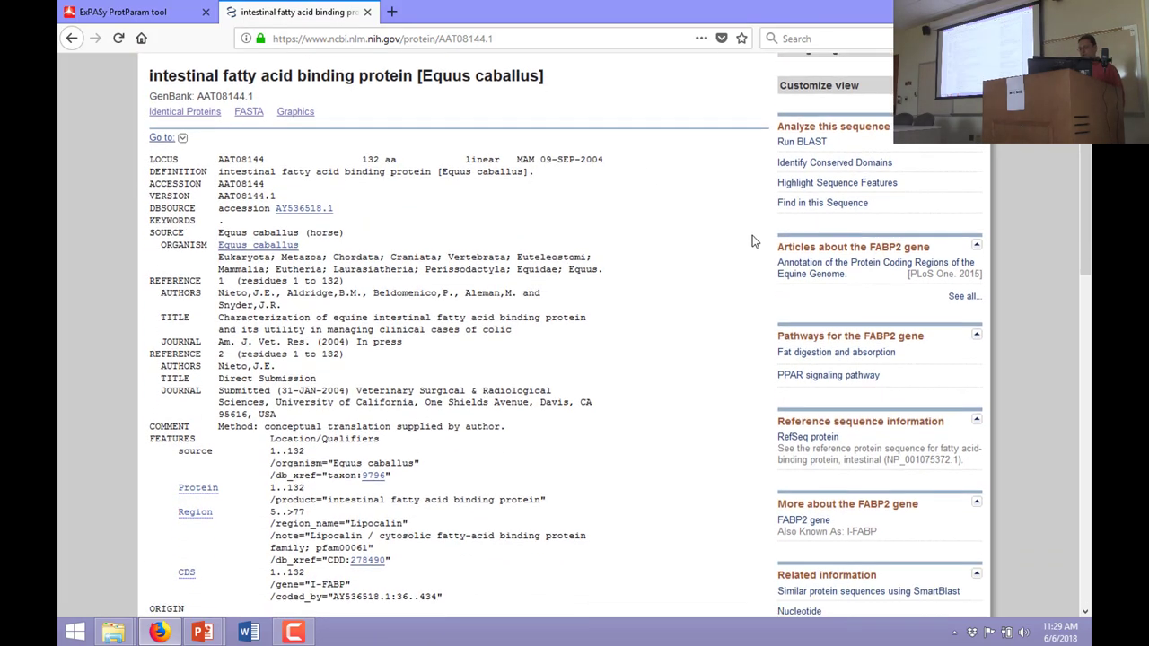
{"action": "scroll", "coordinate": [680, 213], "scroll_direction": "up", "scroll_amount": 5}
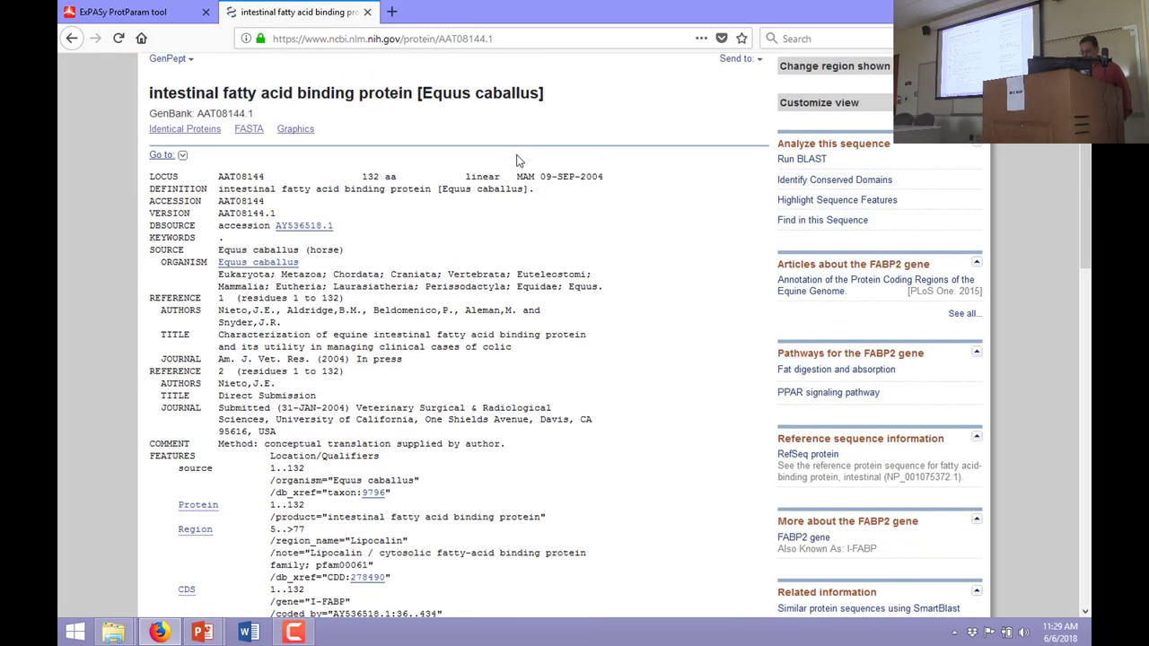
{"action": "scroll", "coordinate": [519, 182], "scroll_direction": "down", "scroll_amount": 2}
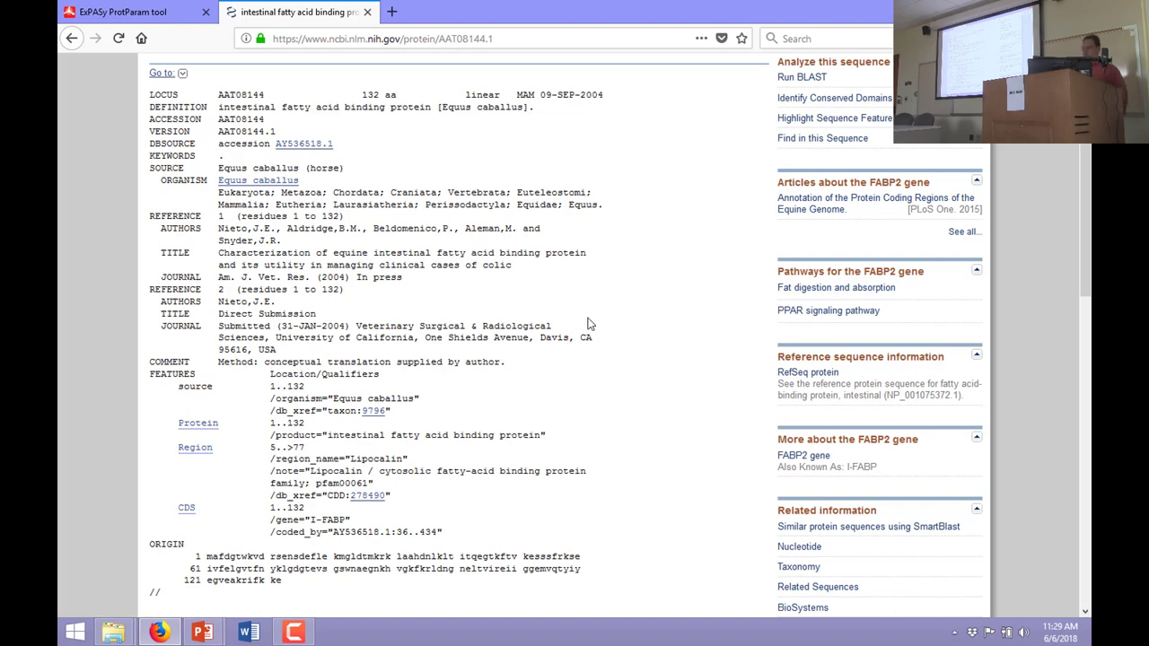
{"action": "scroll", "coordinate": [594, 291], "scroll_direction": "down", "scroll_amount": 1}
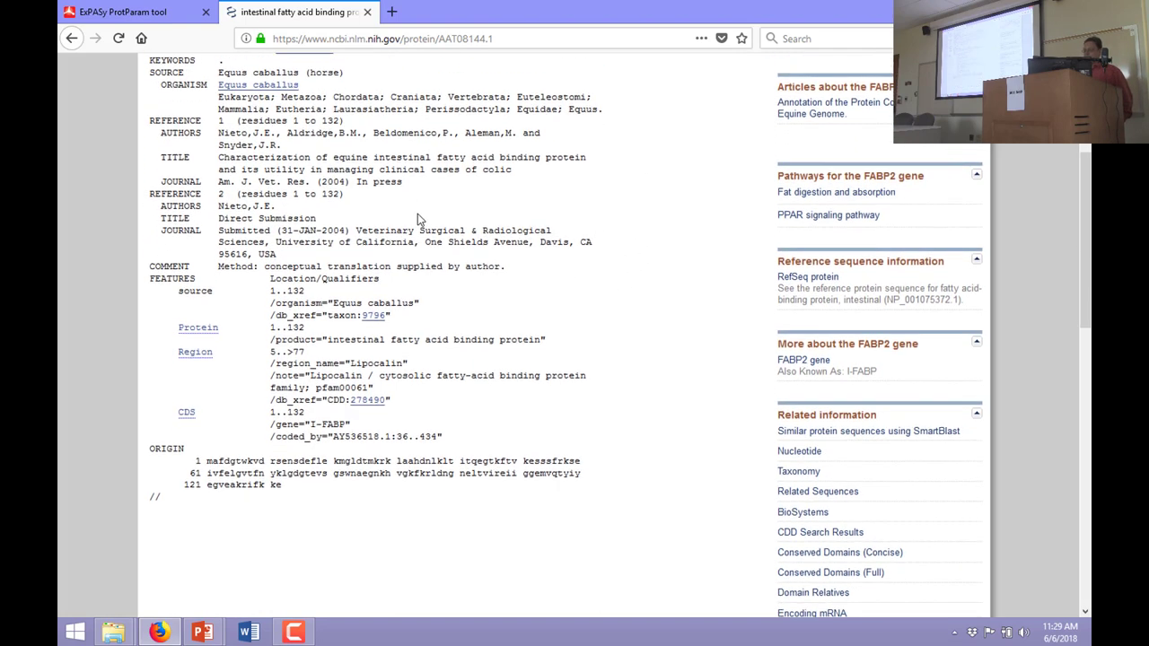
{"action": "scroll", "coordinate": [440, 235], "scroll_direction": "down", "scroll_amount": 2}
Step: Select the first ORIGIN sequence block 'mafdgtwkvd', then scroll back up the record
{"action": "mouse_move", "coordinate": [282, 325]}
{"action": "left_mouse_down"}
{"action": "mouse_move", "coordinate": [216, 312]}
{"action": "mouse_move", "coordinate": [282, 336]}
{"action": "mouse_move", "coordinate": [269, 311]}
{"action": "left_mouse_up"}
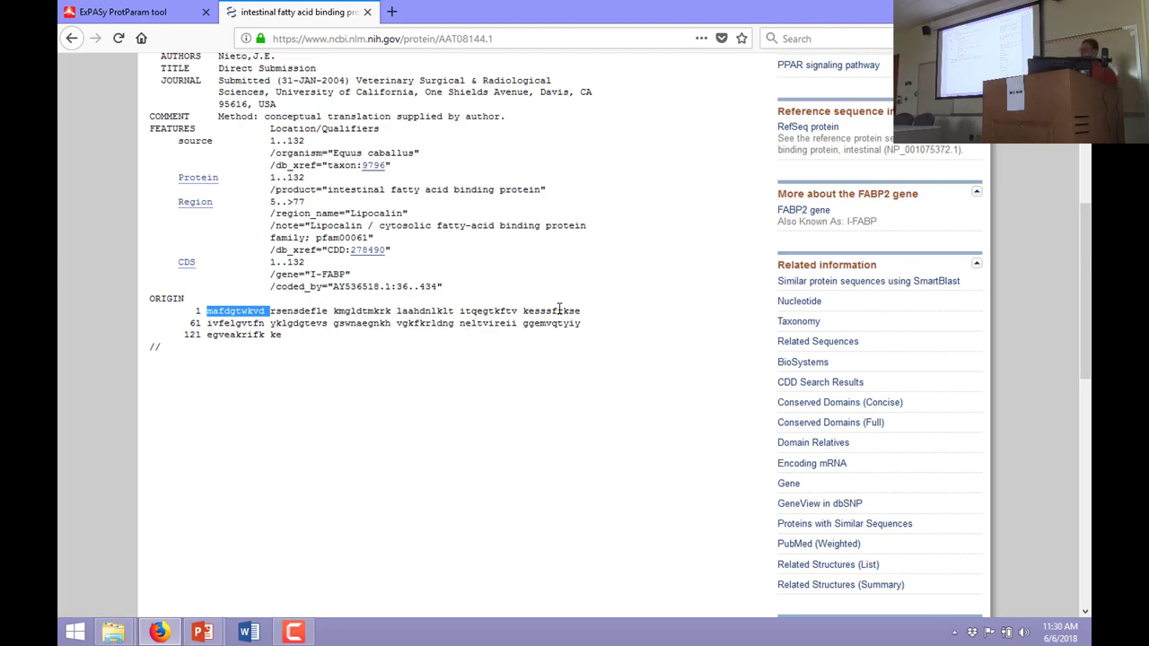
{"action": "scroll", "coordinate": [536, 311], "scroll_direction": "up", "scroll_amount": 5}
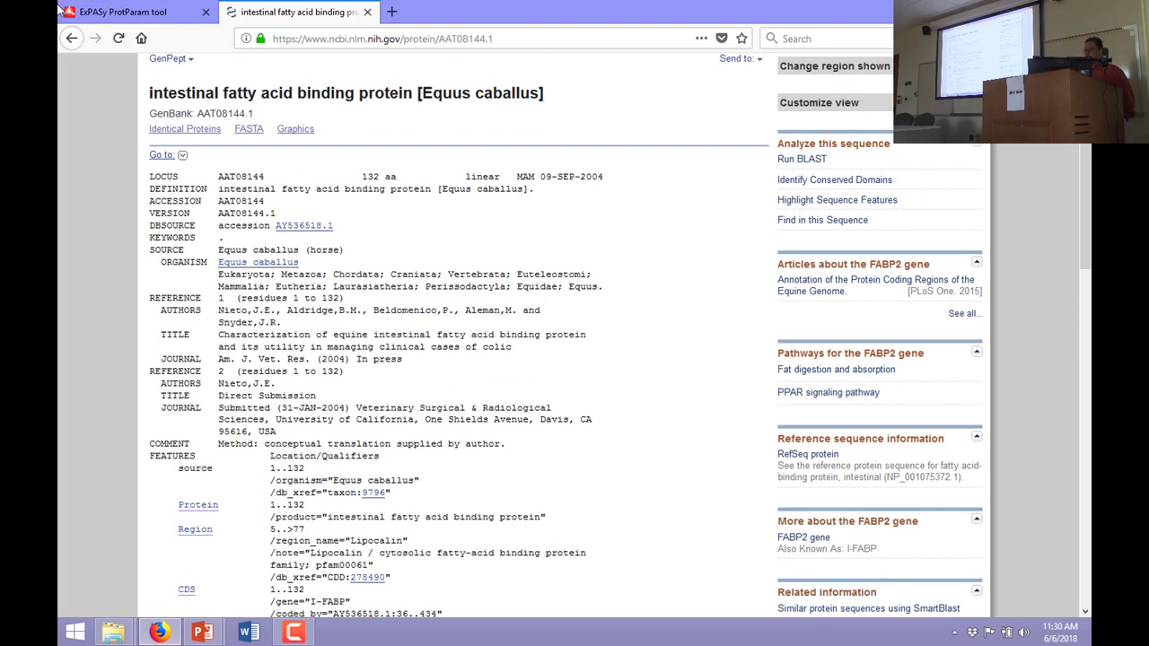
Step: Go back twice to the all-databases summary and open the 604 Gene results
{"action": "left_click", "coordinate": [72, 37]}
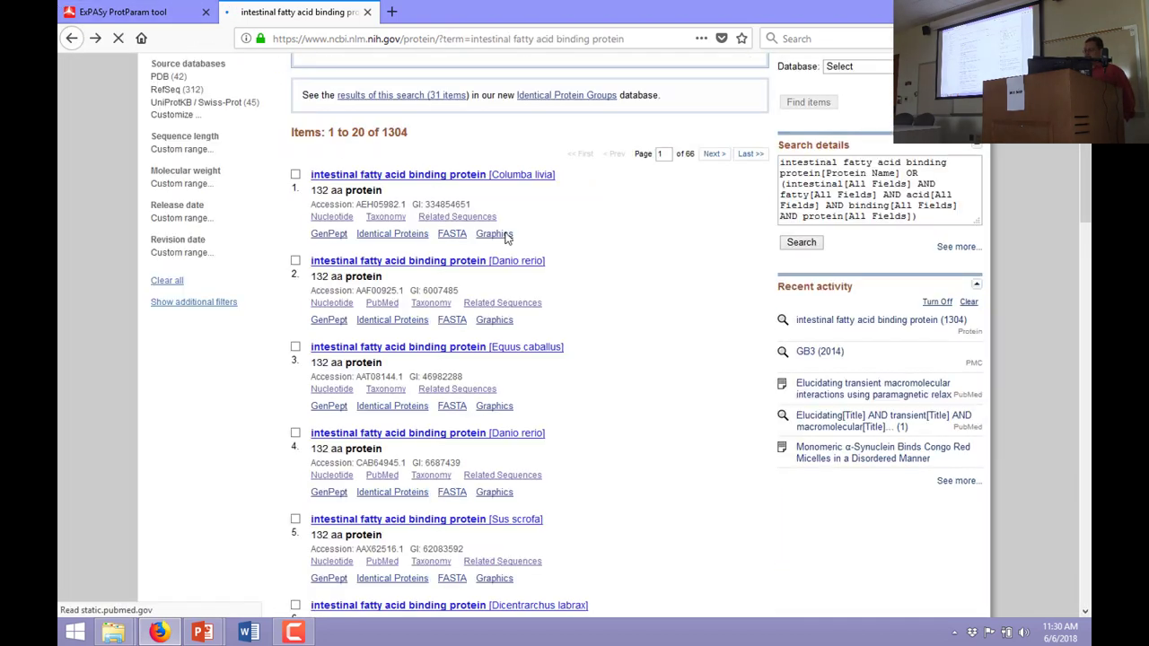
{"action": "left_click", "coordinate": [74, 38]}
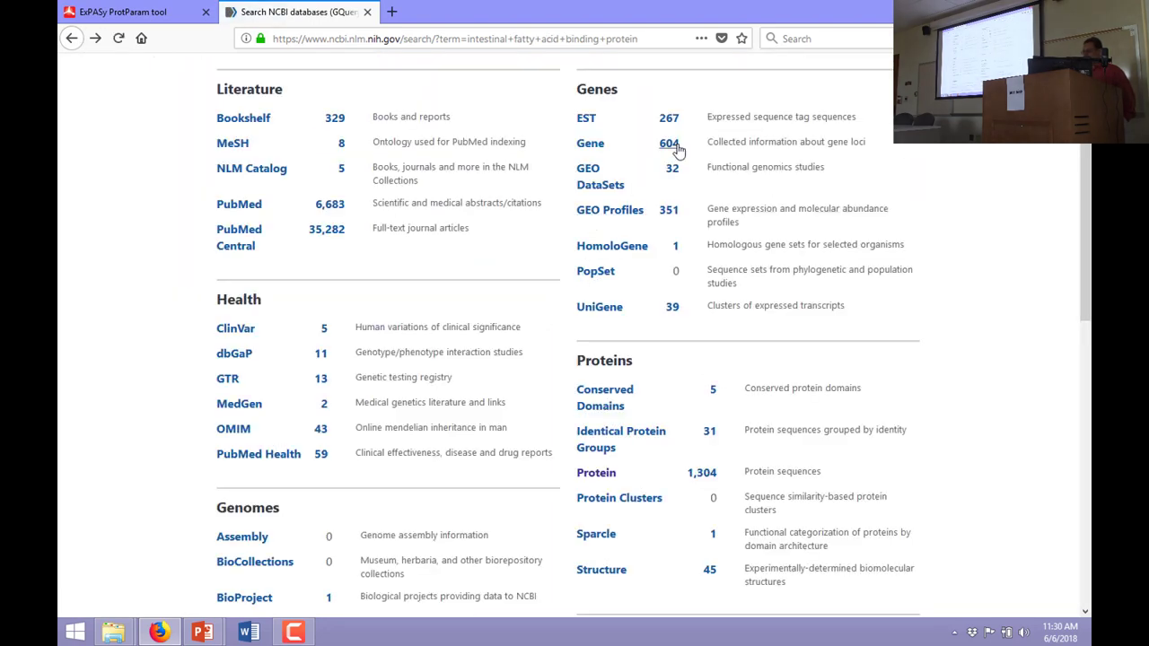
{"action": "left_click", "coordinate": [668, 145]}
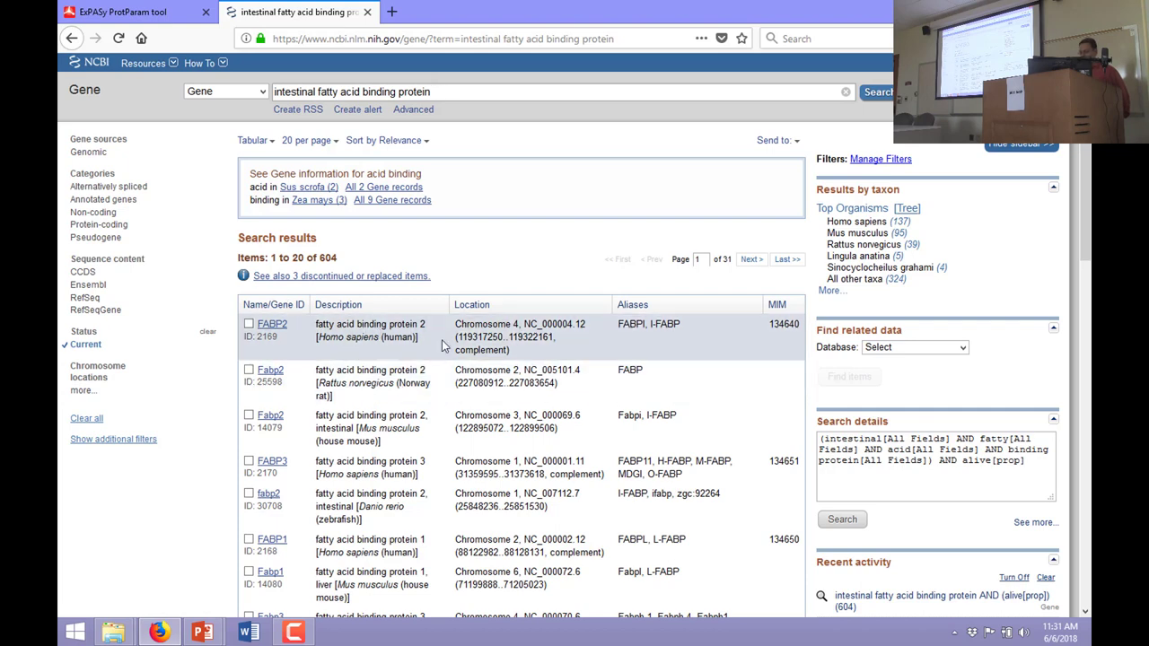
{"action": "left_click", "coordinate": [274, 330]}
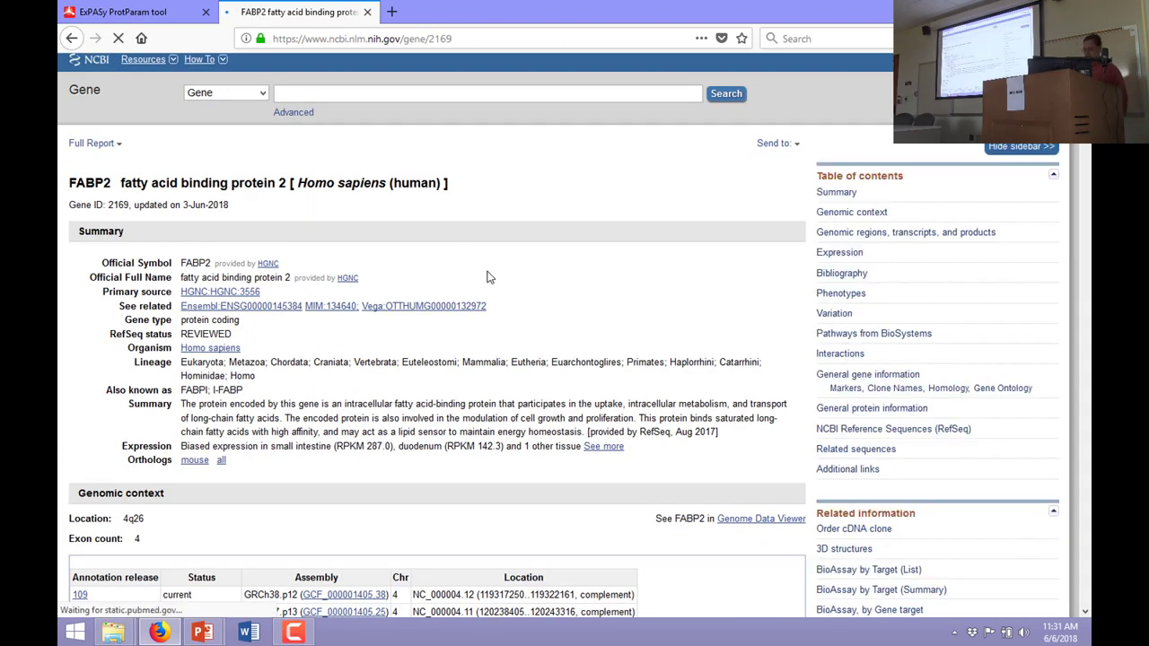
{"action": "scroll", "coordinate": [485, 282], "scroll_direction": "down", "scroll_amount": 5}
{"action": "scroll", "coordinate": [485, 282], "scroll_direction": "down", "scroll_amount": 15}
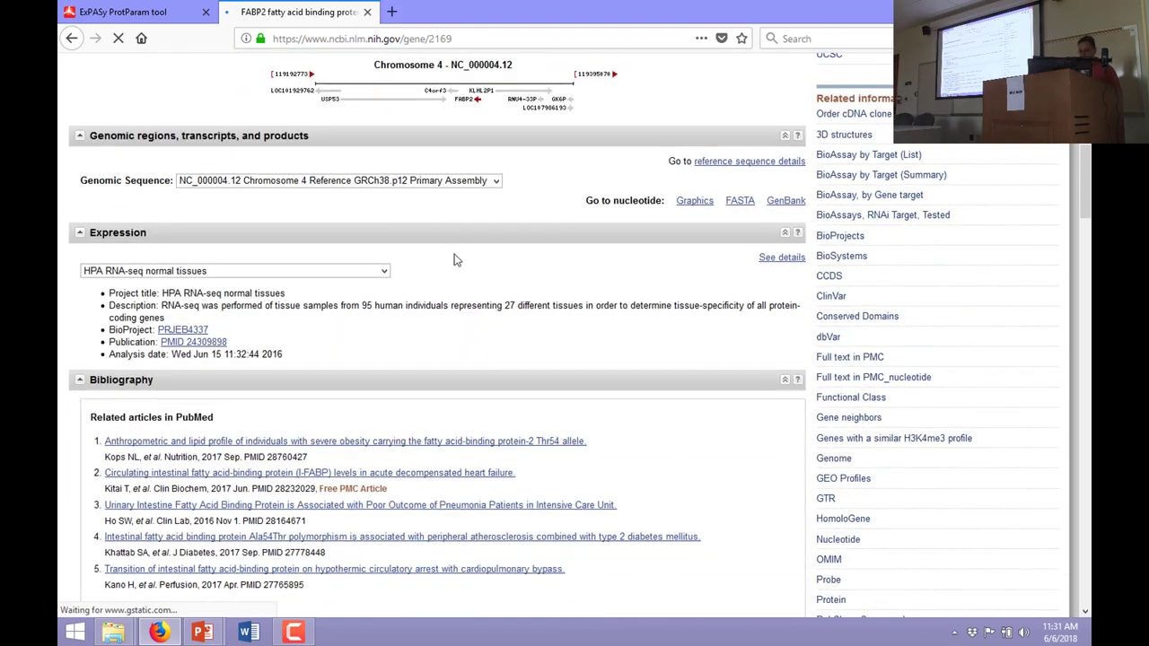
{"action": "scroll", "coordinate": [458, 258], "scroll_direction": "up", "scroll_amount": 15}
{"action": "scroll", "coordinate": [476, 258], "scroll_direction": "down", "scroll_amount": 8}
{"action": "scroll", "coordinate": [533, 320], "scroll_direction": "up", "scroll_amount": 4}
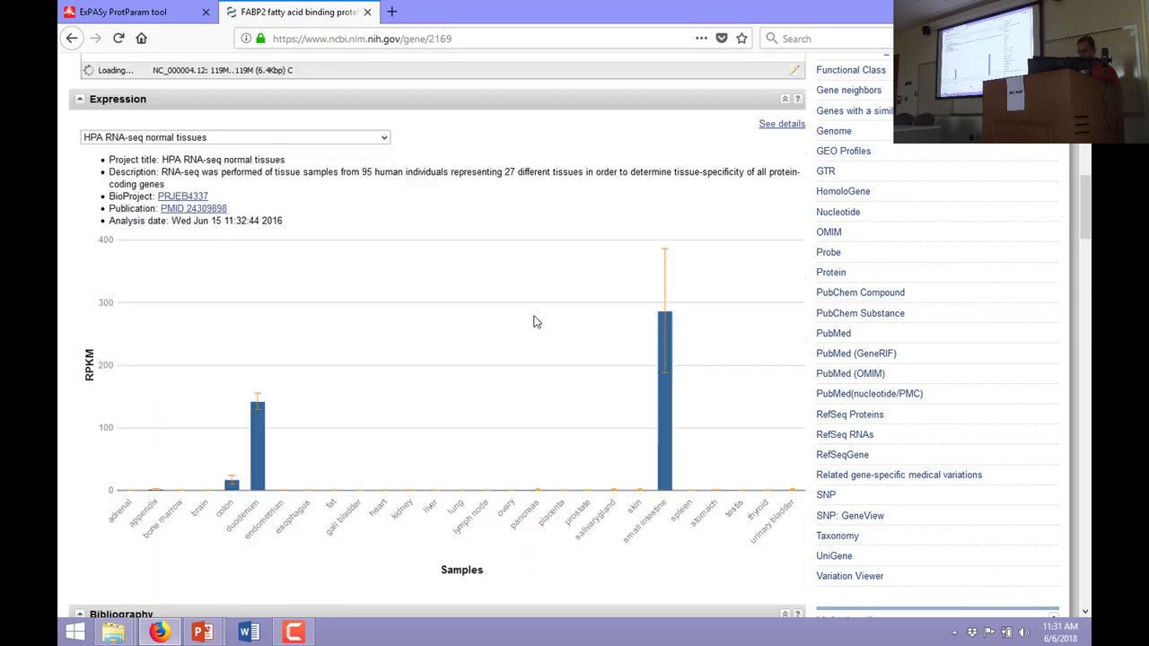
{"action": "scroll", "coordinate": [533, 313], "scroll_direction": "up", "scroll_amount": 8}
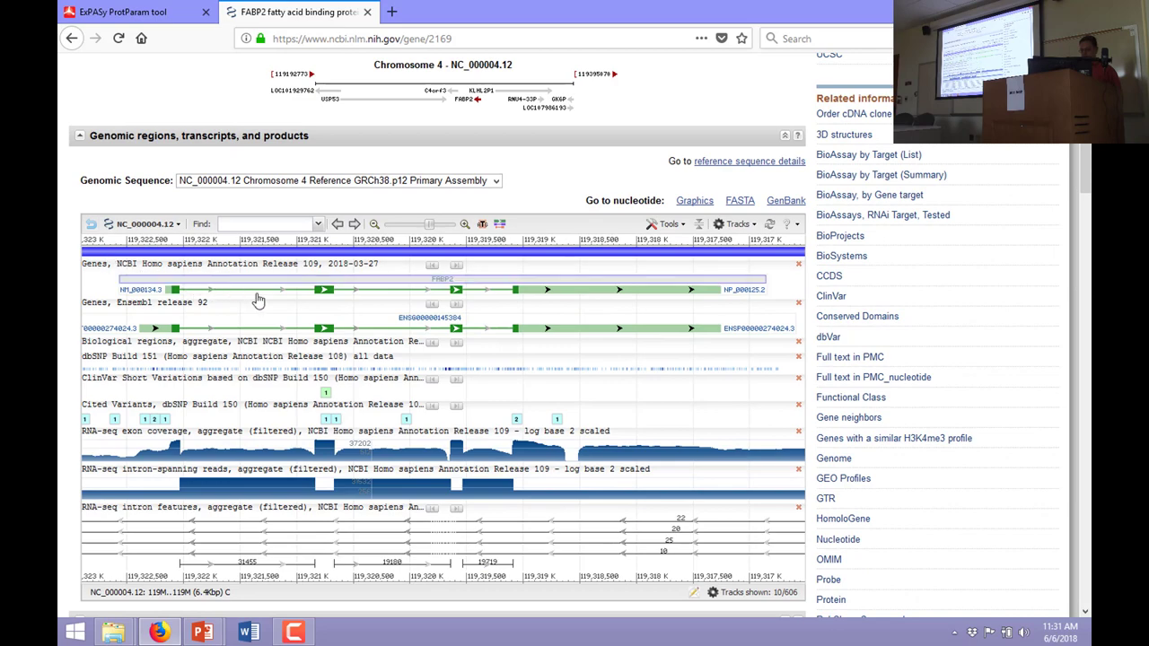
{"action": "scroll", "coordinate": [344, 311], "scroll_direction": "down", "scroll_amount": 3}
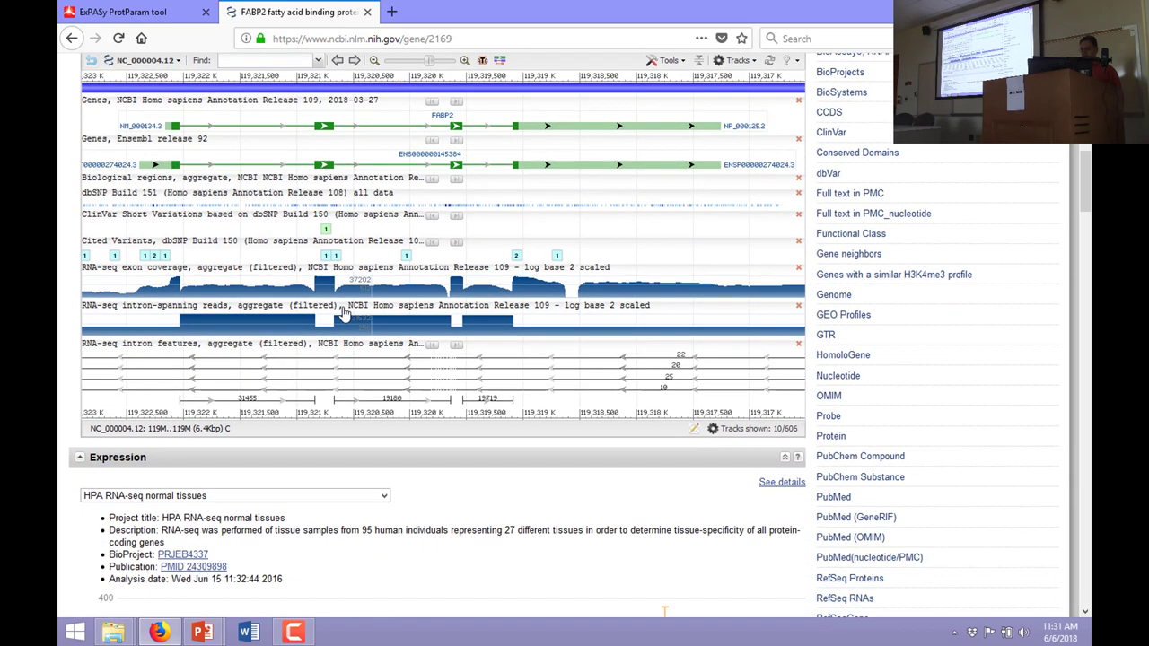
{"action": "scroll", "coordinate": [269, 323], "scroll_direction": "up", "scroll_amount": 6}
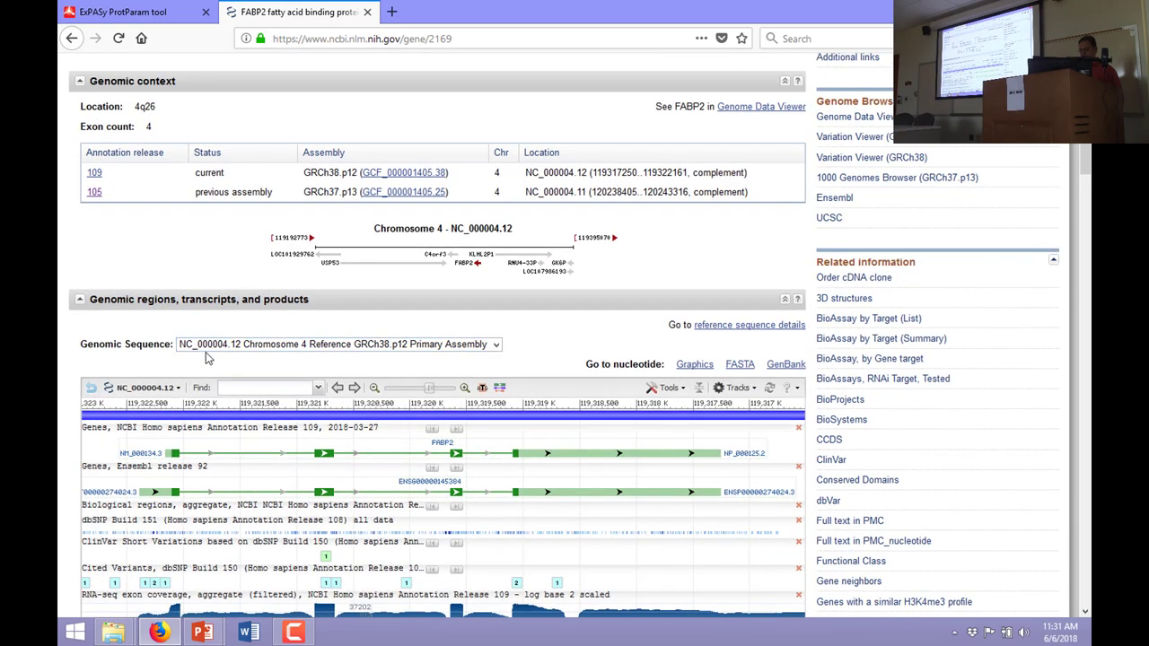
{"action": "scroll", "coordinate": [246, 346], "scroll_direction": "up", "scroll_amount": 5}
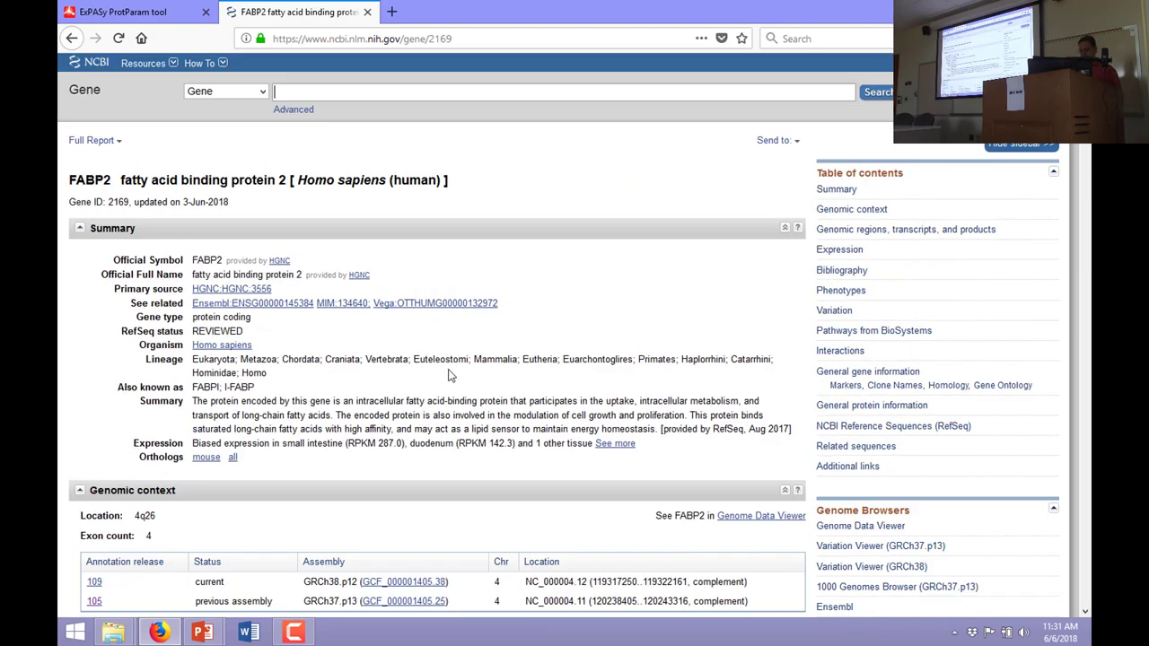
{"action": "scroll", "coordinate": [446, 370], "scroll_direction": "down", "scroll_amount": 3}
{"action": "scroll", "coordinate": [446, 370], "scroll_direction": "down", "scroll_amount": 4}
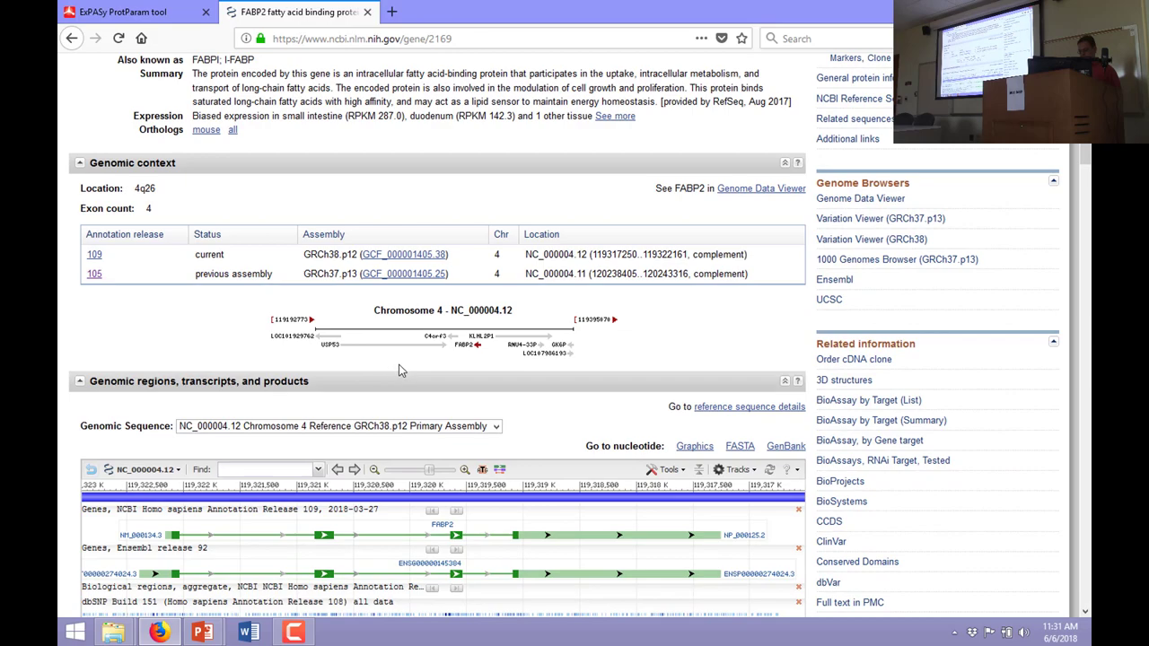
{"action": "scroll", "coordinate": [415, 419], "scroll_direction": "down", "scroll_amount": 9}
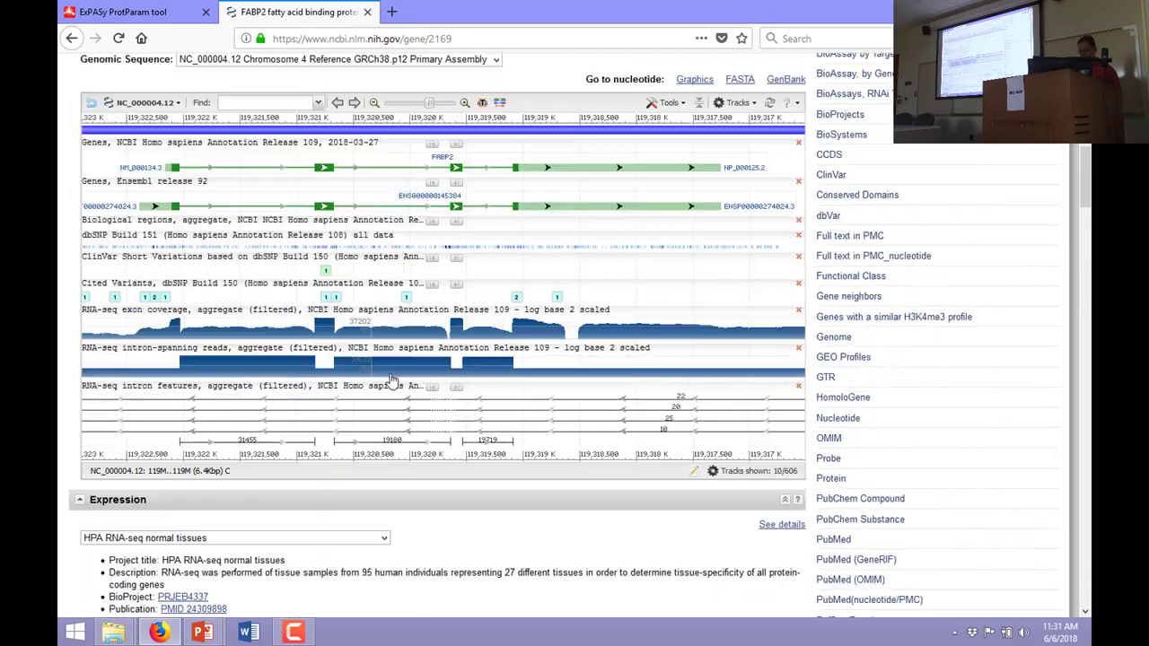
{"action": "scroll", "coordinate": [393, 374], "scroll_direction": "down", "scroll_amount": 15}
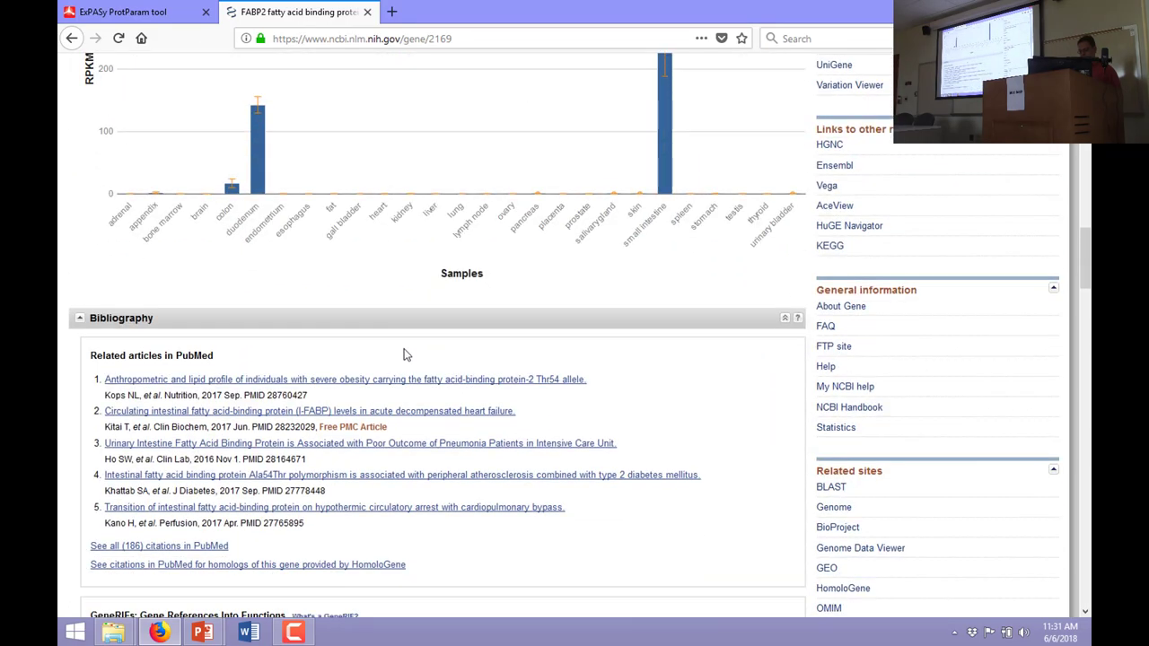
{"action": "scroll", "coordinate": [406, 350], "scroll_direction": "down", "scroll_amount": 2}
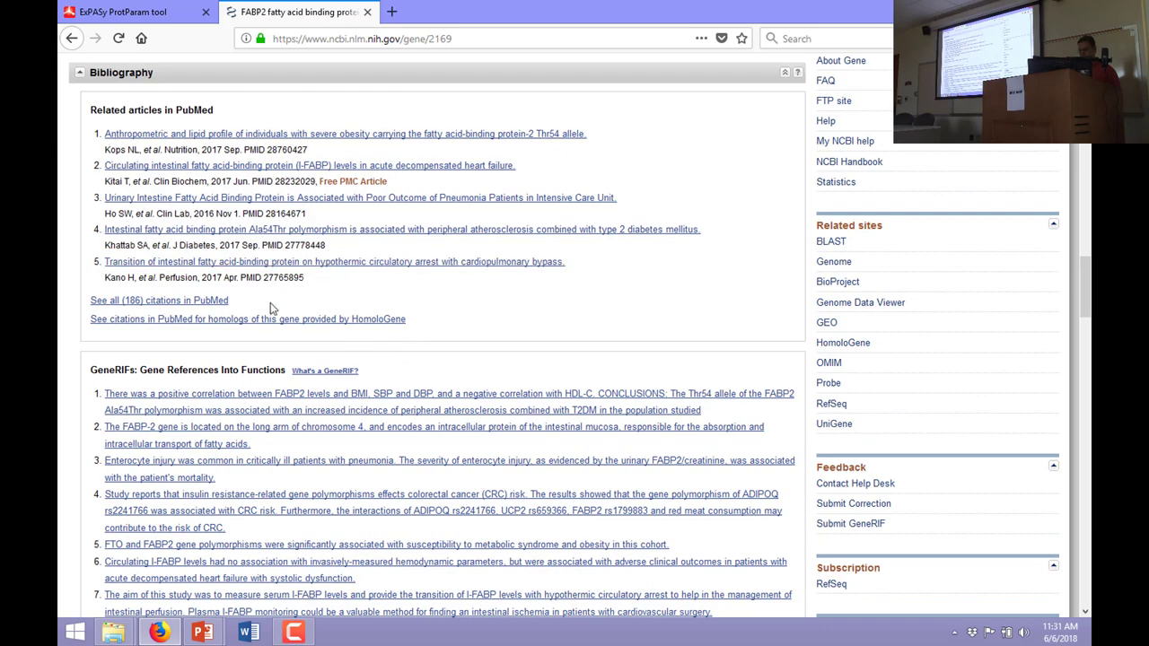
{"action": "scroll", "coordinate": [277, 296], "scroll_direction": "down", "scroll_amount": 17}
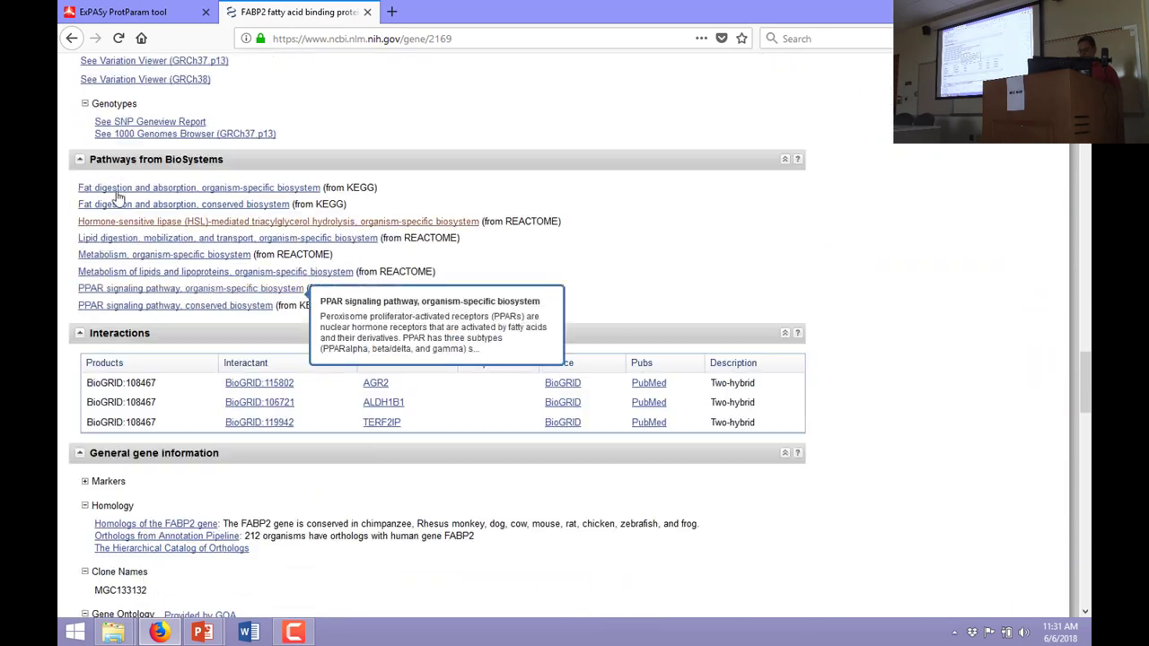
{"action": "scroll", "coordinate": [276, 296], "scroll_direction": "up", "scroll_amount": 20}
{"action": "scroll", "coordinate": [284, 437], "scroll_direction": "up", "scroll_amount": 13}
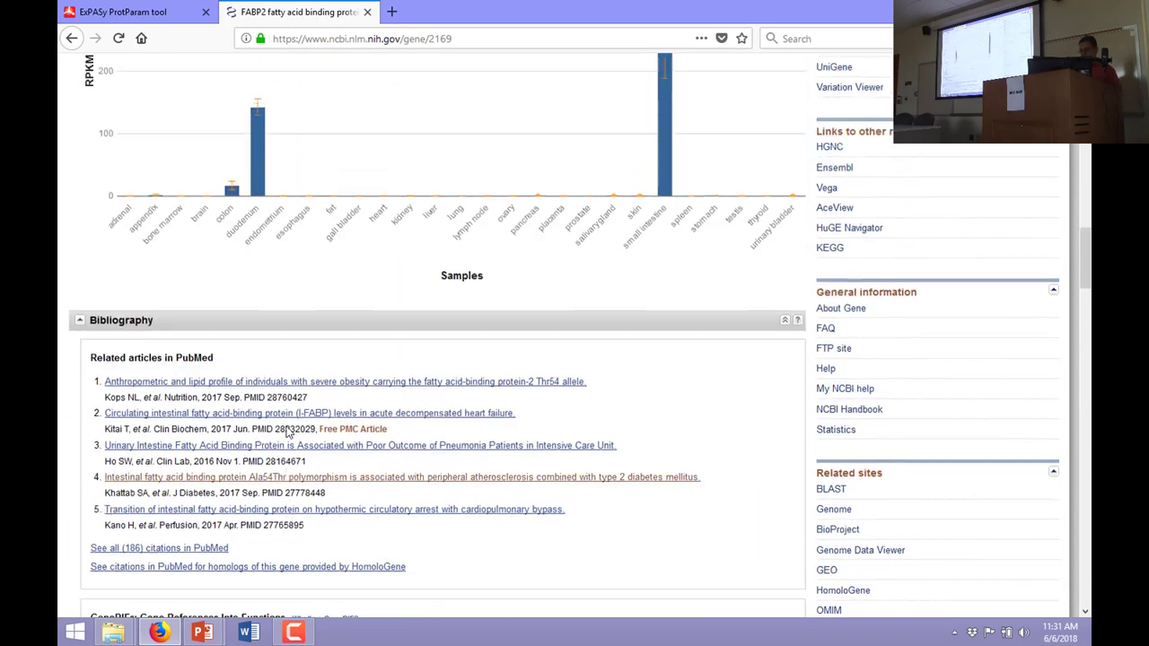
{"action": "scroll", "coordinate": [320, 407], "scroll_direction": "up", "scroll_amount": 2}
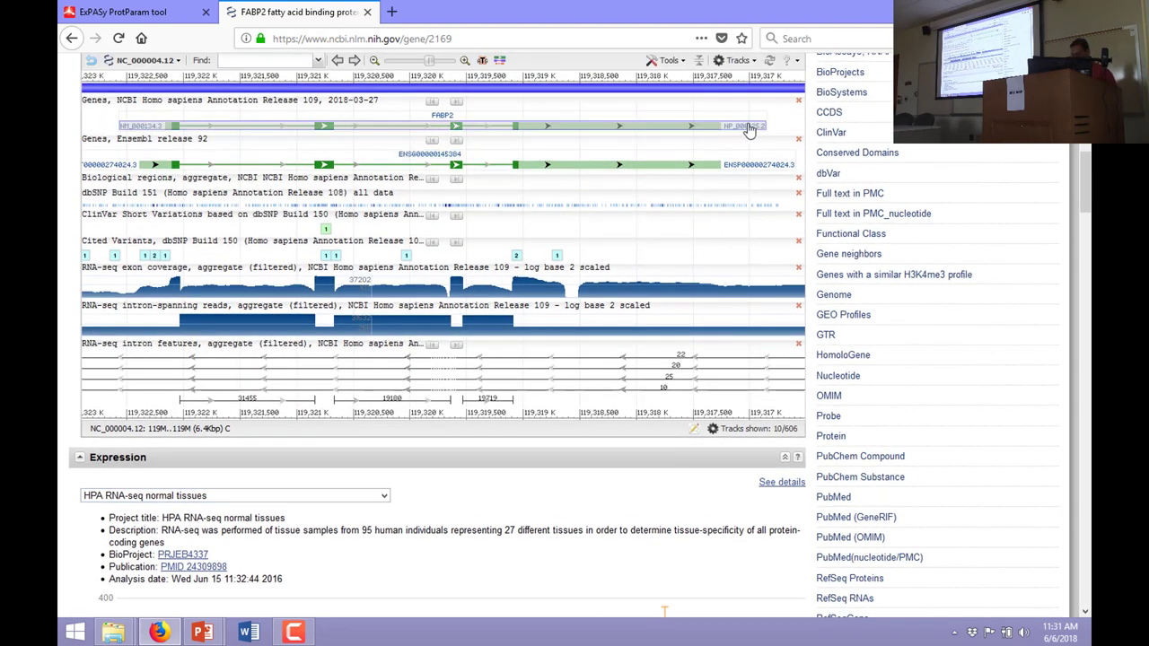
{"action": "mouse_move", "coordinate": [742, 134]}
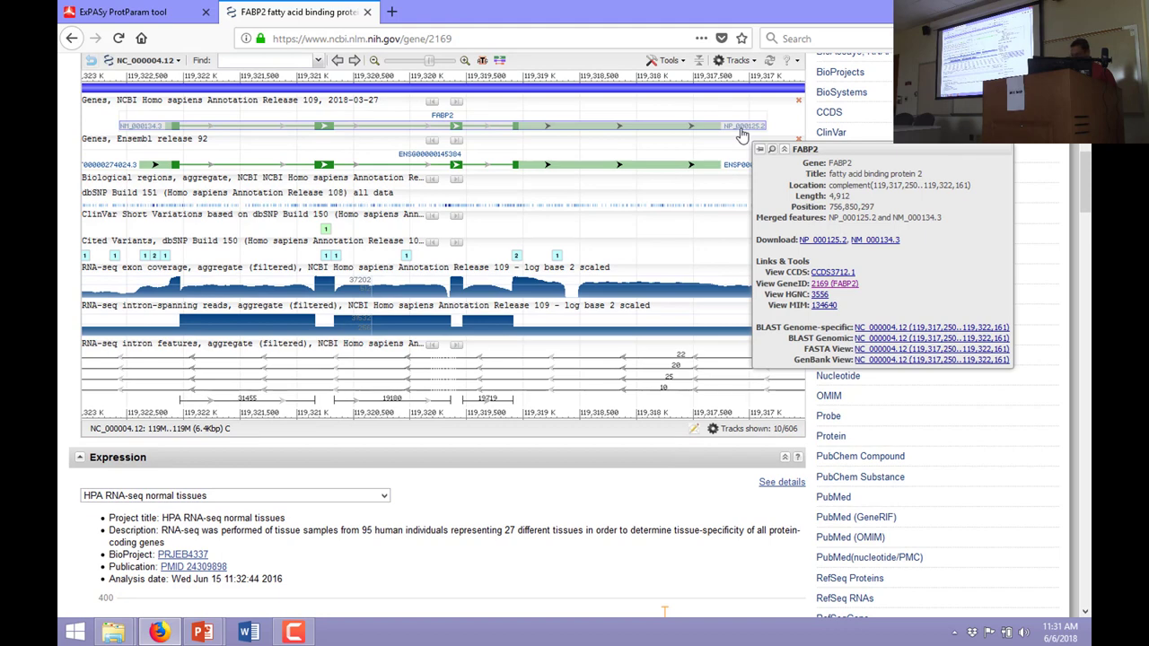
{"action": "scroll", "coordinate": [533, 298], "scroll_direction": "up", "scroll_amount": 2}
{"action": "scroll", "coordinate": [533, 298], "scroll_direction": "up", "scroll_amount": 1}
{"action": "scroll", "coordinate": [542, 296], "scroll_direction": "up", "scroll_amount": 1}
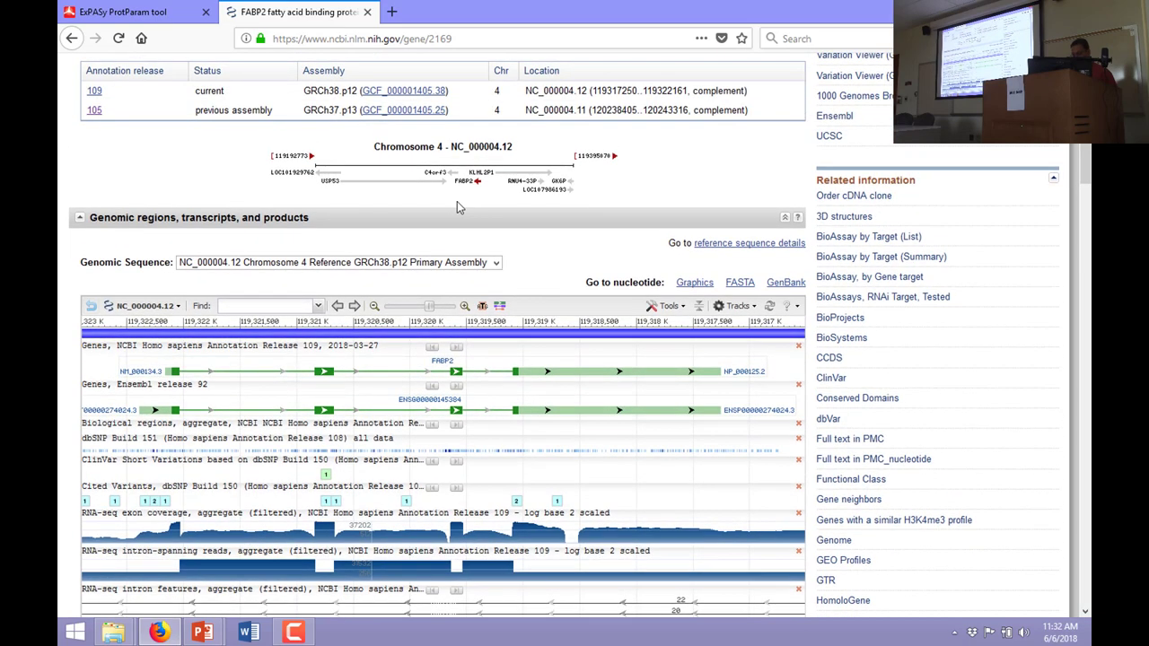
{"action": "scroll", "coordinate": [479, 147], "scroll_direction": "up", "scroll_amount": 2}
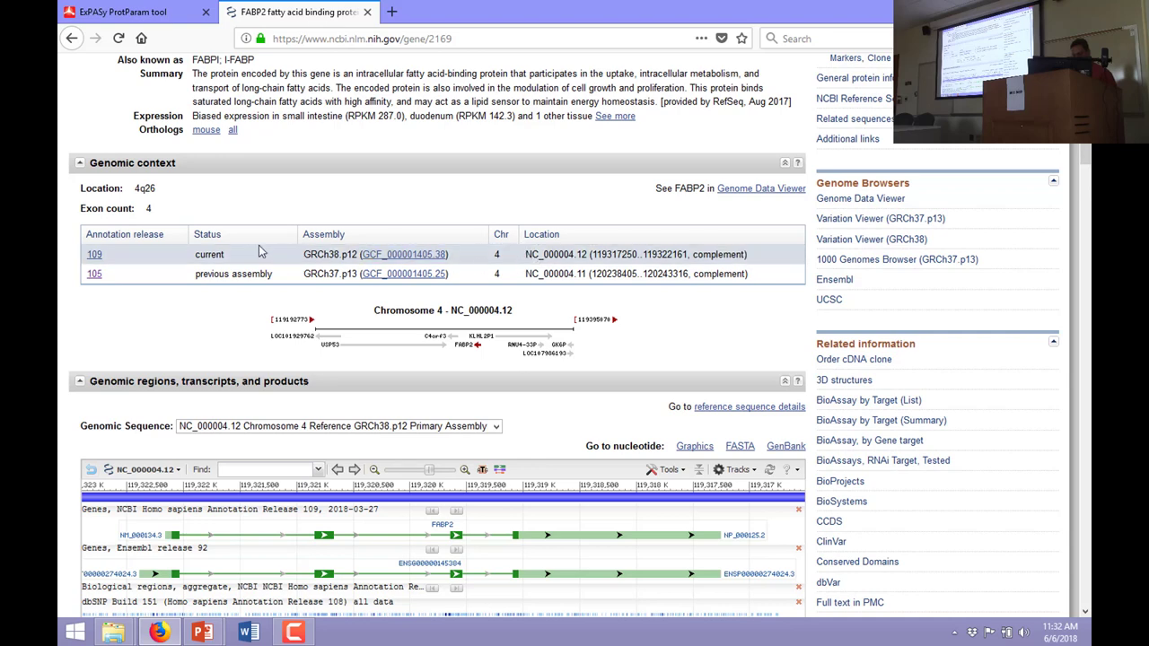
Step: Open the Homo sapiens Annotation Release 109 report and scroll through its GRCh38.p12 feature counts
{"action": "left_click", "coordinate": [95, 255]}
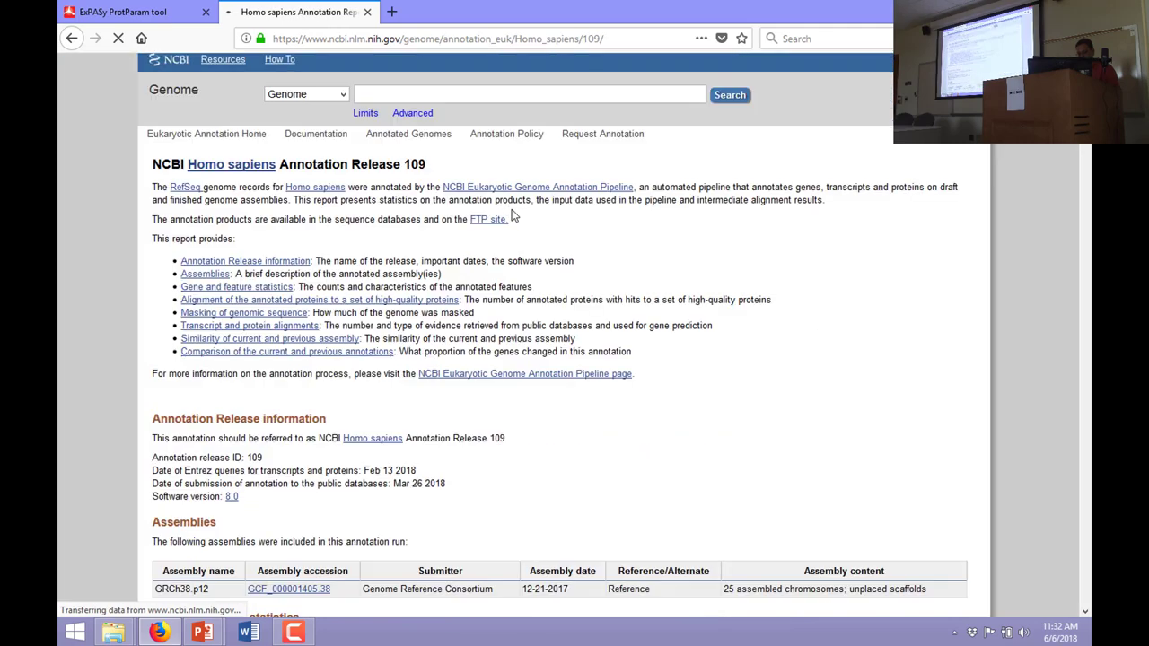
{"action": "scroll", "coordinate": [522, 217], "scroll_direction": "down", "scroll_amount": 5}
{"action": "scroll", "coordinate": [499, 216], "scroll_direction": "down", "scroll_amount": 2}
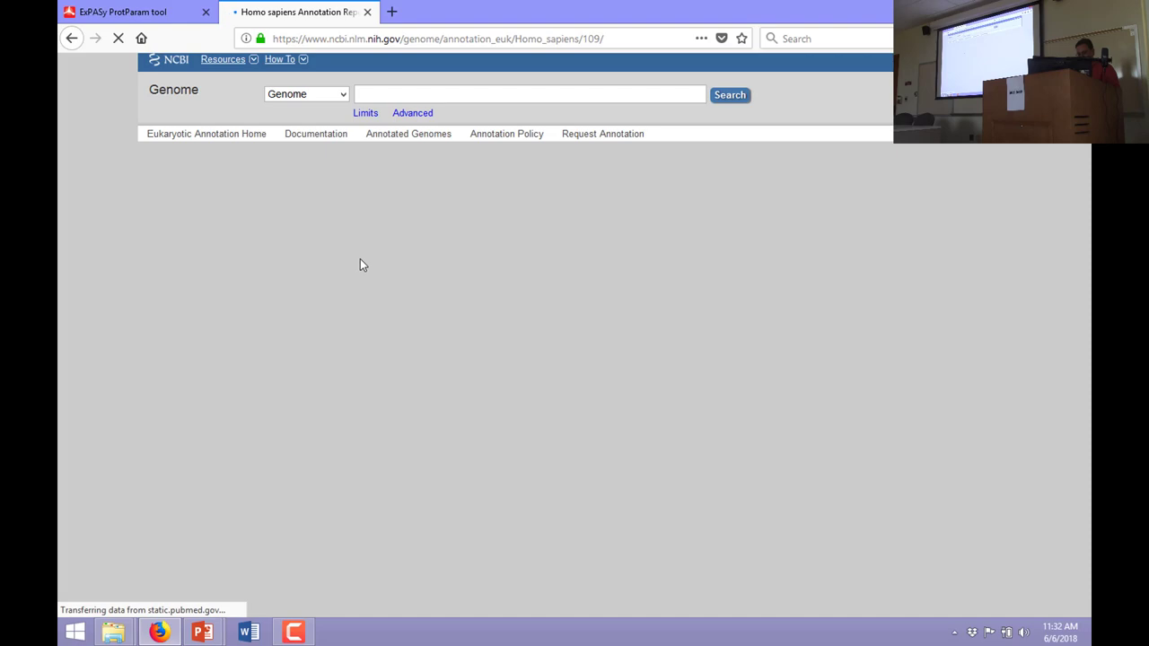
{"action": "scroll", "coordinate": [363, 262], "scroll_direction": "down", "scroll_amount": 15}
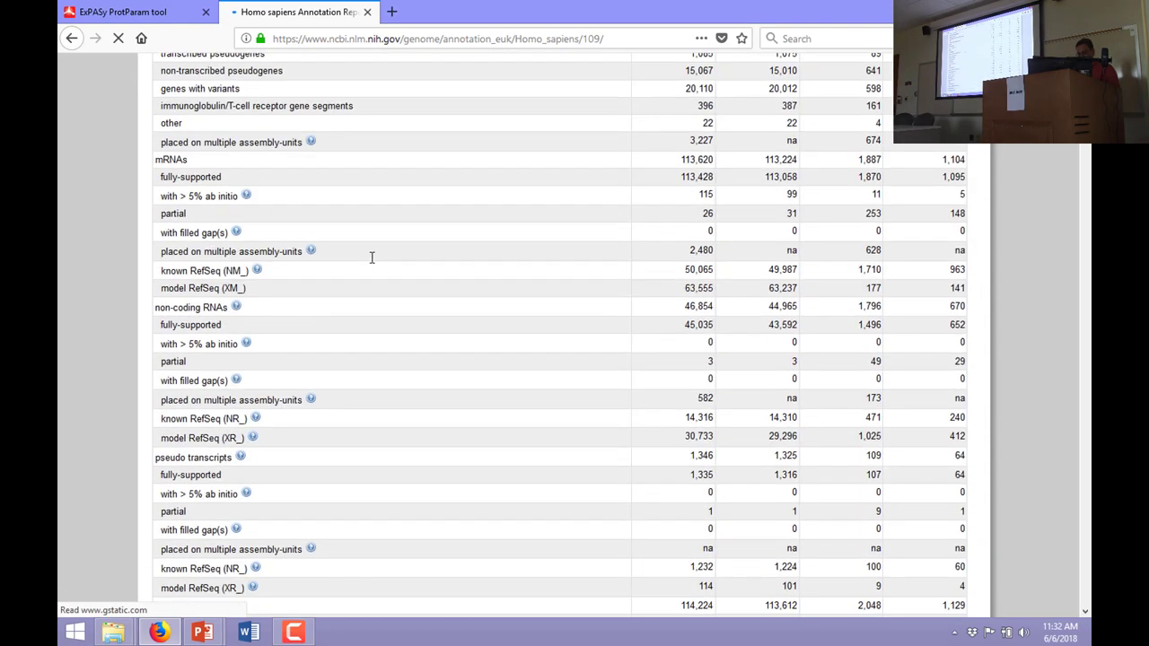
{"action": "scroll", "coordinate": [377, 258], "scroll_direction": "down", "scroll_amount": 10}
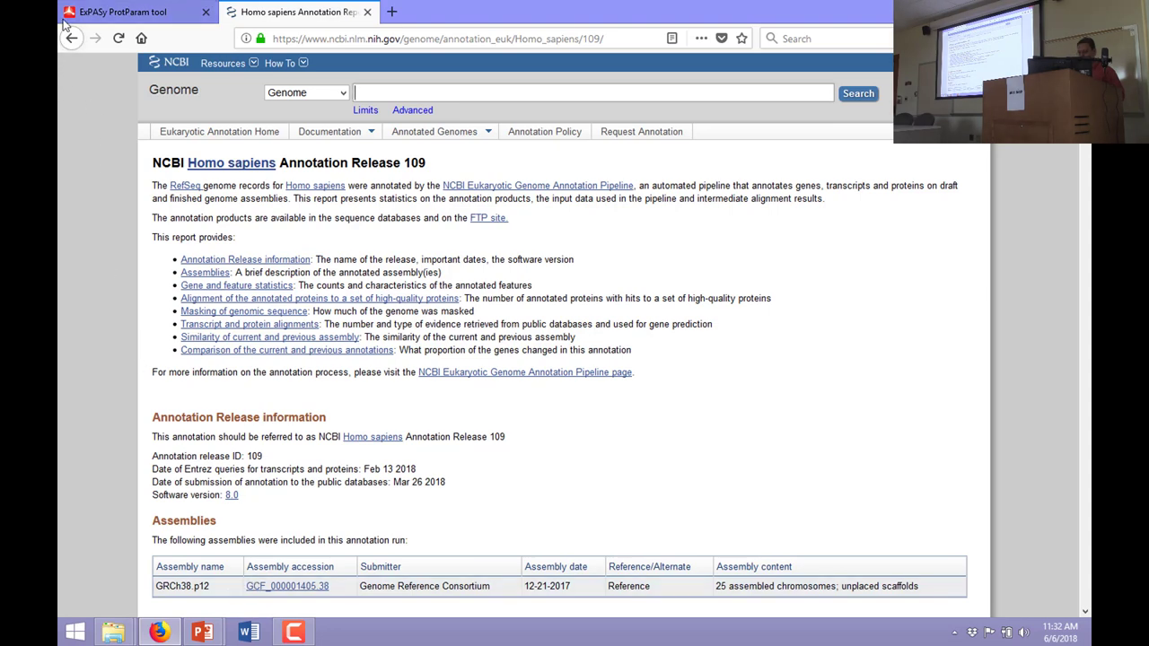
Step: Go back three pages, via the FABP2 record and Gene list, to the all-databases summary
{"action": "left_click", "coordinate": [72, 39]}
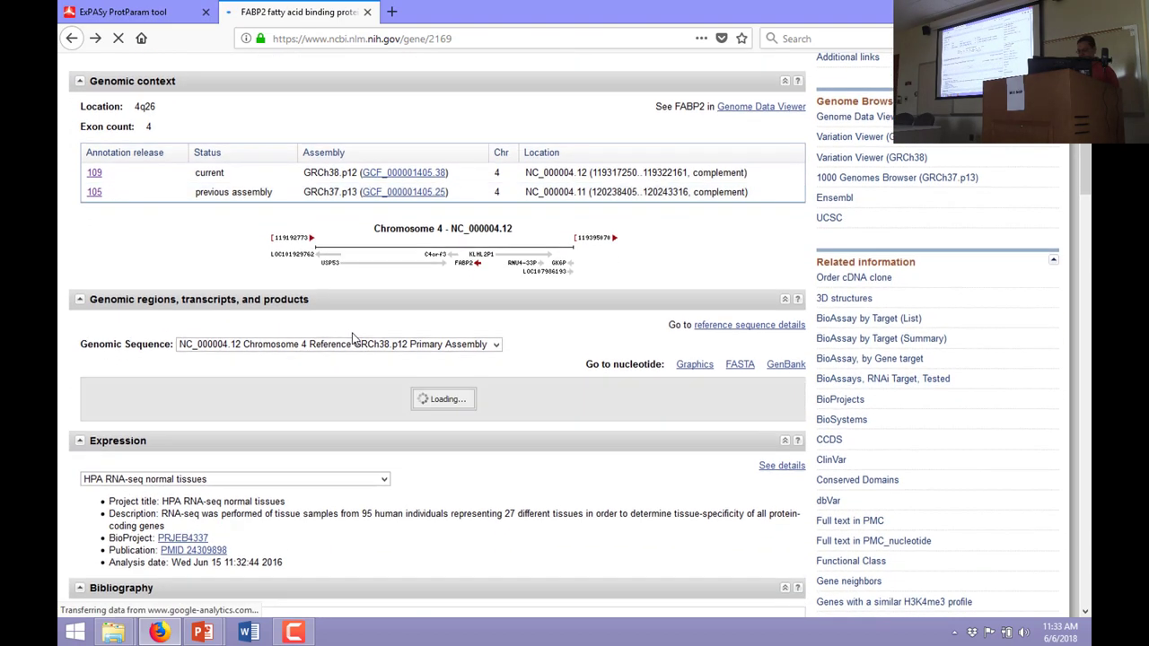
{"action": "scroll", "coordinate": [350, 338], "scroll_direction": "down", "scroll_amount": 3}
{"action": "scroll", "coordinate": [404, 365], "scroll_direction": "down", "scroll_amount": 2}
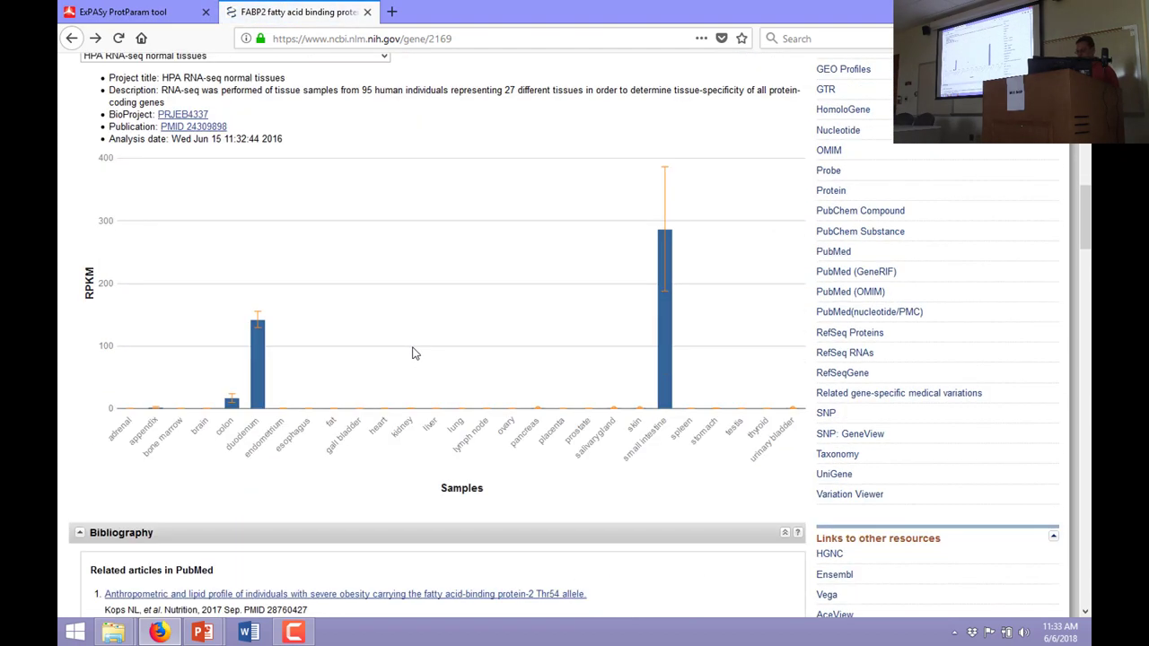
{"action": "scroll", "coordinate": [410, 351], "scroll_direction": "up", "scroll_amount": 3}
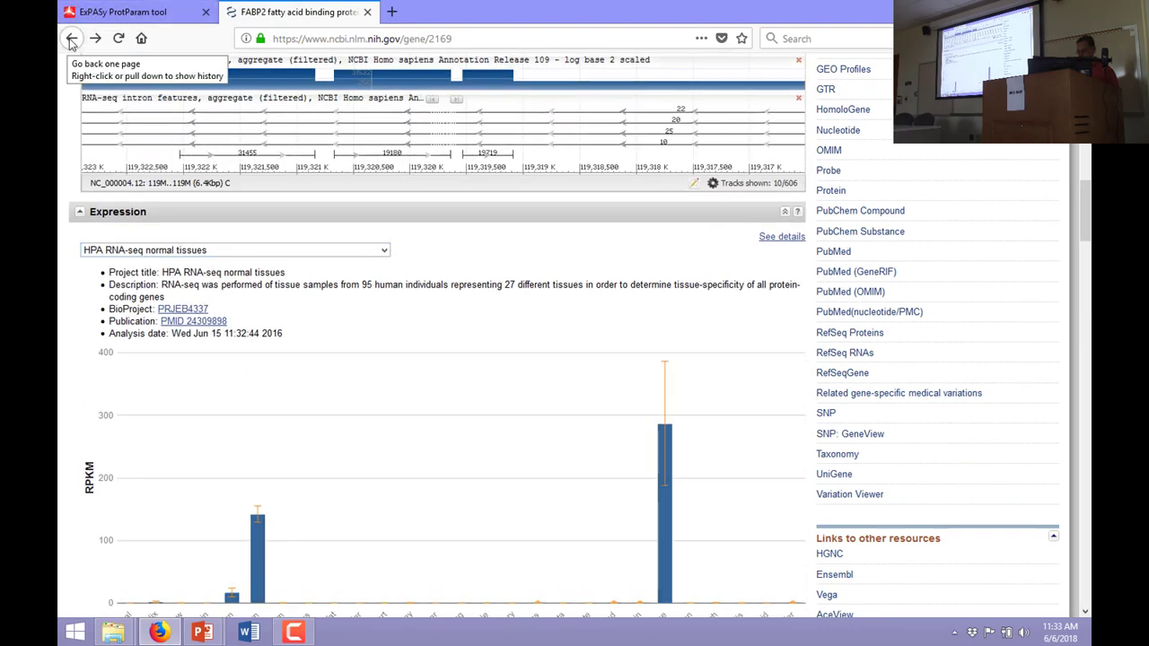
{"action": "left_click", "coordinate": [72, 38]}
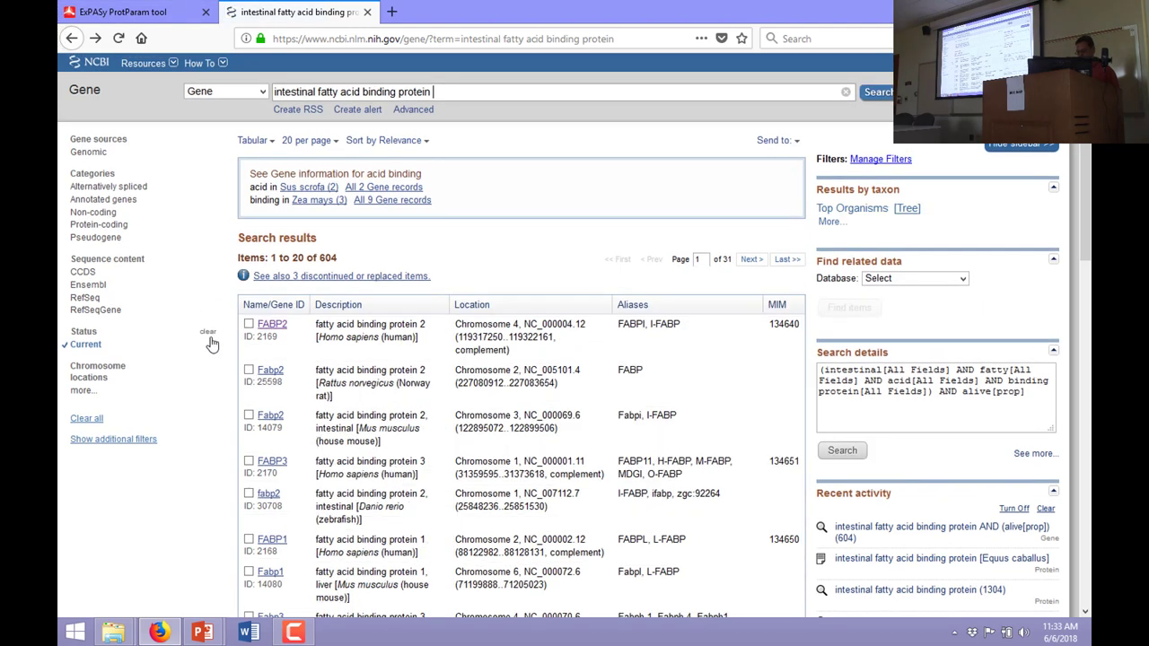
{"action": "left_click", "coordinate": [74, 42]}
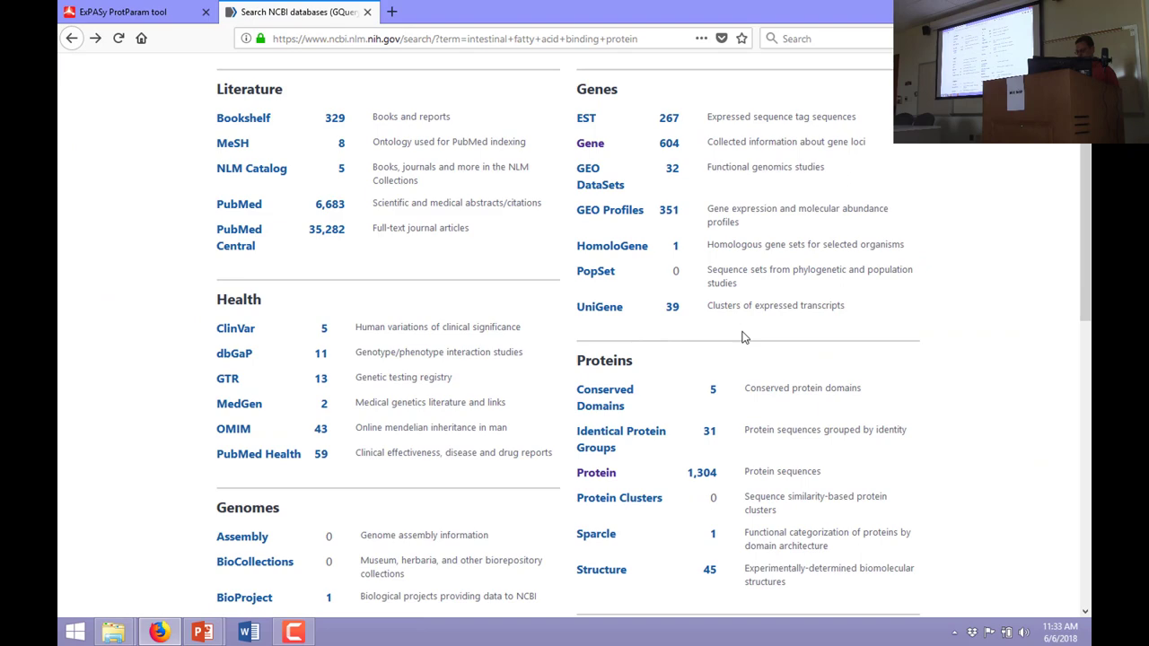
{"action": "scroll", "coordinate": [754, 326], "scroll_direction": "up", "scroll_amount": 2}
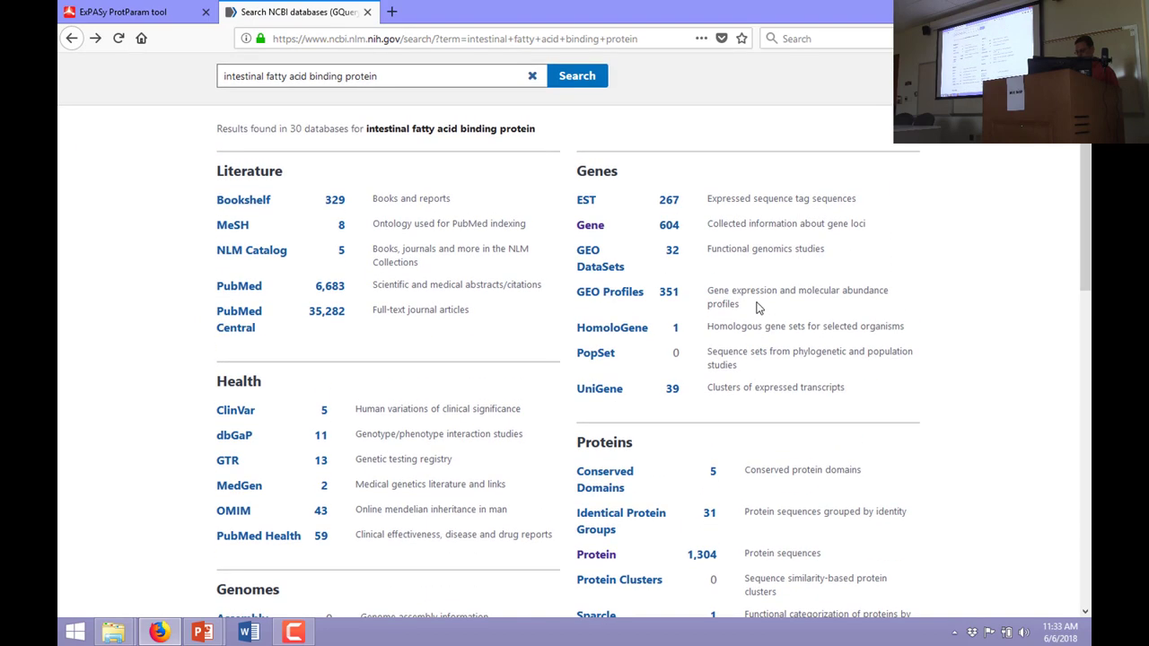
{"action": "scroll", "coordinate": [757, 306], "scroll_direction": "down", "scroll_amount": 2}
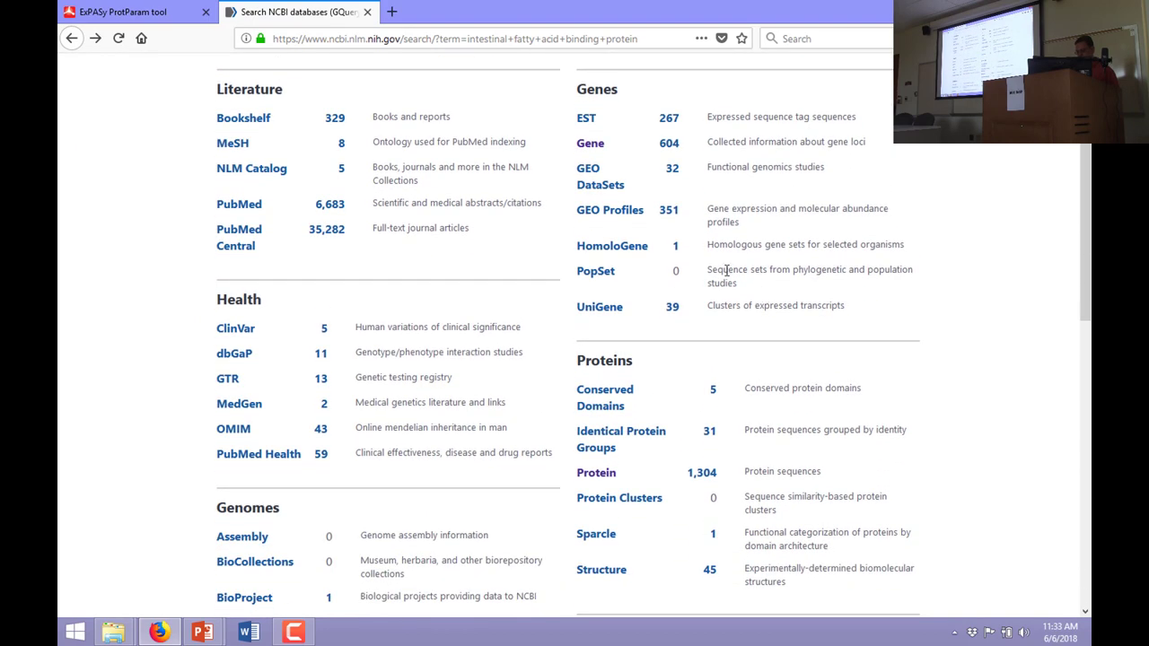
Step: Search NCBI Gene for FABP2's chromosome accession NC_000004.12 and scroll its 2,510 results
{"action": "left_click", "coordinate": [669, 143]}
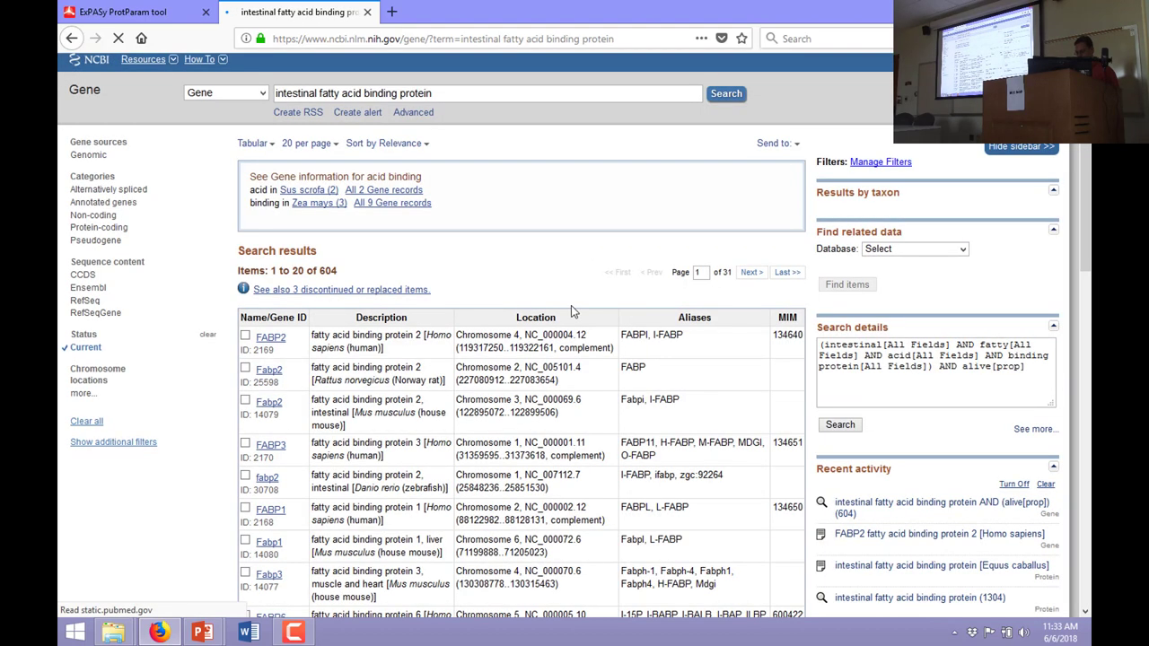
{"action": "mouse_move", "coordinate": [526, 329]}
{"action": "left_mouse_down"}
{"action": "mouse_move", "coordinate": [587, 330]}
{"action": "mouse_move", "coordinate": [525, 328]}
{"action": "left_mouse_up"}
{"action": "key", "text": "ctrl+c"}
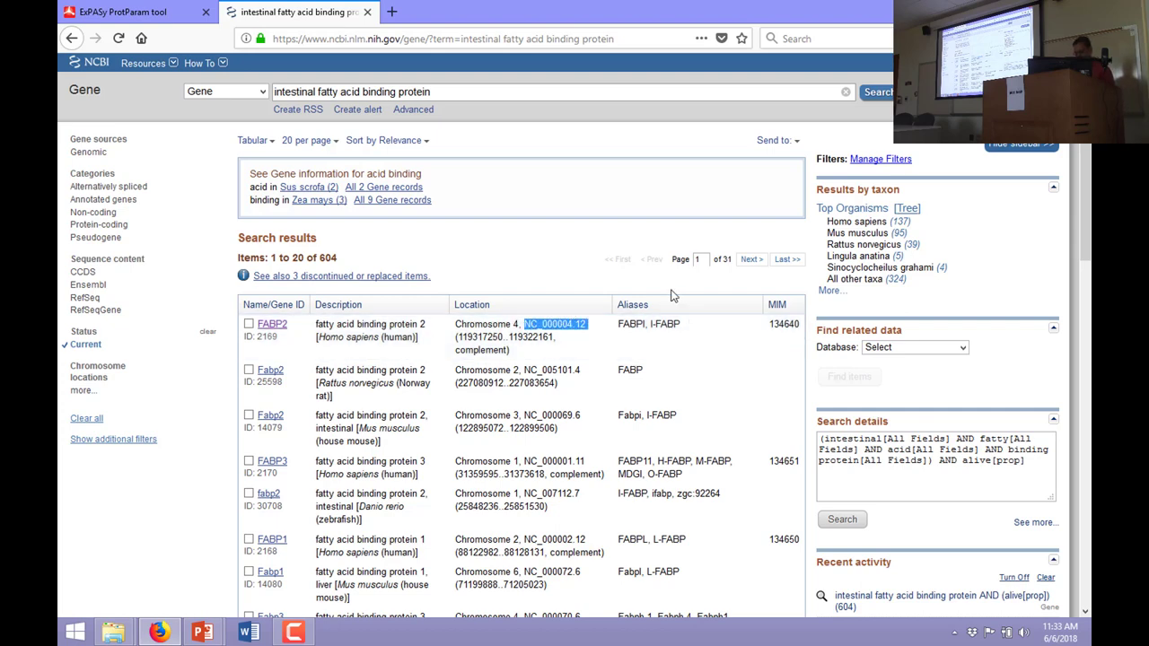
{"action": "triple_click", "coordinate": [472, 91]}
{"action": "key", "text": "ctrl+v"}
{"action": "key", "text": "Return"}
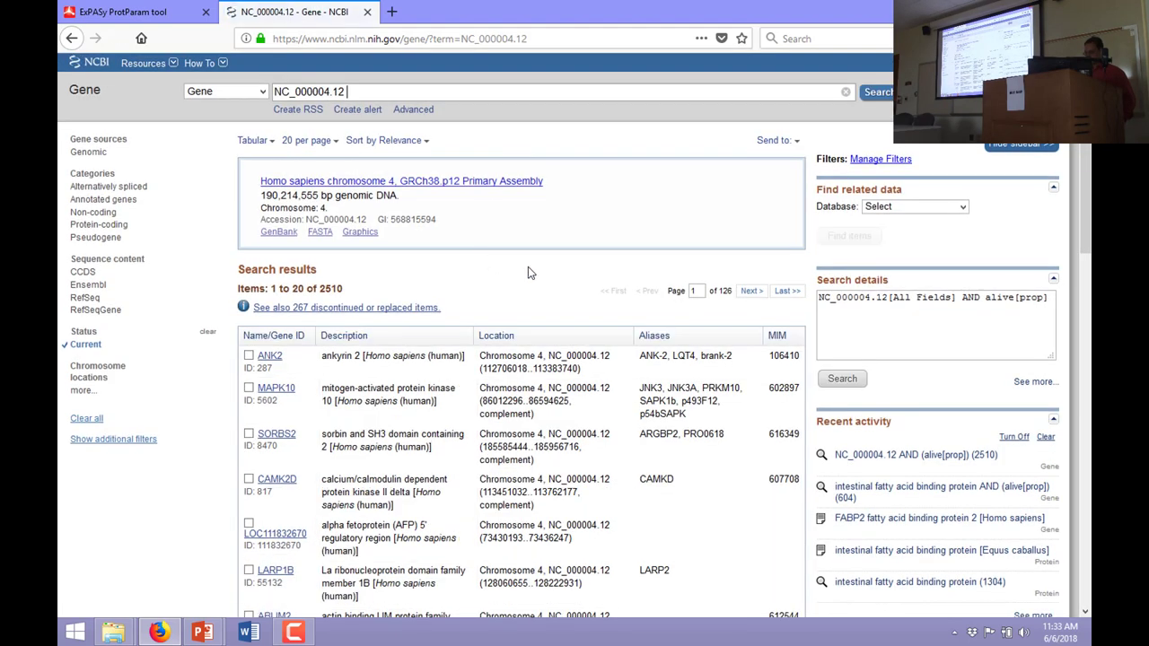
{"action": "scroll", "coordinate": [542, 257], "scroll_direction": "down", "scroll_amount": 2}
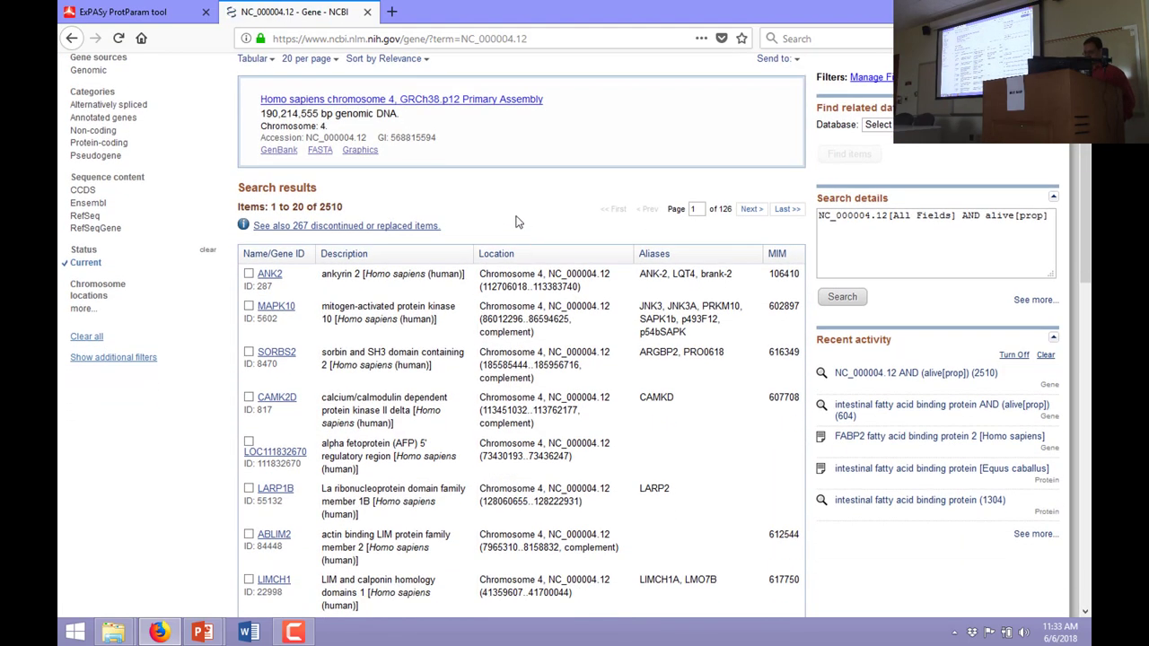
Step: Open the chromosome 4 GRCh38.p12 GenBank record and display its sequence in FASTA format
{"action": "left_click", "coordinate": [479, 104]}
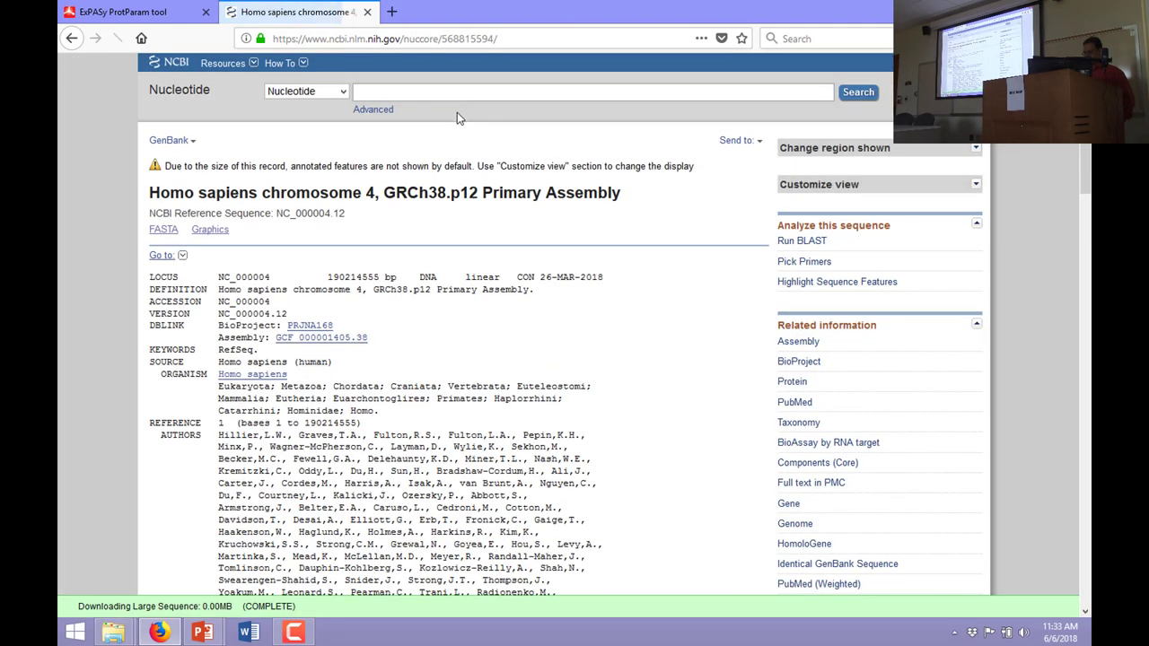
{"action": "scroll", "coordinate": [395, 171], "scroll_direction": "down", "scroll_amount": 20}
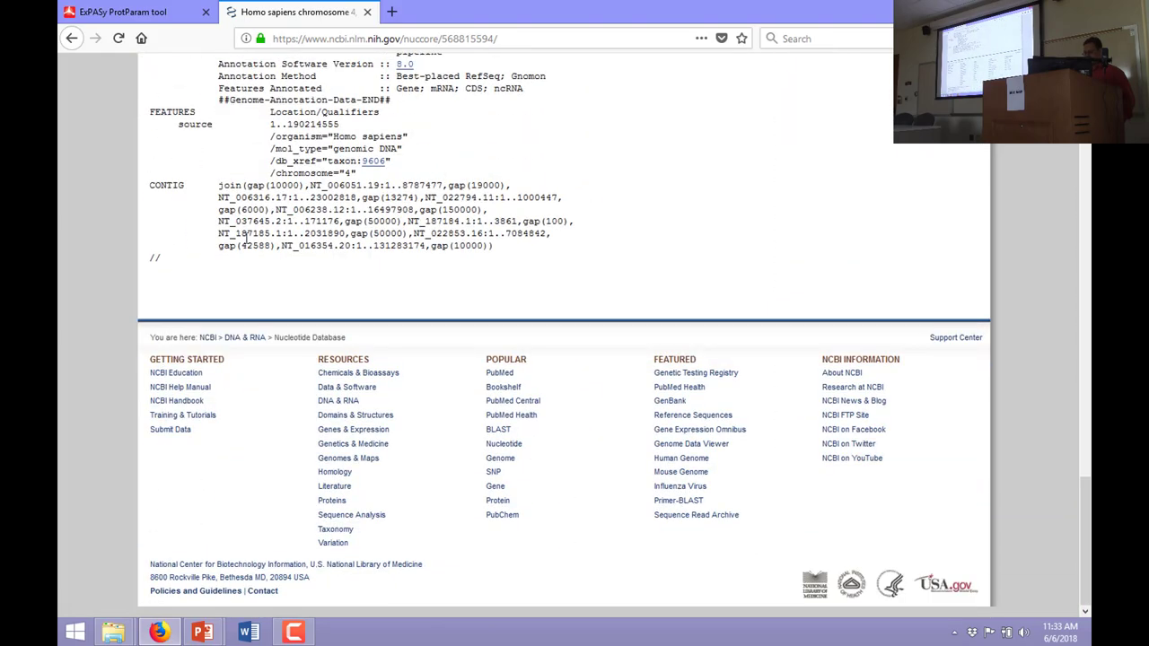
{"action": "scroll", "coordinate": [244, 235], "scroll_direction": "up", "scroll_amount": 20}
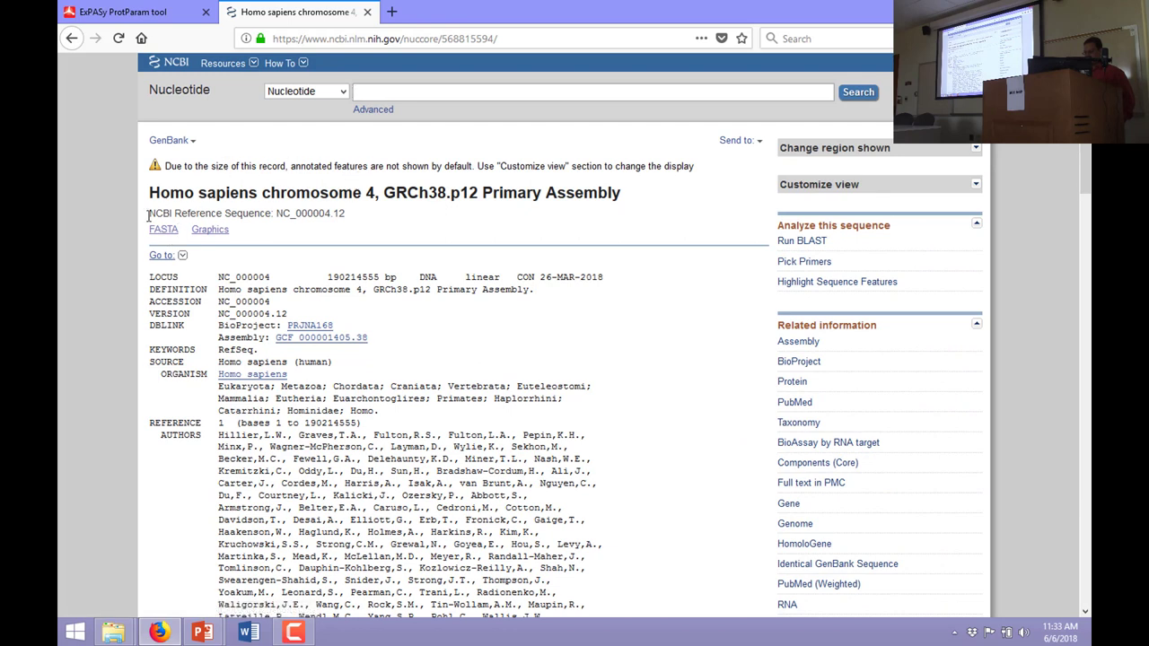
{"action": "left_click", "coordinate": [163, 231]}
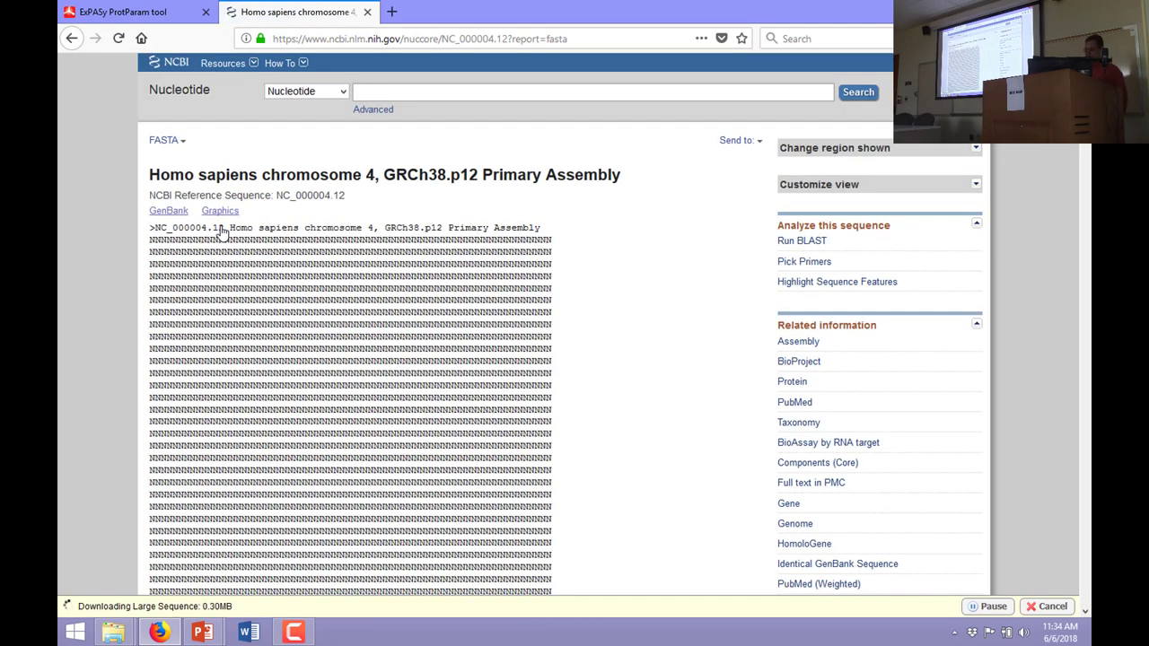
{"action": "scroll", "coordinate": [353, 334], "scroll_direction": "down", "scroll_amount": 10}
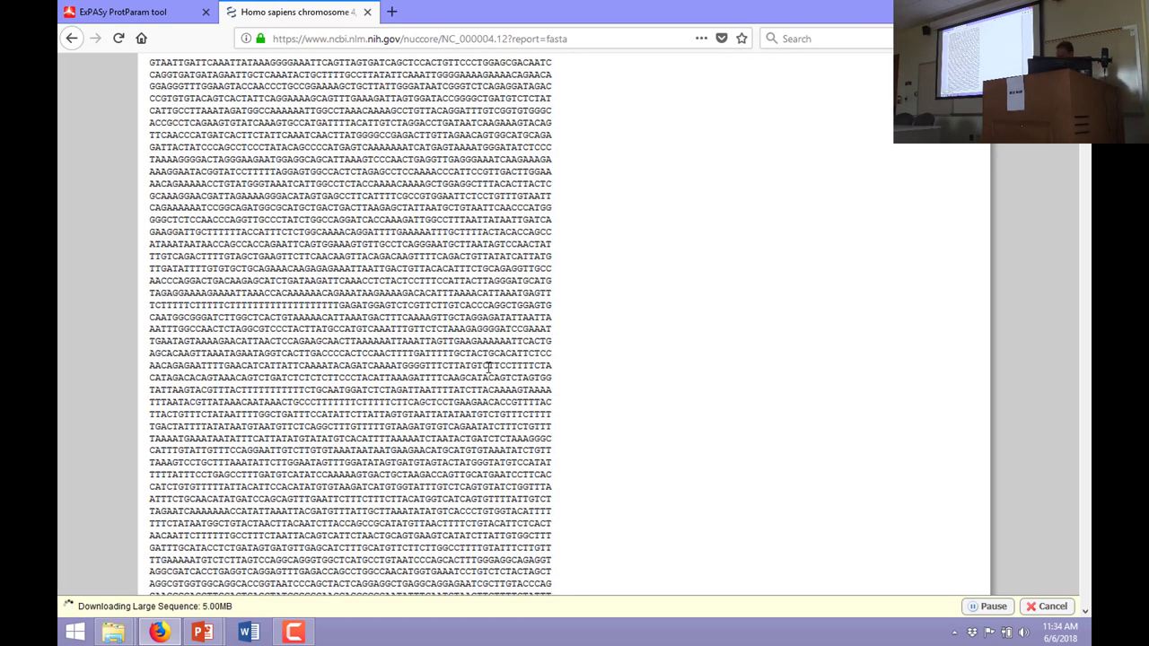
Step: Go back three pages to the intestinal fatty acid binding protein Gene search results
{"action": "left_click", "coordinate": [70, 41]}
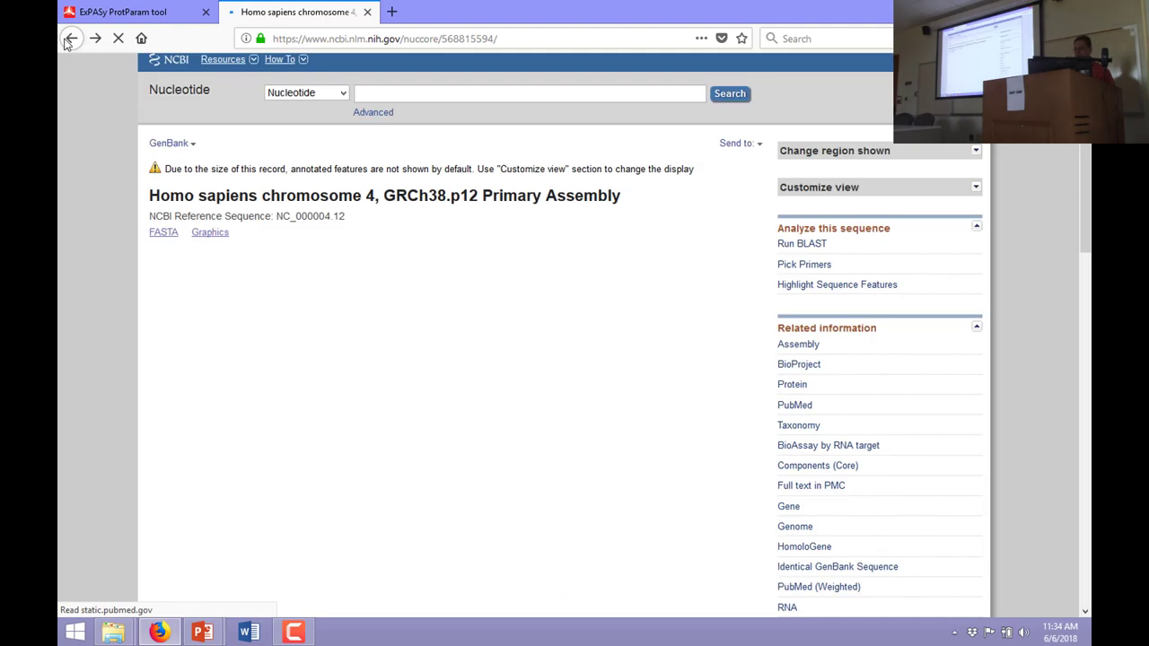
{"action": "left_click", "coordinate": [70, 39]}
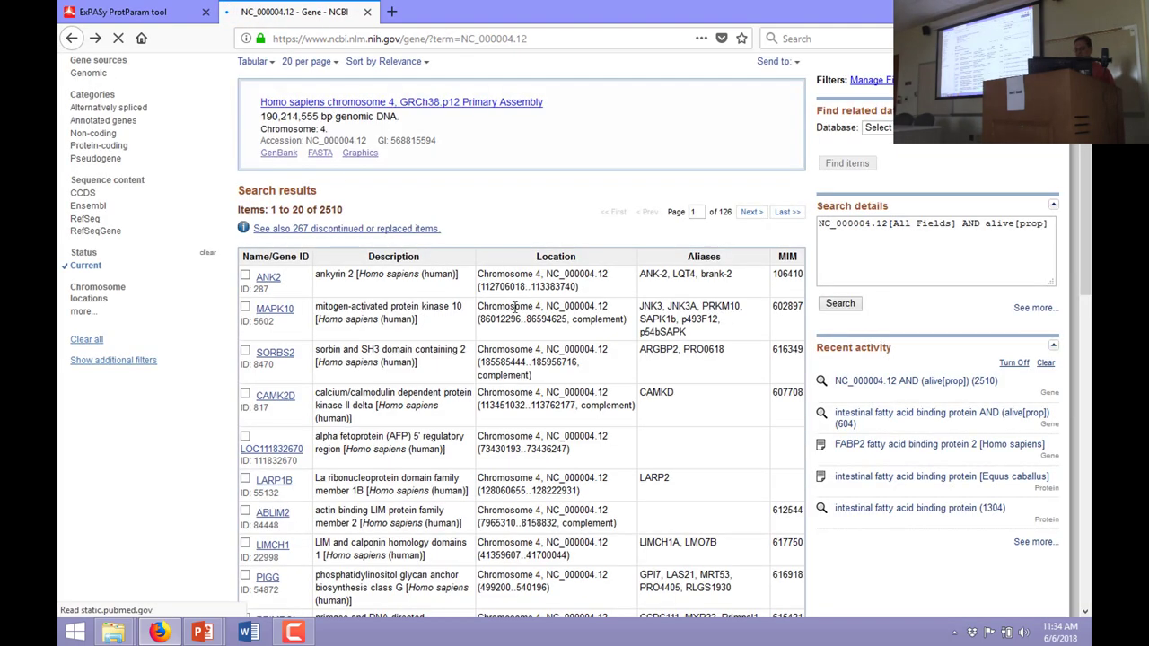
{"action": "left_click", "coordinate": [71, 39]}
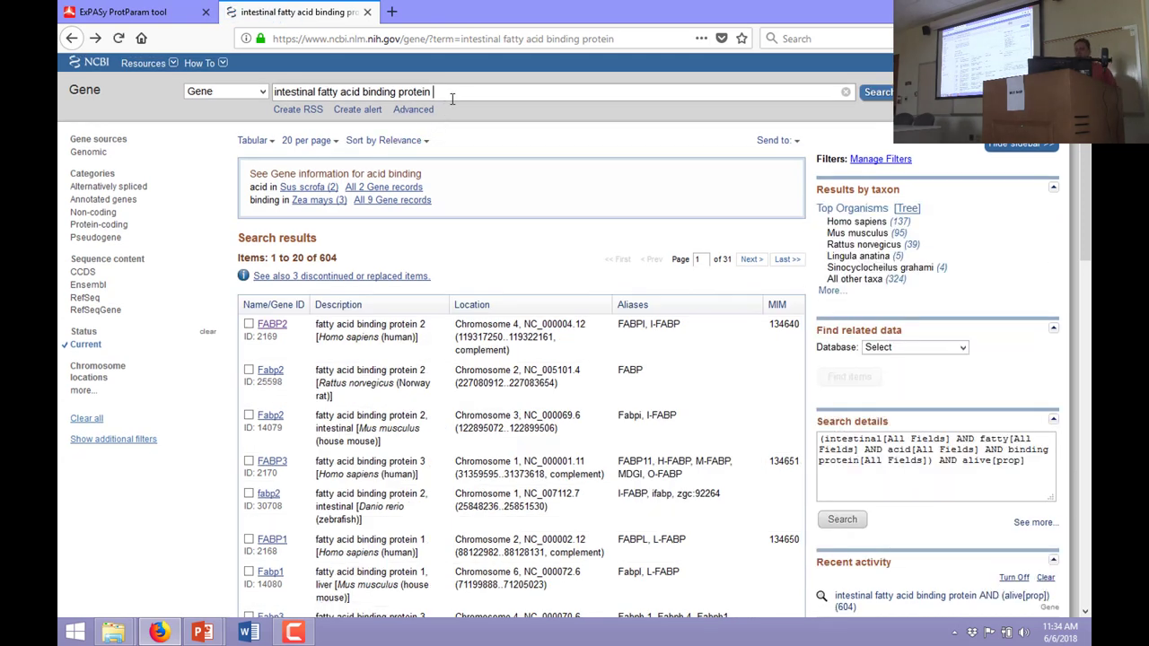
Step: Return to the Search NCBI databases results page for intestinal fatty acid binding protein
{"action": "left_click", "coordinate": [71, 38]}
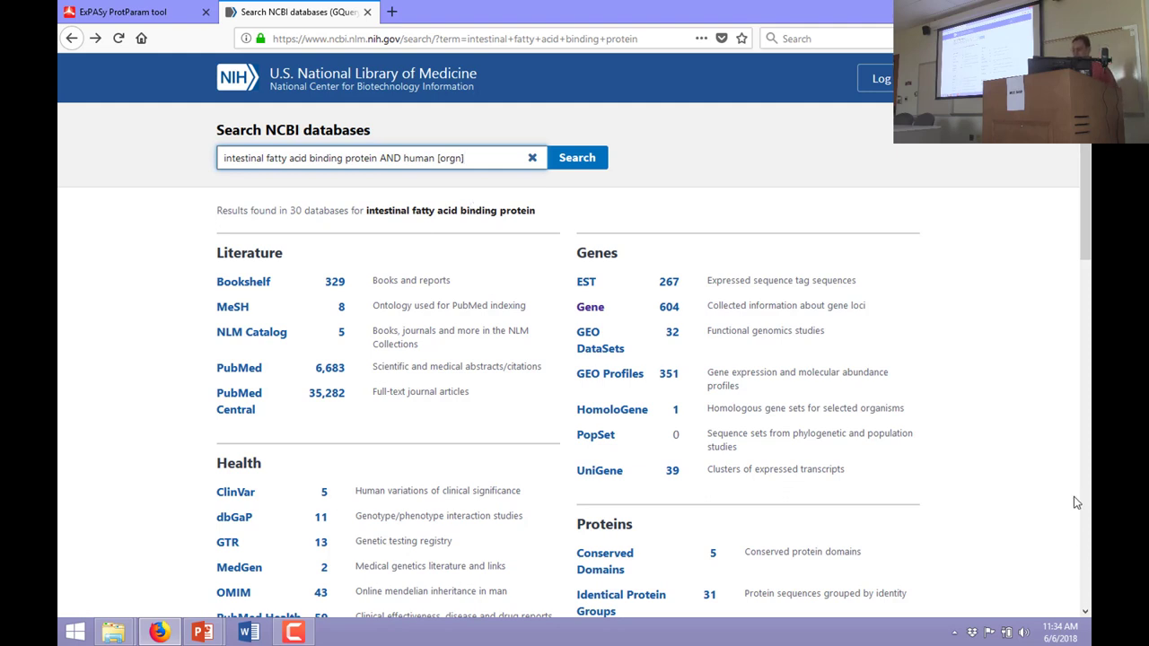
Step: Run the human-restricted search and open the 71 matching Protein records
{"action": "left_click", "coordinate": [592, 158]}
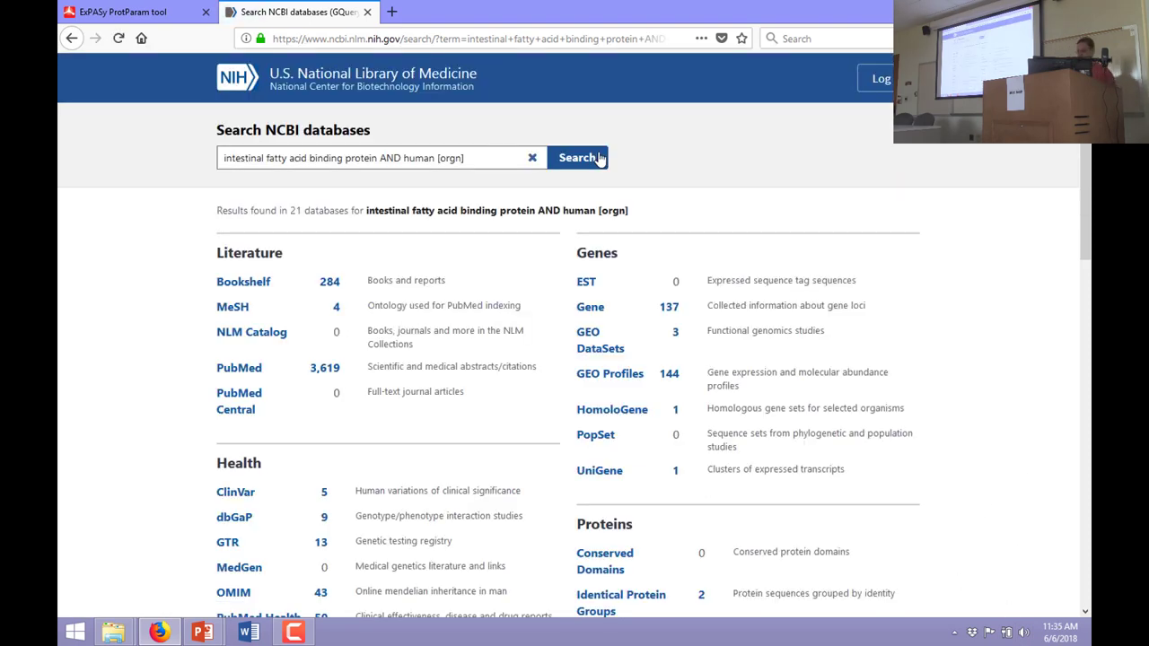
{"action": "scroll", "coordinate": [599, 158], "scroll_direction": "down", "scroll_amount": 4}
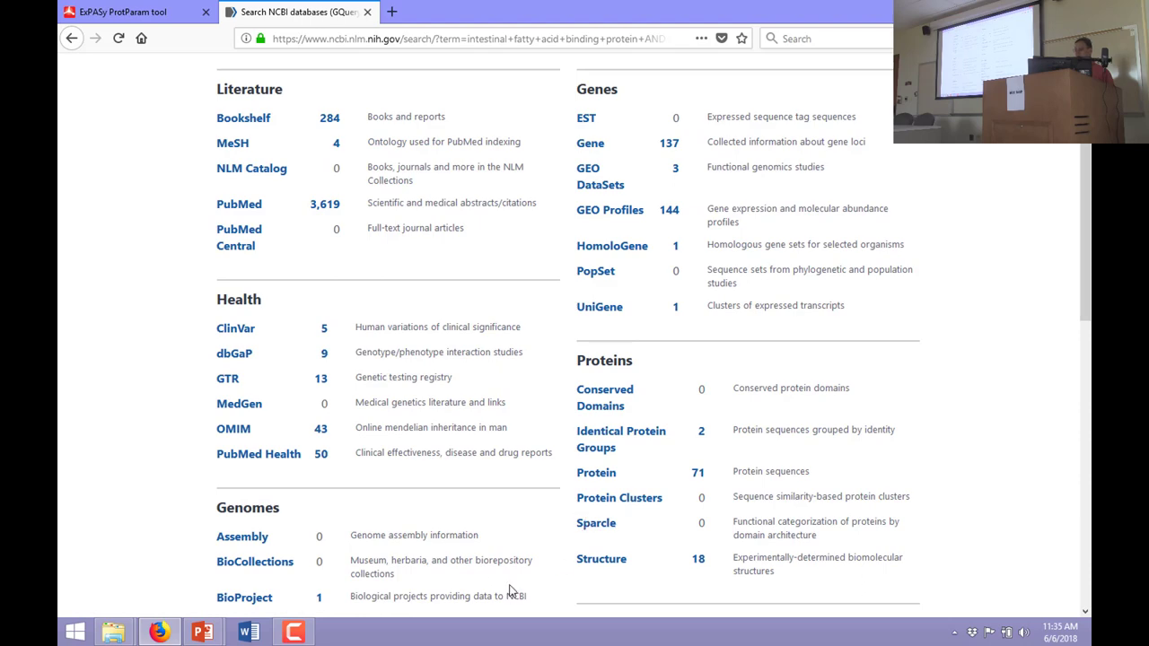
{"action": "left_click", "coordinate": [596, 472]}
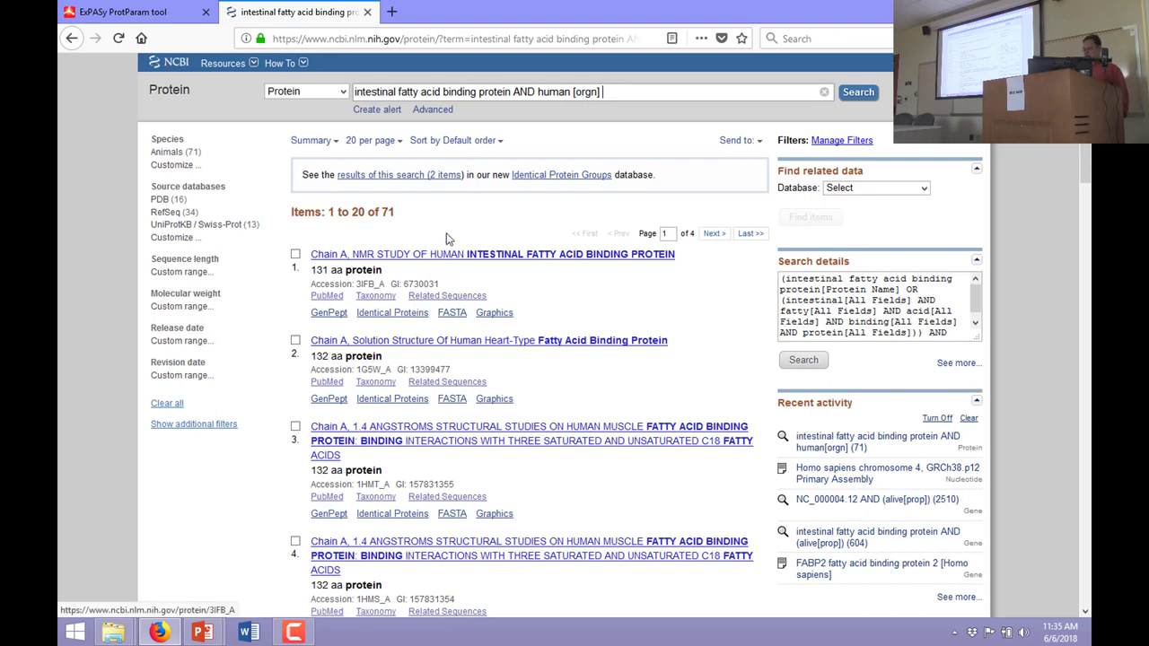
Step: Review the protein hits and highlight accession AAI11792.1 in result 9
{"action": "scroll", "coordinate": [459, 267], "scroll_direction": "down", "scroll_amount": 8}
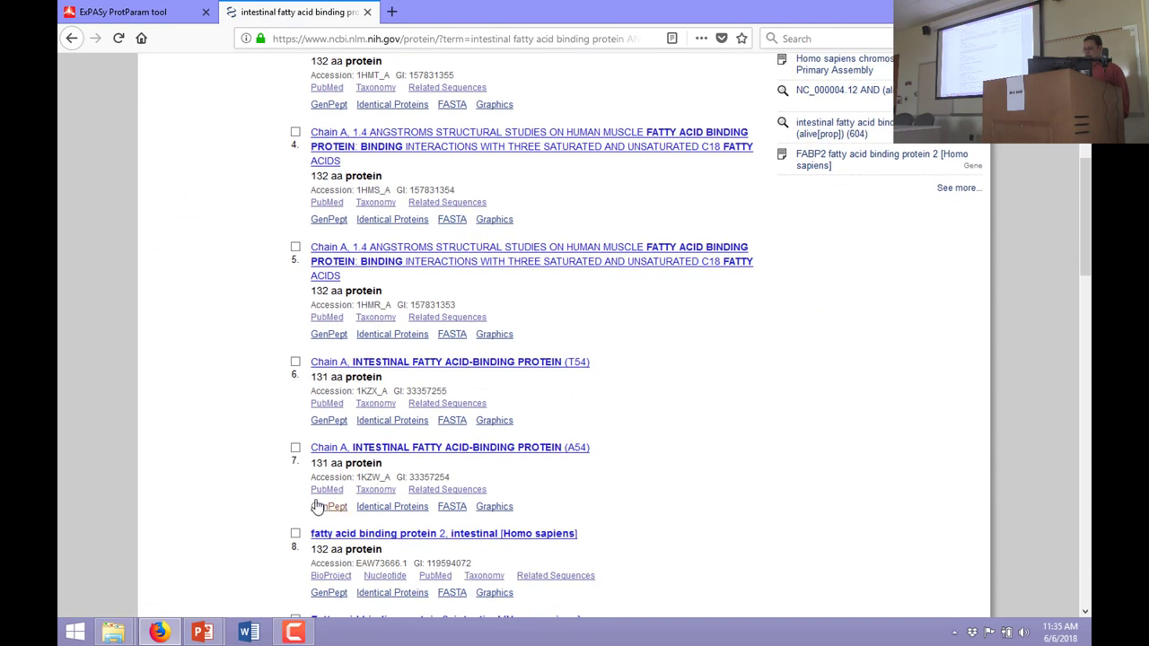
{"action": "scroll", "coordinate": [370, 337], "scroll_direction": "up", "scroll_amount": 2}
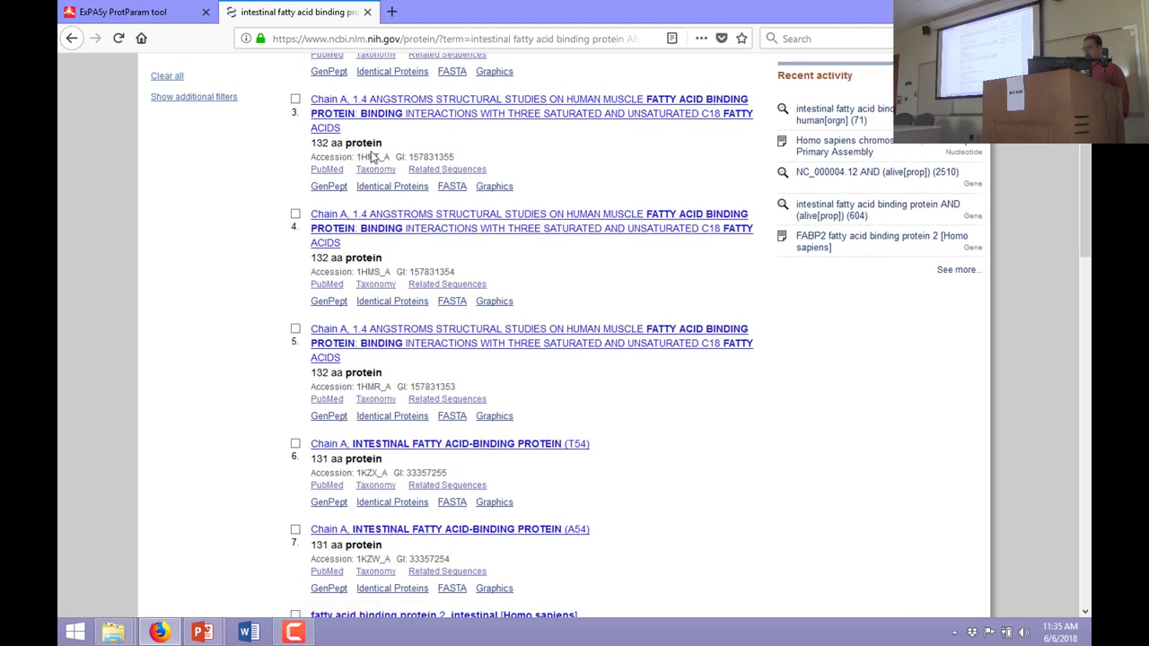
{"action": "scroll", "coordinate": [392, 156], "scroll_direction": "up", "scroll_amount": 3}
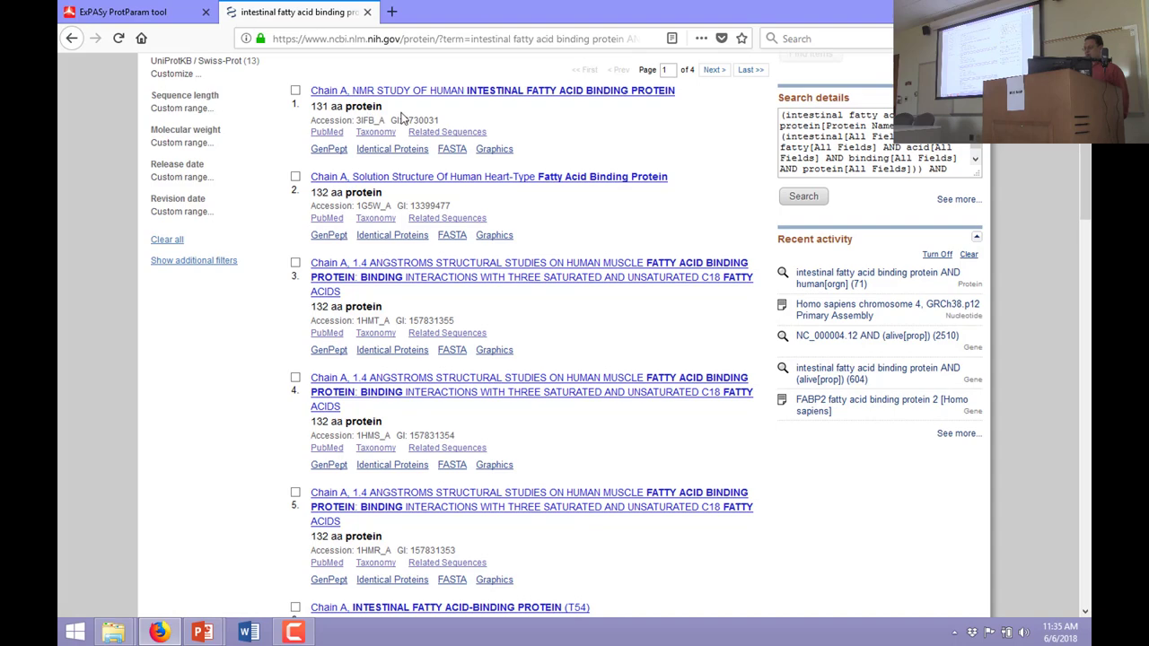
{"action": "scroll", "coordinate": [403, 119], "scroll_direction": "up", "scroll_amount": 3}
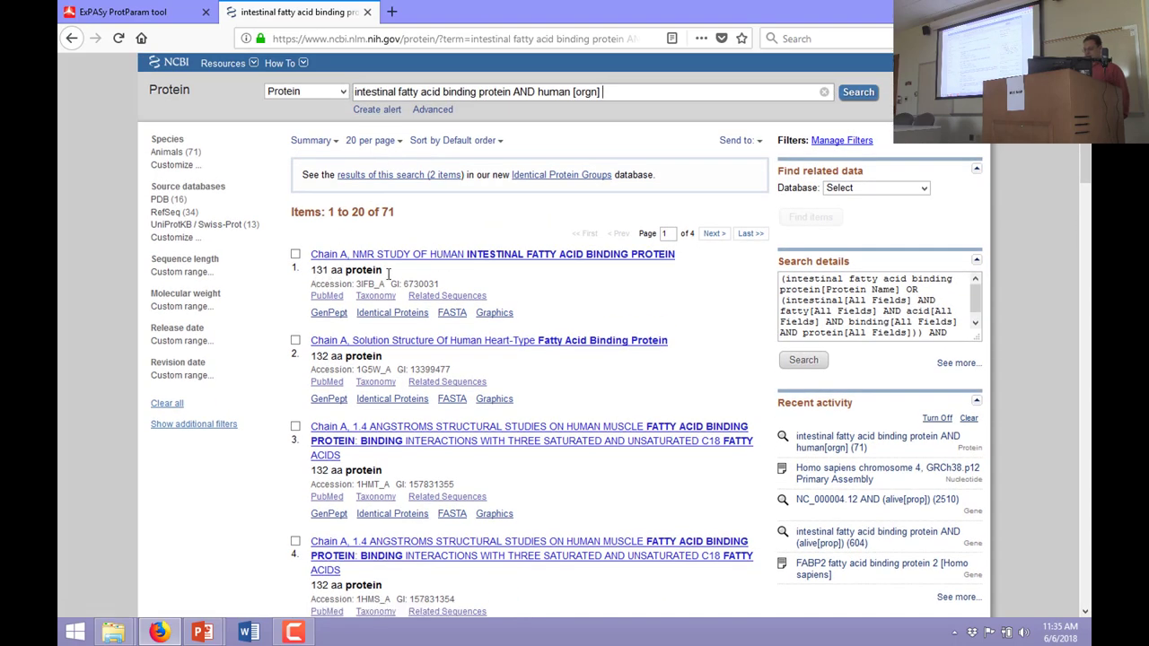
{"action": "scroll", "coordinate": [359, 353], "scroll_direction": "down", "scroll_amount": 15}
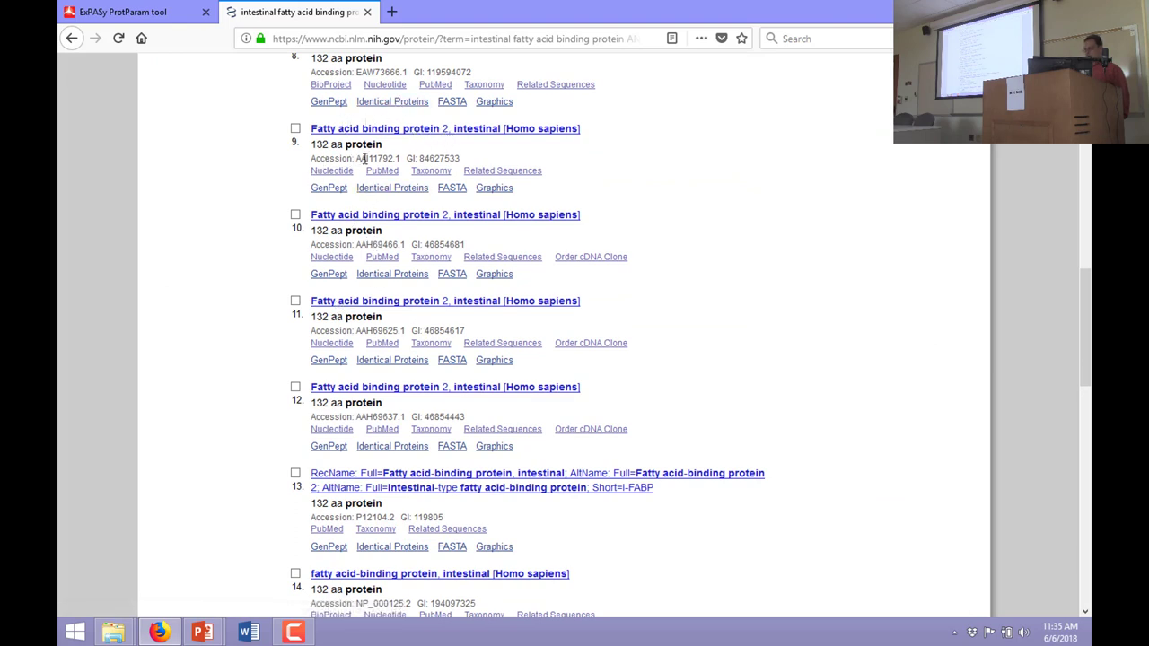
{"action": "left_click_drag", "start_coordinate": [357, 158], "coordinate": [391, 161]}
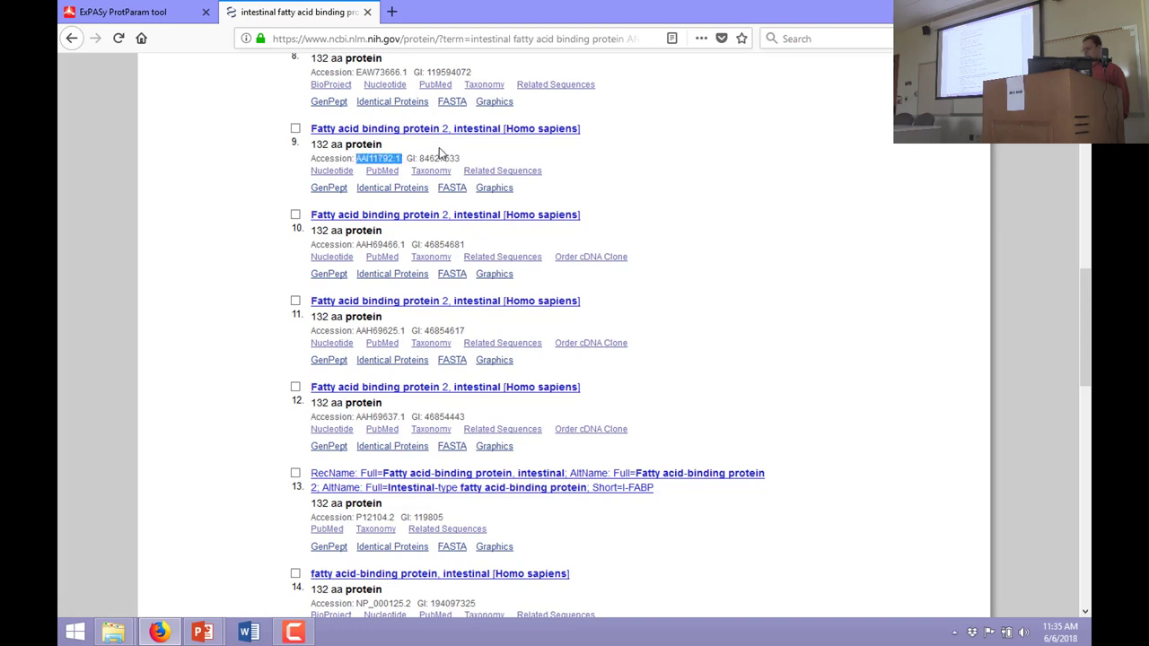
{"action": "scroll", "coordinate": [446, 148], "scroll_direction": "down", "scroll_amount": 5}
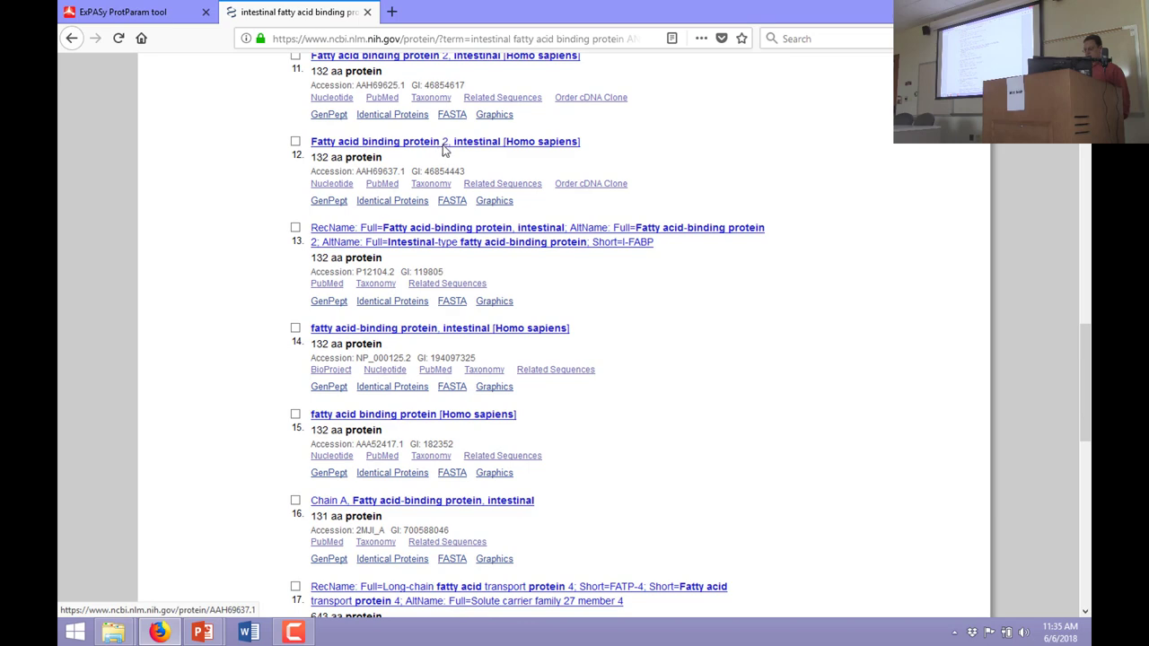
{"action": "scroll", "coordinate": [443, 151], "scroll_direction": "down", "scroll_amount": 2}
{"action": "scroll", "coordinate": [445, 149], "scroll_direction": "down", "scroll_amount": 6}
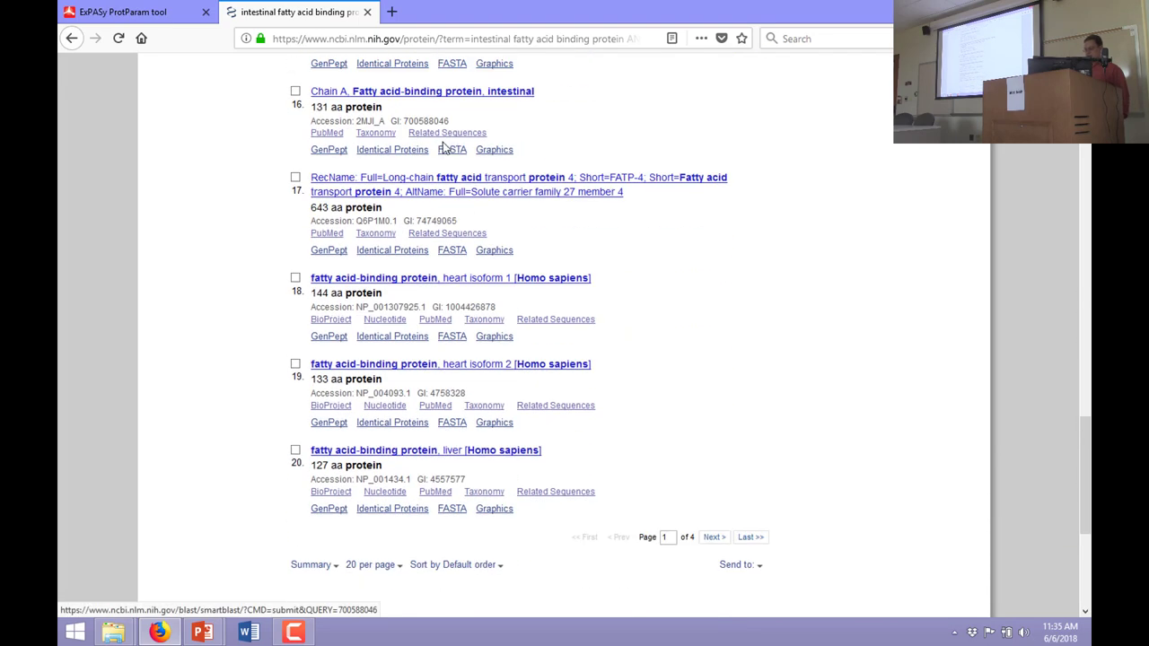
{"action": "scroll", "coordinate": [446, 149], "scroll_direction": "up", "scroll_amount": 10}
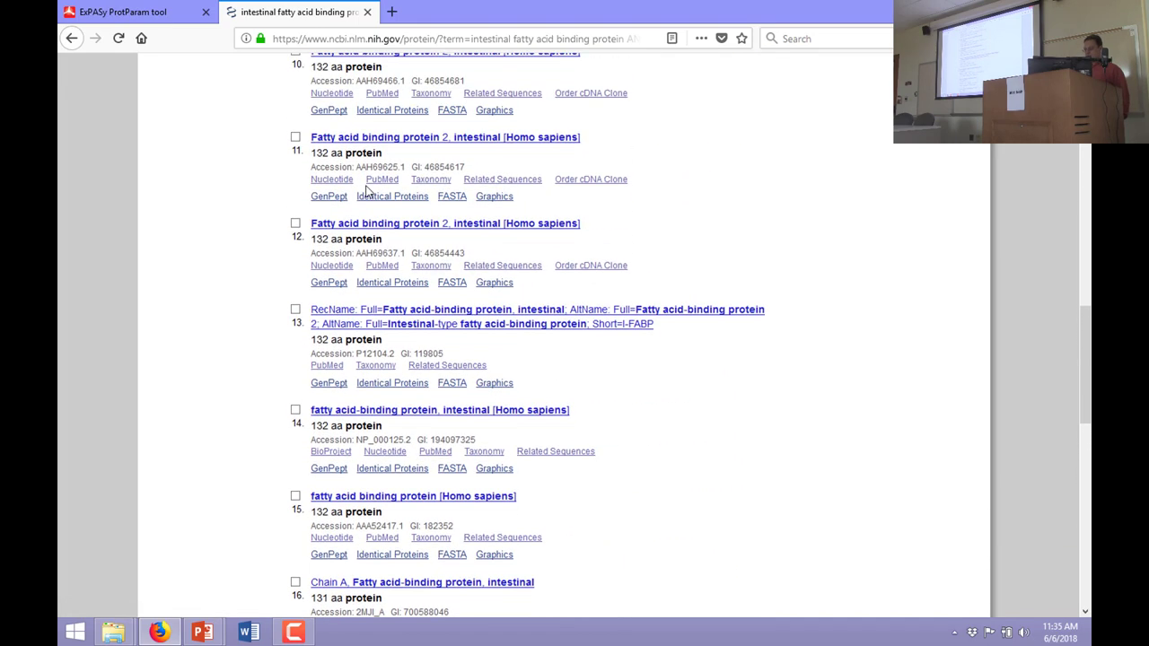
Step: Open and review protein record AAH69637.1 from result 12
{"action": "left_click", "coordinate": [368, 225]}
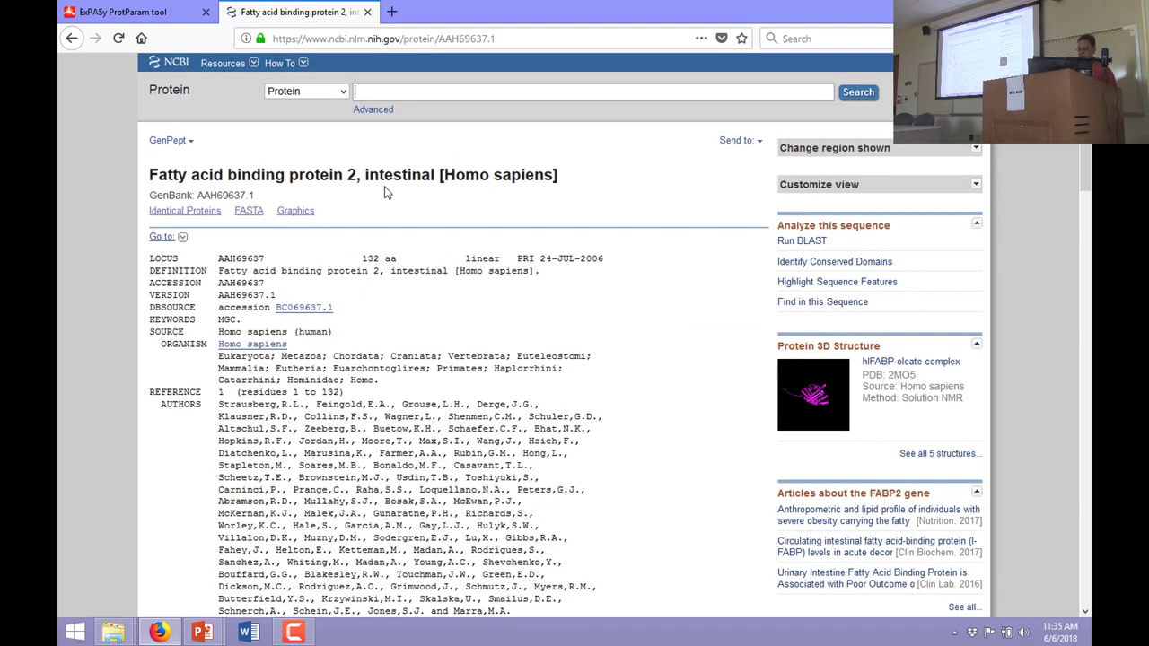
{"action": "scroll", "coordinate": [530, 297], "scroll_direction": "down", "scroll_amount": 5}
{"action": "scroll", "coordinate": [536, 294], "scroll_direction": "down", "scroll_amount": 5}
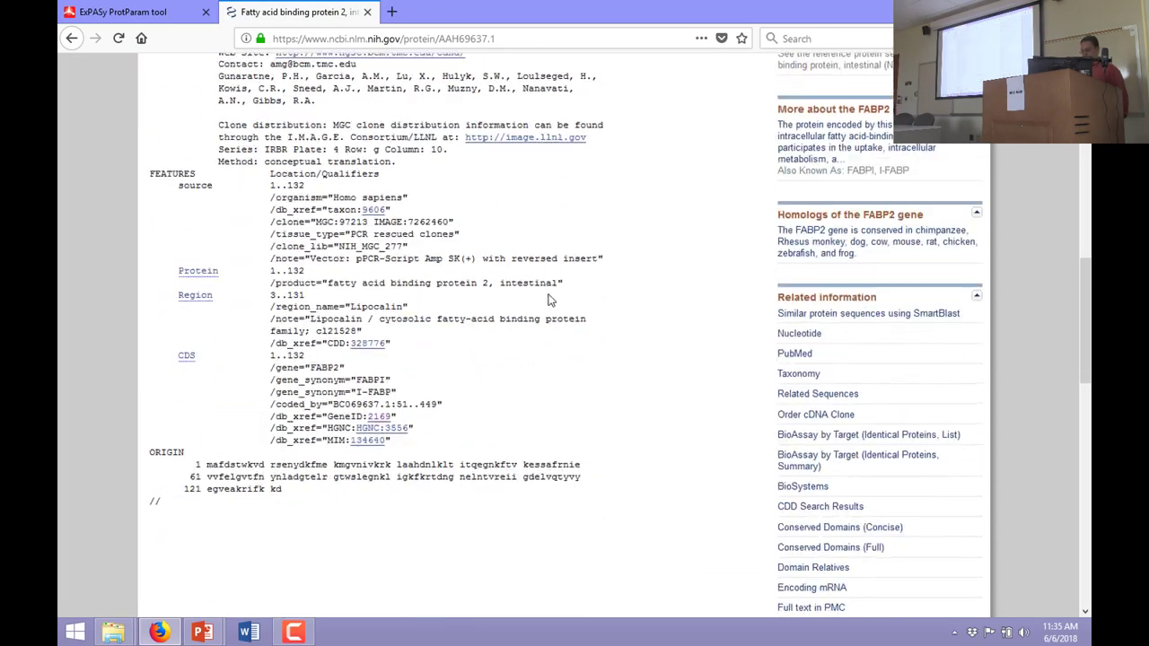
{"action": "scroll", "coordinate": [476, 353], "scroll_direction": "up", "scroll_amount": 4}
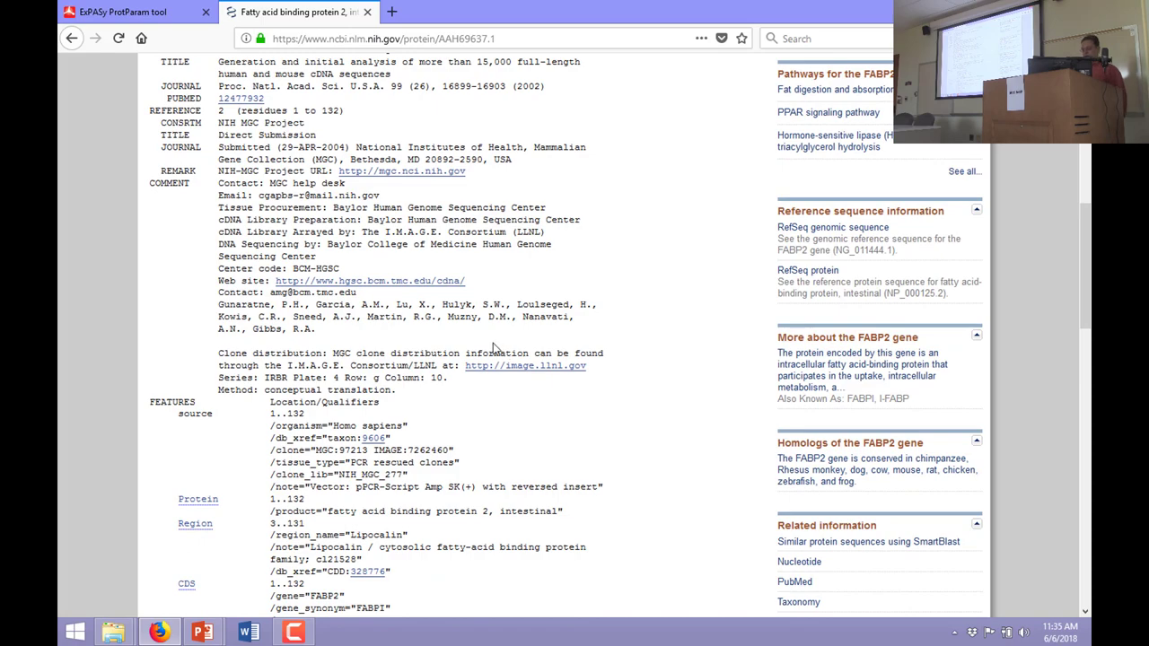
{"action": "scroll", "coordinate": [502, 348], "scroll_direction": "up", "scroll_amount": 2}
{"action": "scroll", "coordinate": [500, 342], "scroll_direction": "up", "scroll_amount": 10}
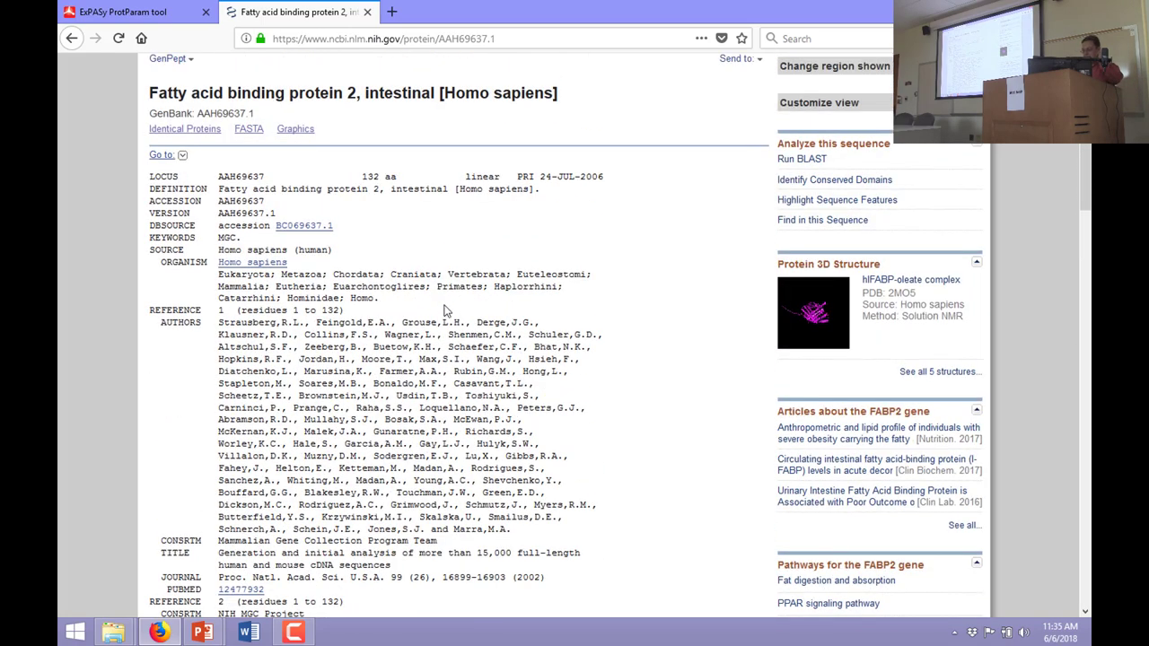
Step: View source nucleotide entry BC069637.1, then go back to the 71 human results
{"action": "left_click", "coordinate": [303, 229]}
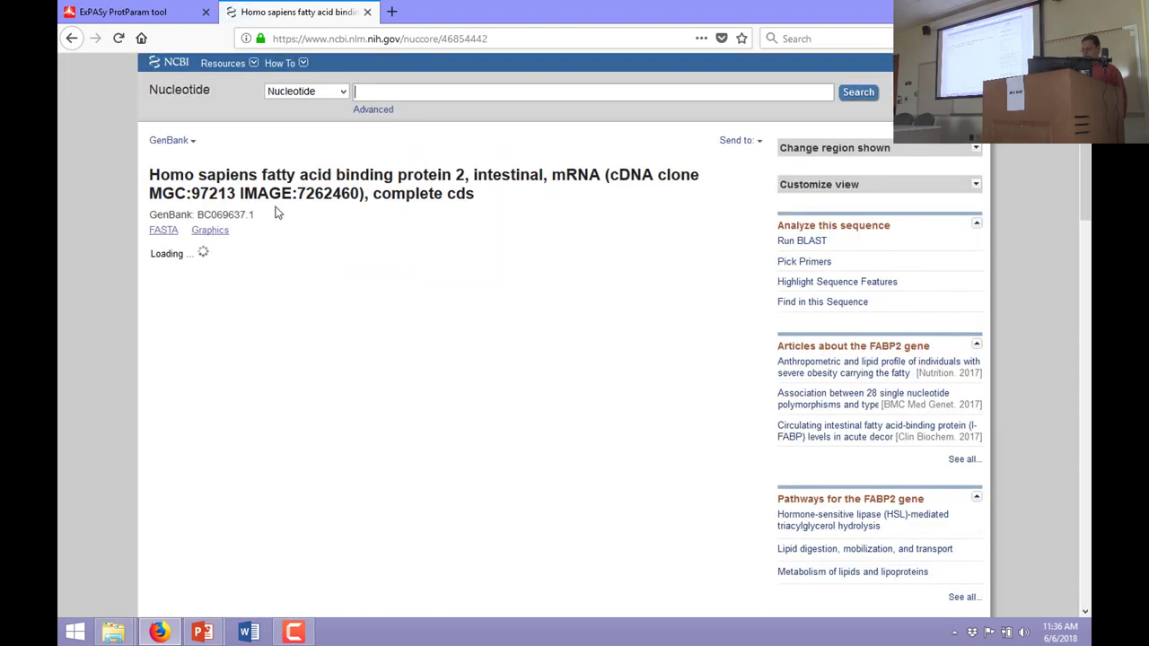
{"action": "scroll", "coordinate": [422, 258], "scroll_direction": "down", "scroll_amount": 15}
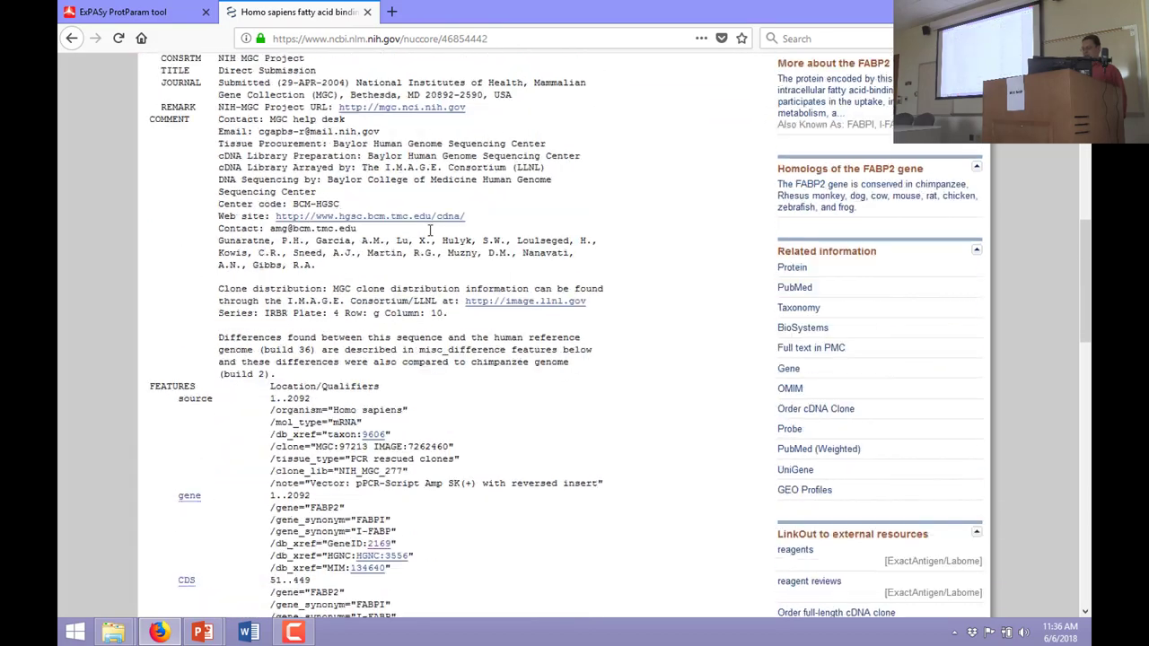
{"action": "scroll", "coordinate": [328, 305], "scroll_direction": "down", "scroll_amount": 5}
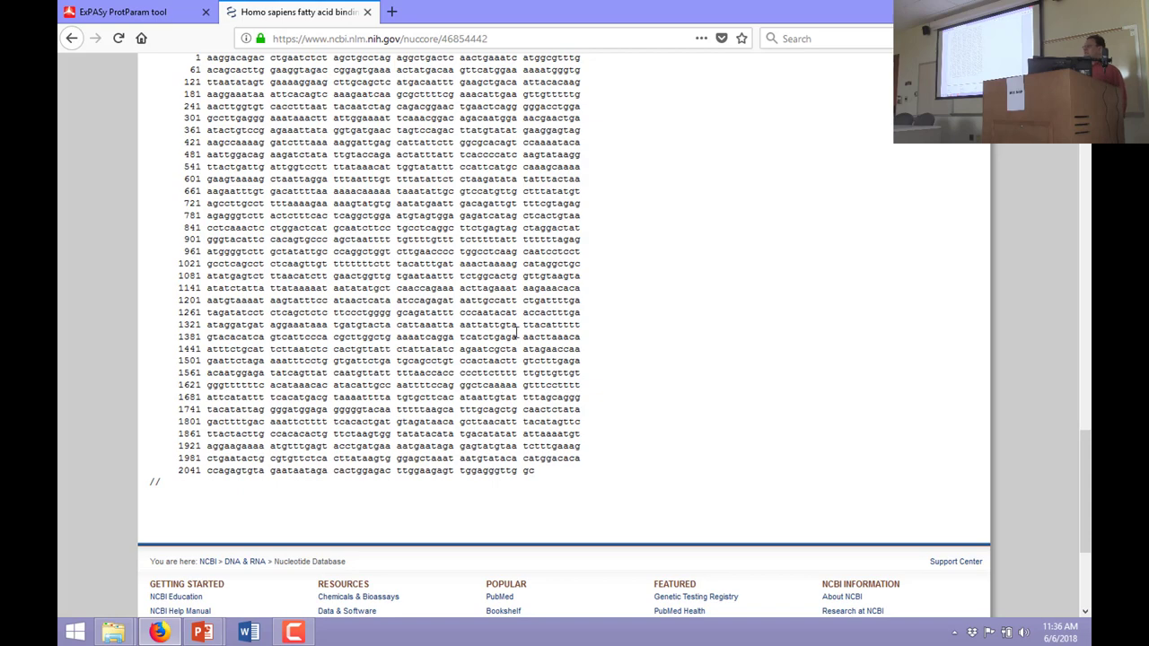
{"action": "scroll", "coordinate": [494, 368], "scroll_direction": "up", "scroll_amount": 2}
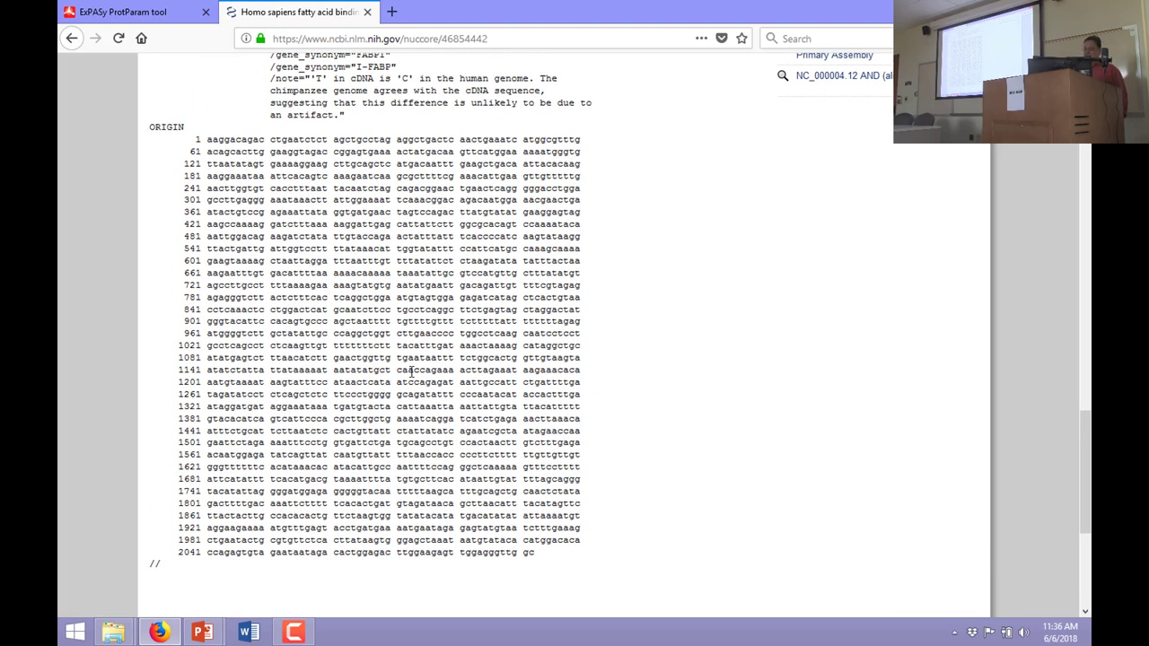
{"action": "scroll", "coordinate": [482, 413], "scroll_direction": "up", "scroll_amount": 15}
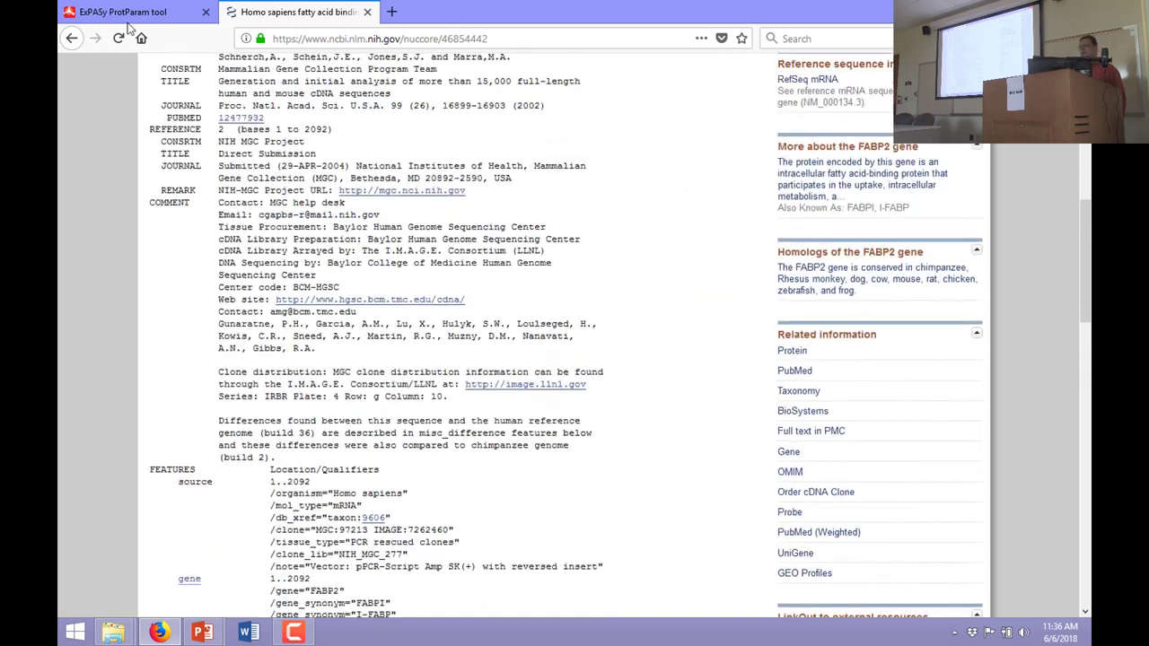
{"action": "left_click", "coordinate": [71, 39]}
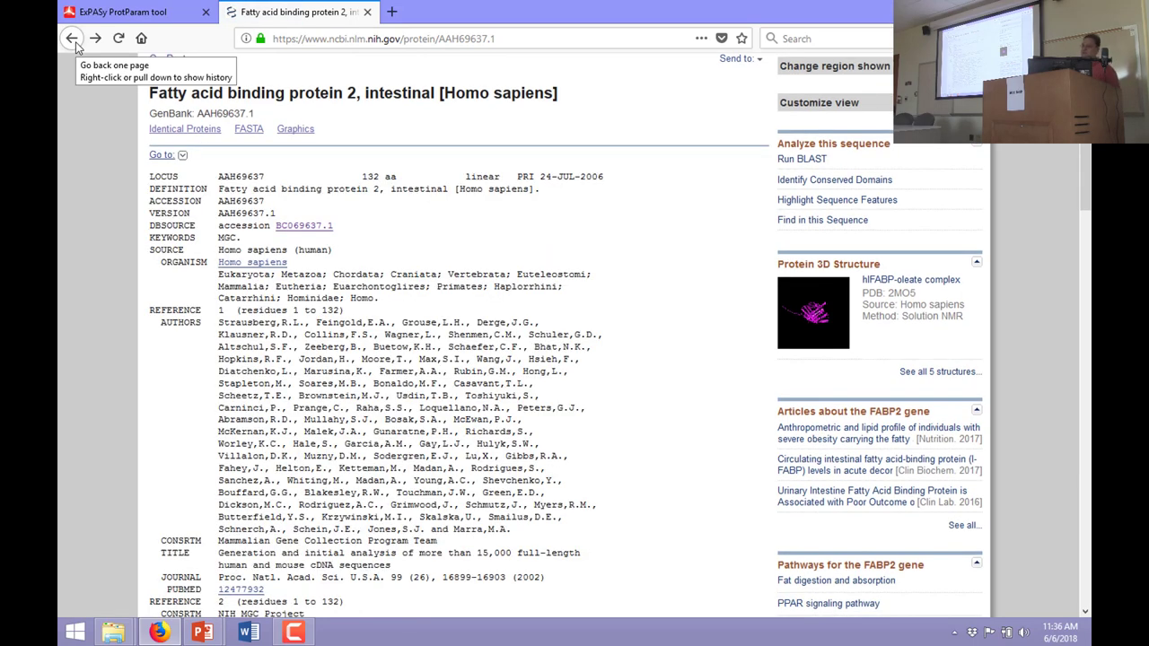
{"action": "scroll", "coordinate": [341, 135], "scroll_direction": "up", "scroll_amount": 3}
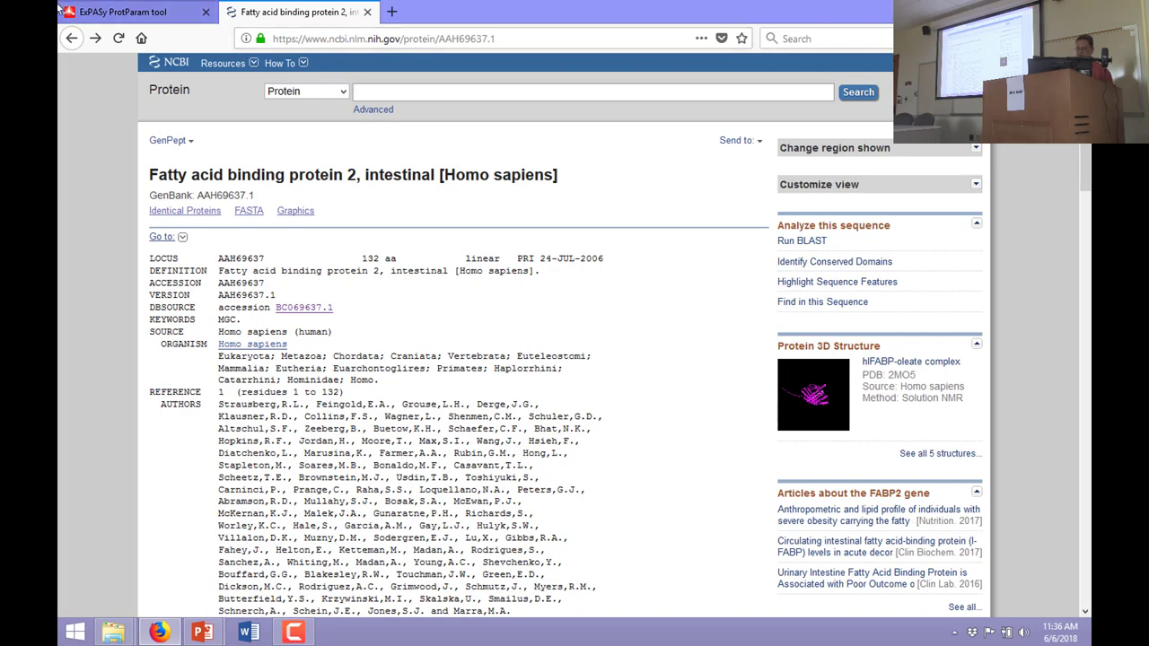
{"action": "left_click", "coordinate": [72, 37]}
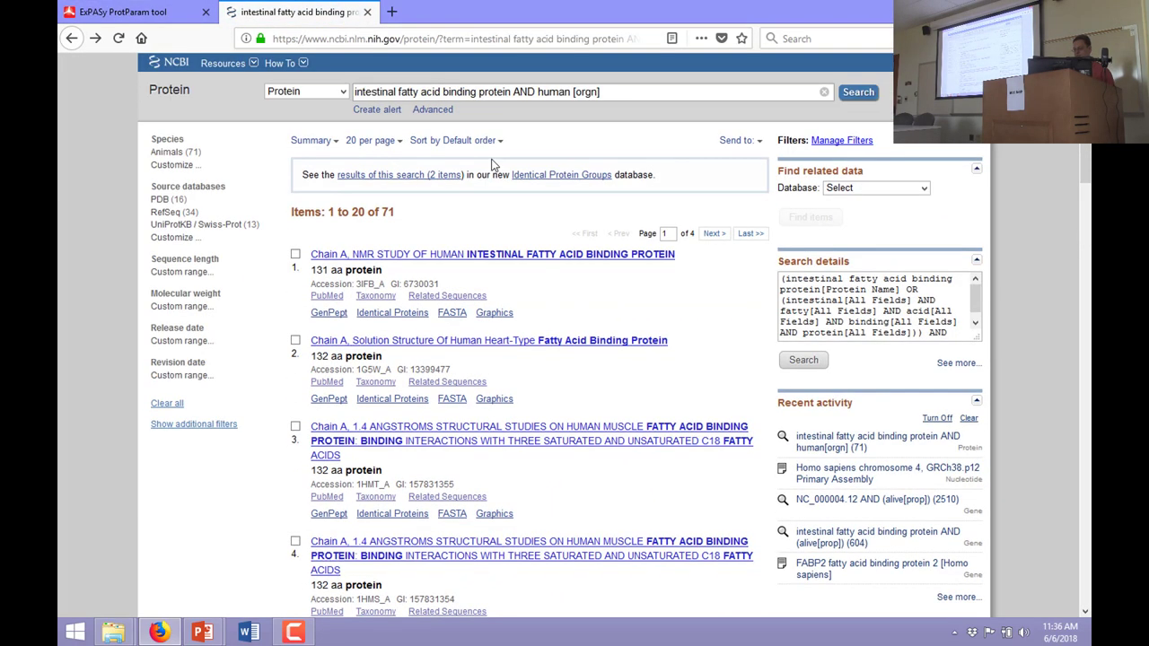
Step: Open the Protein Advanced Search Builder and browse its All Fields list of searchable fields
{"action": "left_click", "coordinate": [432, 110]}
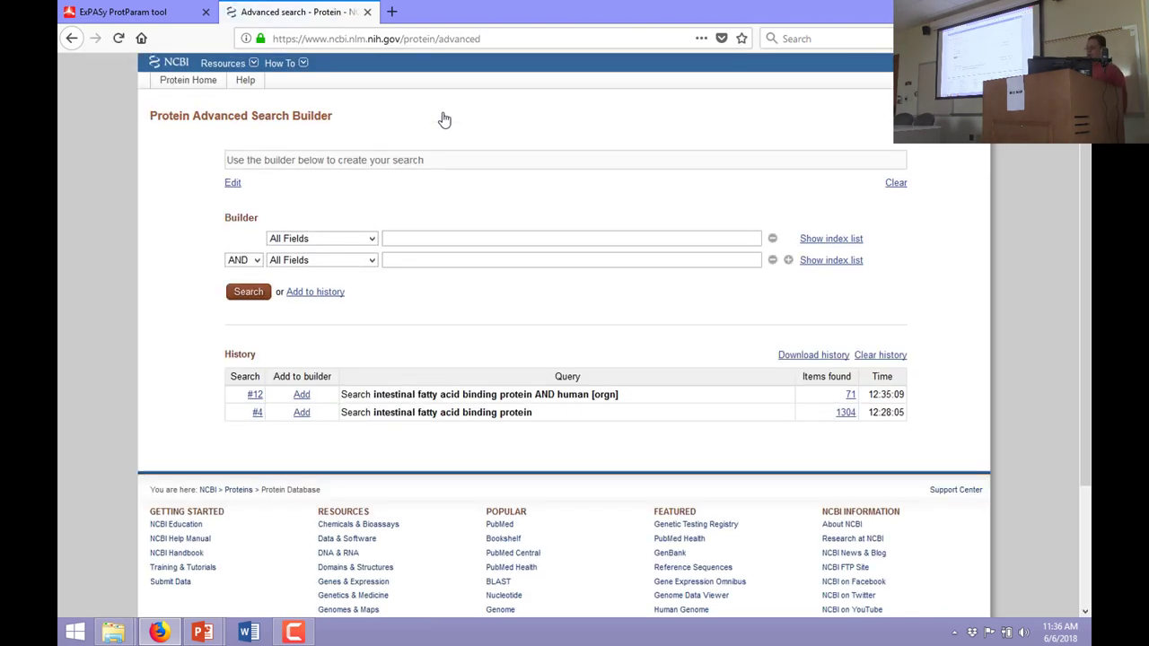
{"action": "left_click", "coordinate": [293, 241]}
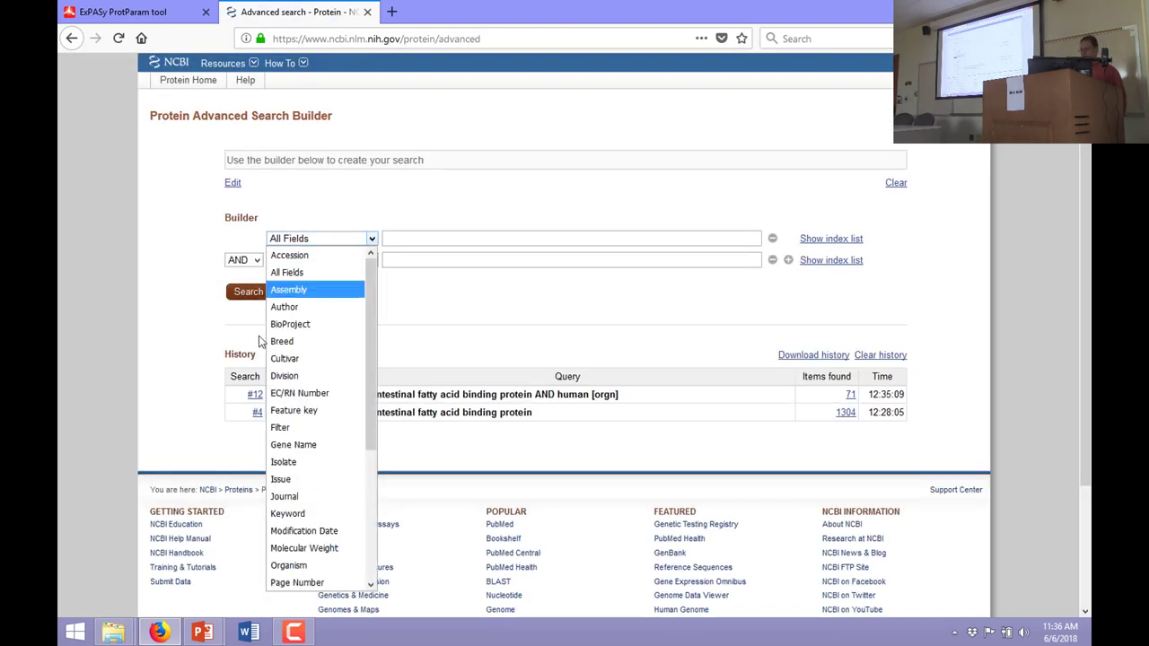
{"action": "scroll", "coordinate": [304, 359], "scroll_direction": "down", "scroll_amount": 2}
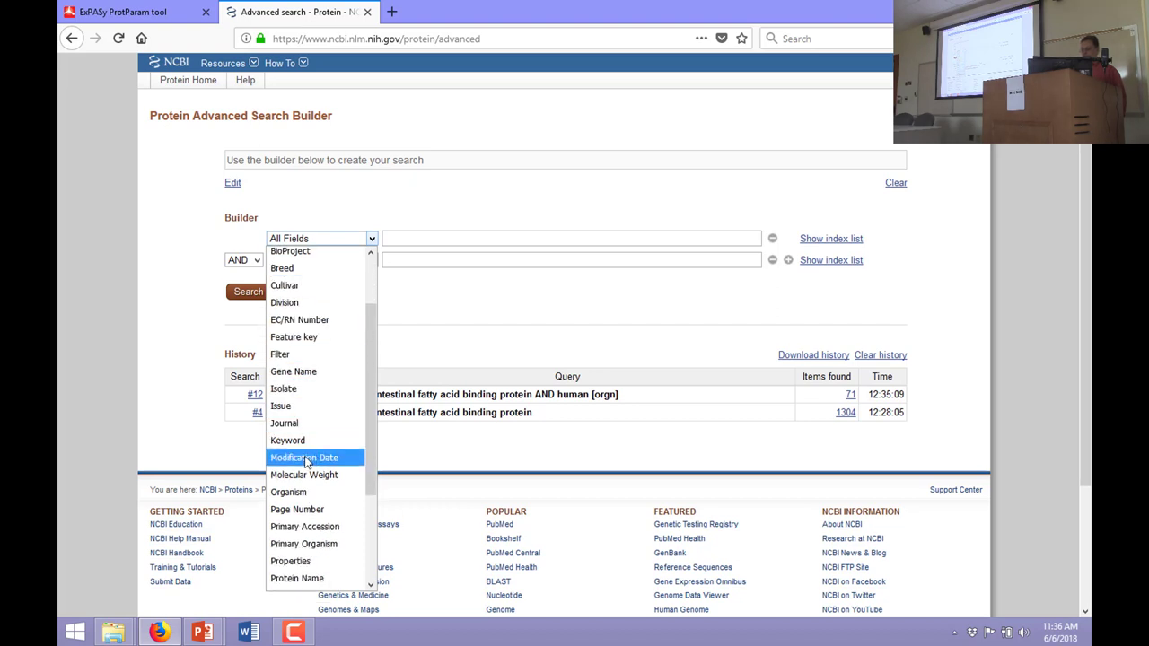
{"action": "scroll", "coordinate": [305, 449], "scroll_direction": "down", "scroll_amount": 2}
{"action": "scroll", "coordinate": [267, 446], "scroll_direction": "down", "scroll_amount": 1}
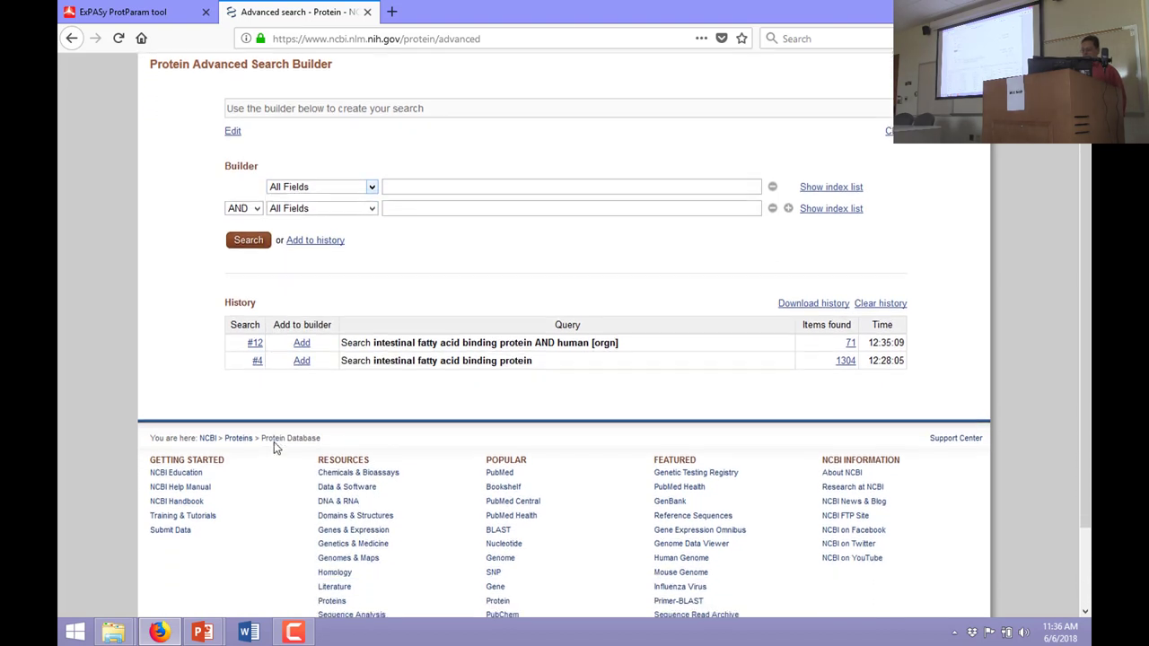
{"action": "scroll", "coordinate": [273, 441], "scroll_direction": "down", "scroll_amount": 1}
{"action": "left_click", "coordinate": [335, 161]}
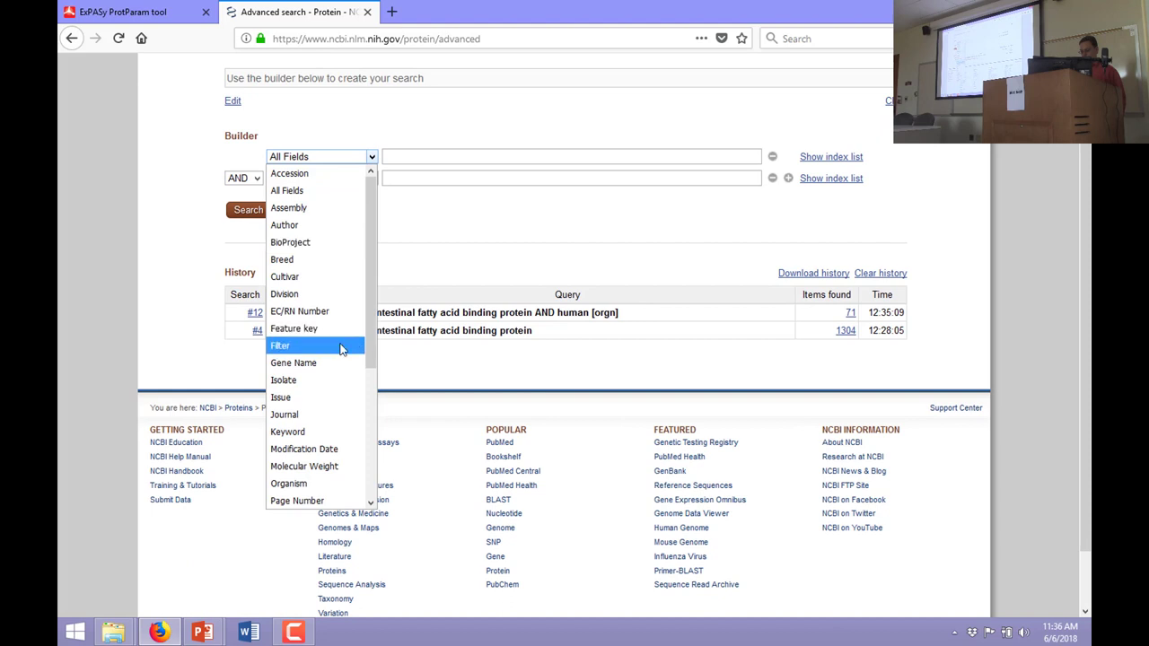
{"action": "scroll", "coordinate": [340, 288], "scroll_direction": "down", "scroll_amount": 3}
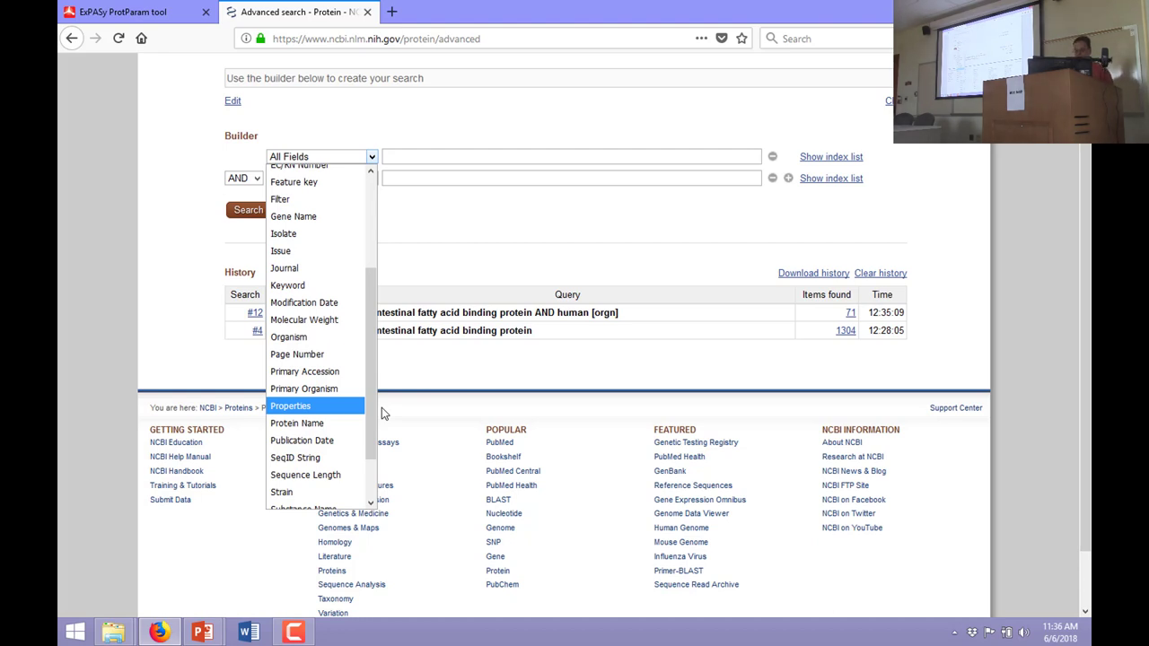
{"action": "left_click", "coordinate": [201, 633]}
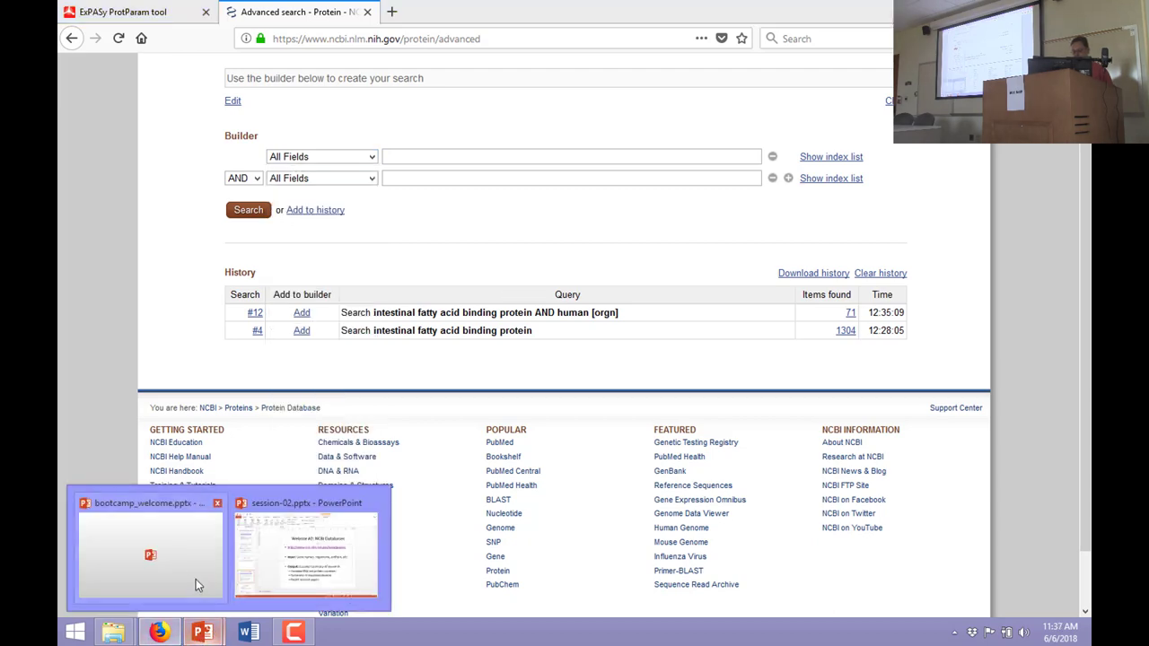
Step: Show session-02.pptx at slide 13, NCBI Tricks #1, and select the 'srcdb refseq [prop]' line
{"action": "left_click", "coordinate": [170, 565]}
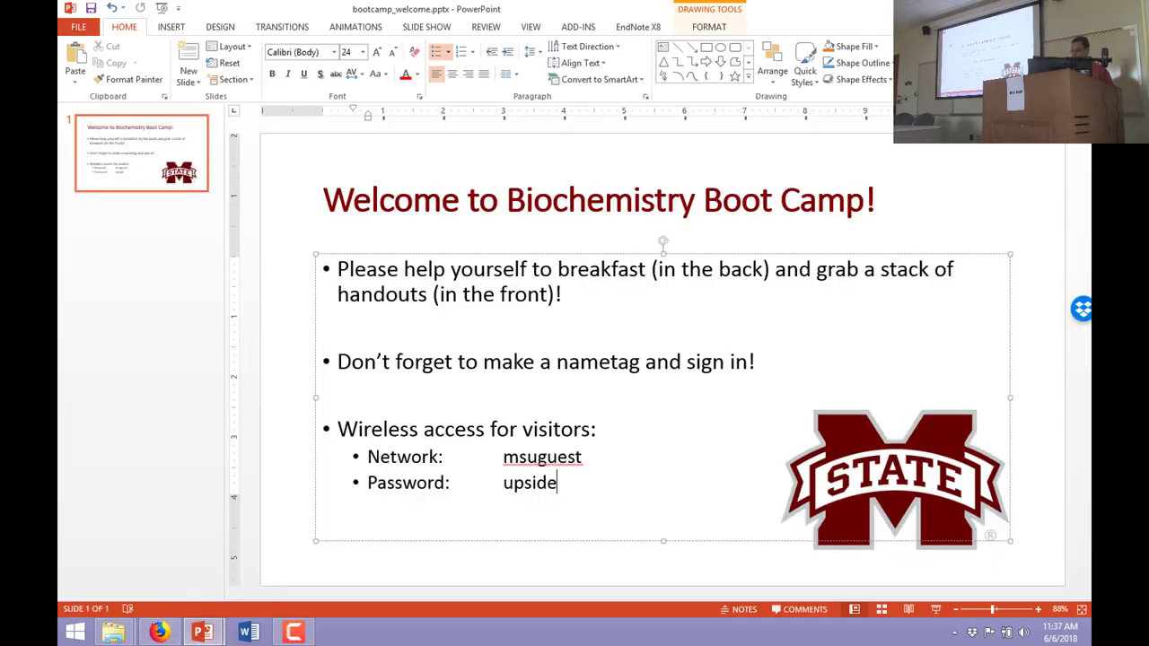
{"action": "key", "text": "alt+Tab"}
{"action": "left_click", "coordinate": [203, 632]}
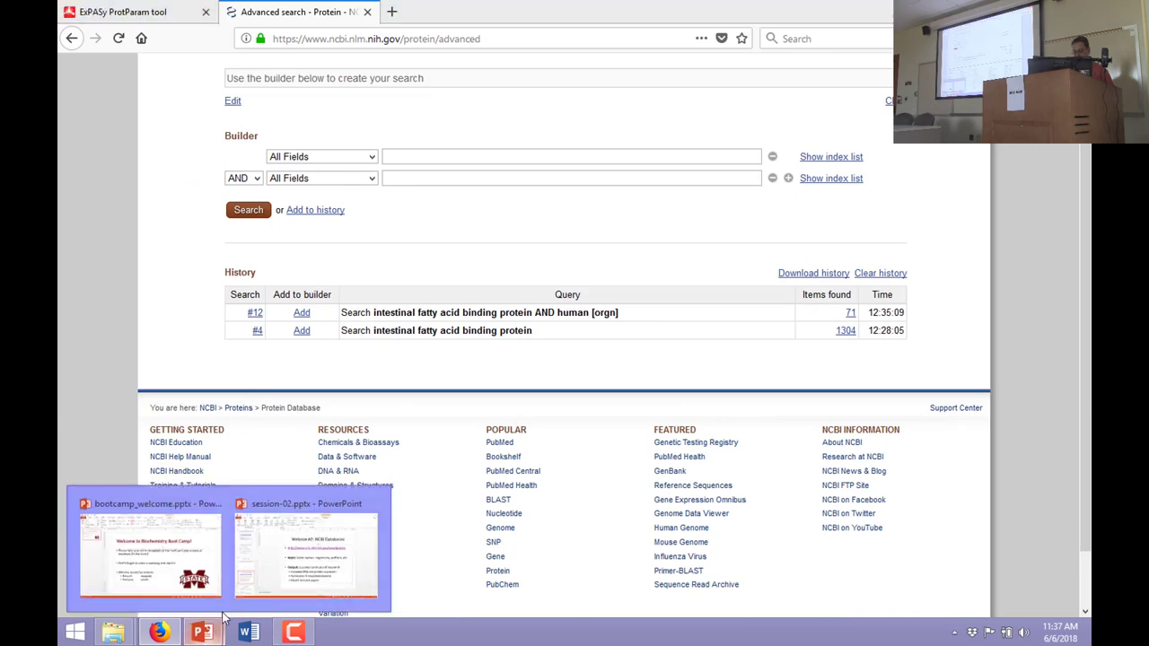
{"action": "left_click", "coordinate": [306, 547]}
{"action": "left_click", "coordinate": [123, 535]}
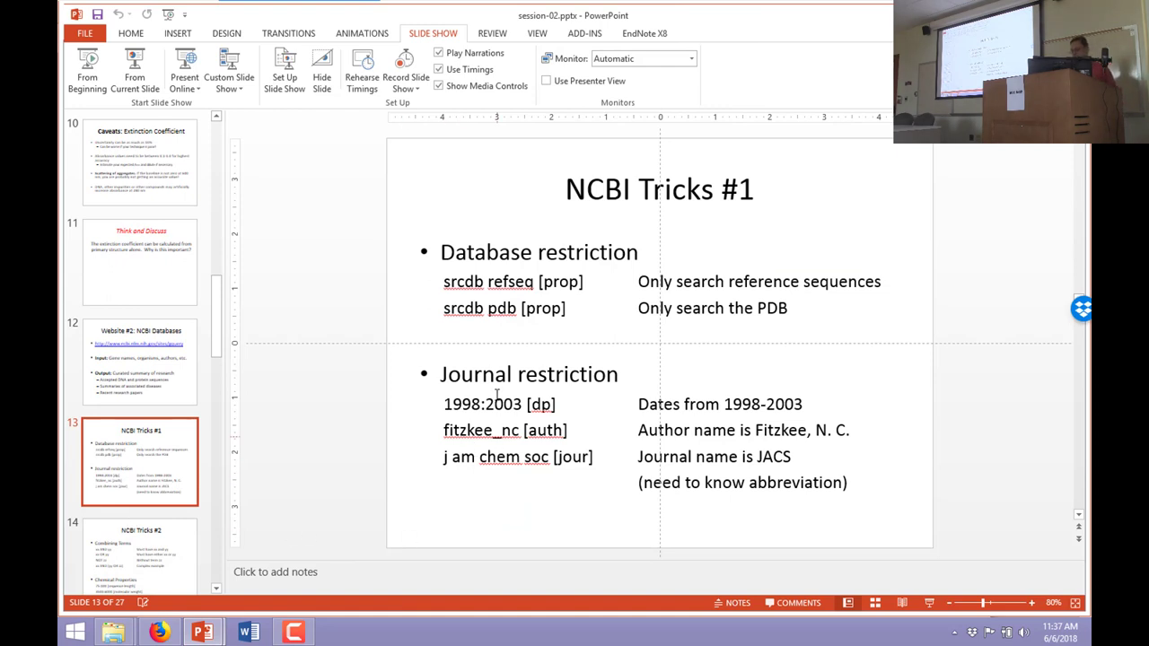
{"action": "left_click_drag", "start_coordinate": [449, 282], "coordinate": [592, 289]}
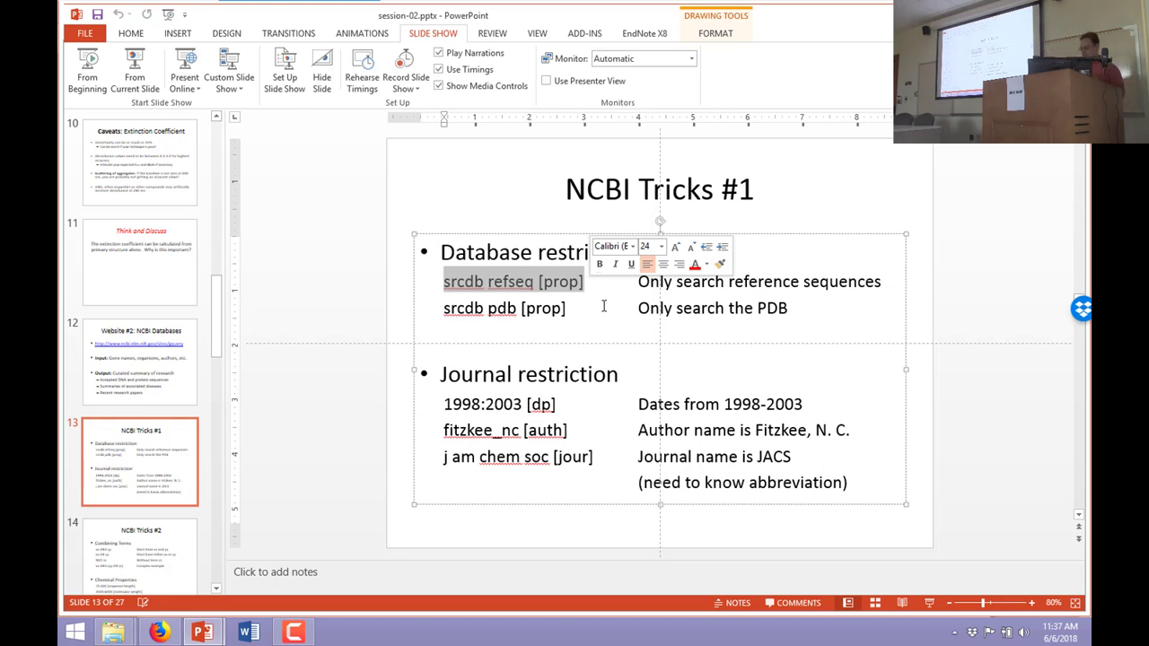
Step: Add 'AND srcdb refseq [prop]' to the human protein query, leaving 34 RefSeq results
{"action": "left_click", "coordinate": [171, 636]}
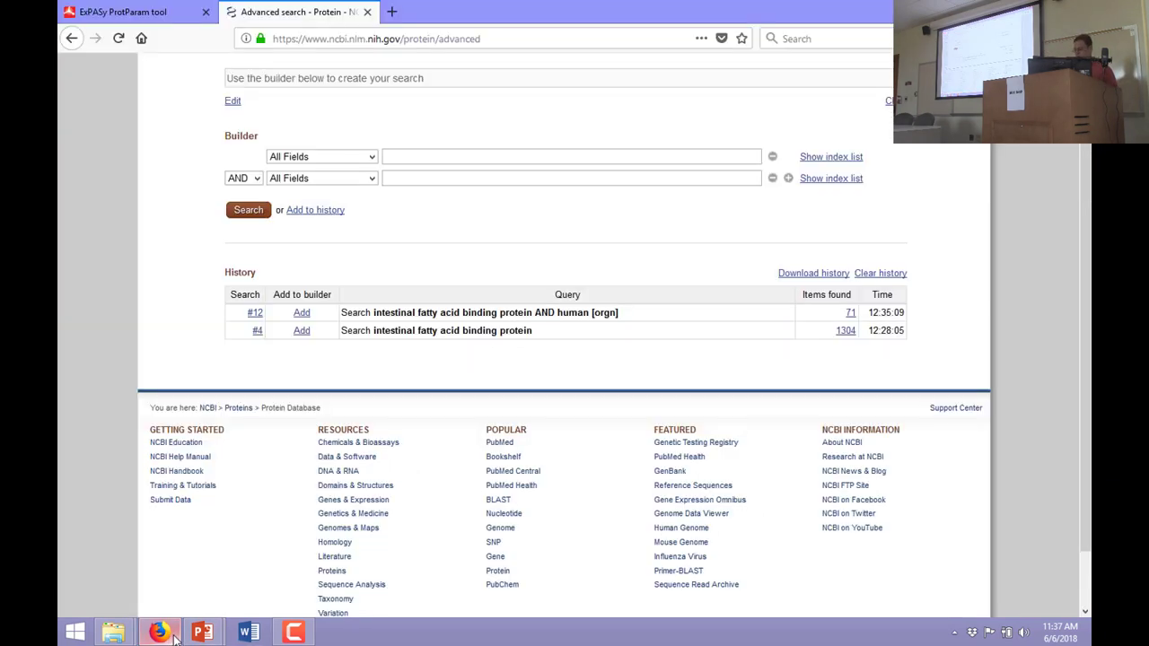
{"action": "scroll", "coordinate": [439, 169], "scroll_direction": "up", "scroll_amount": 2}
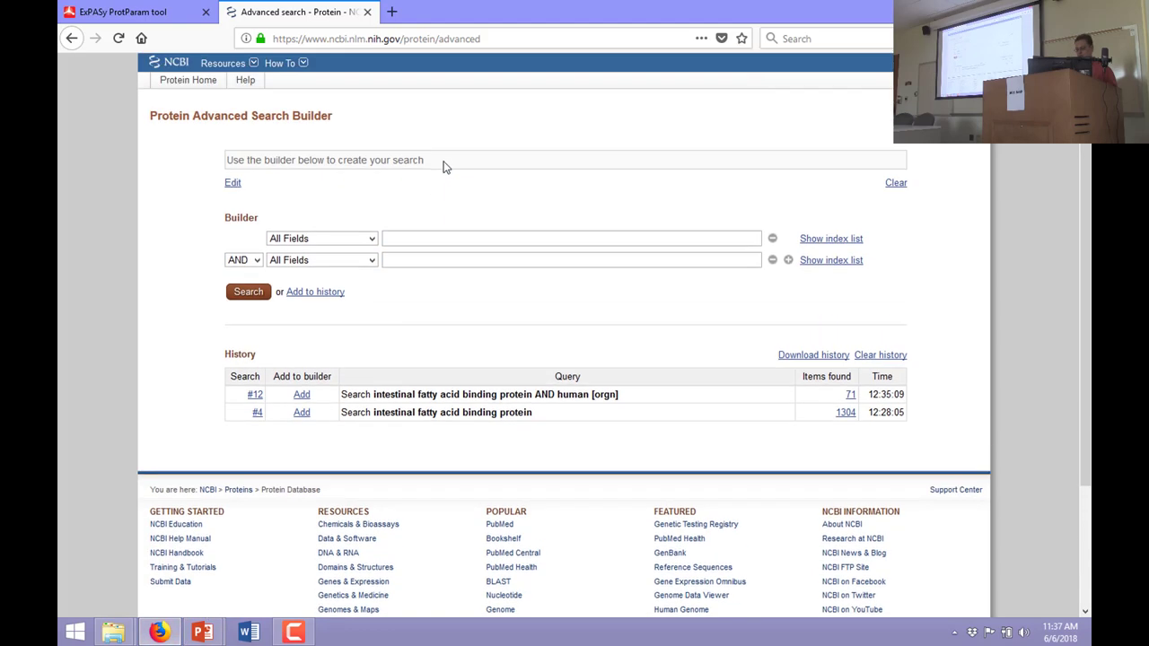
{"action": "left_click", "coordinate": [70, 39]}
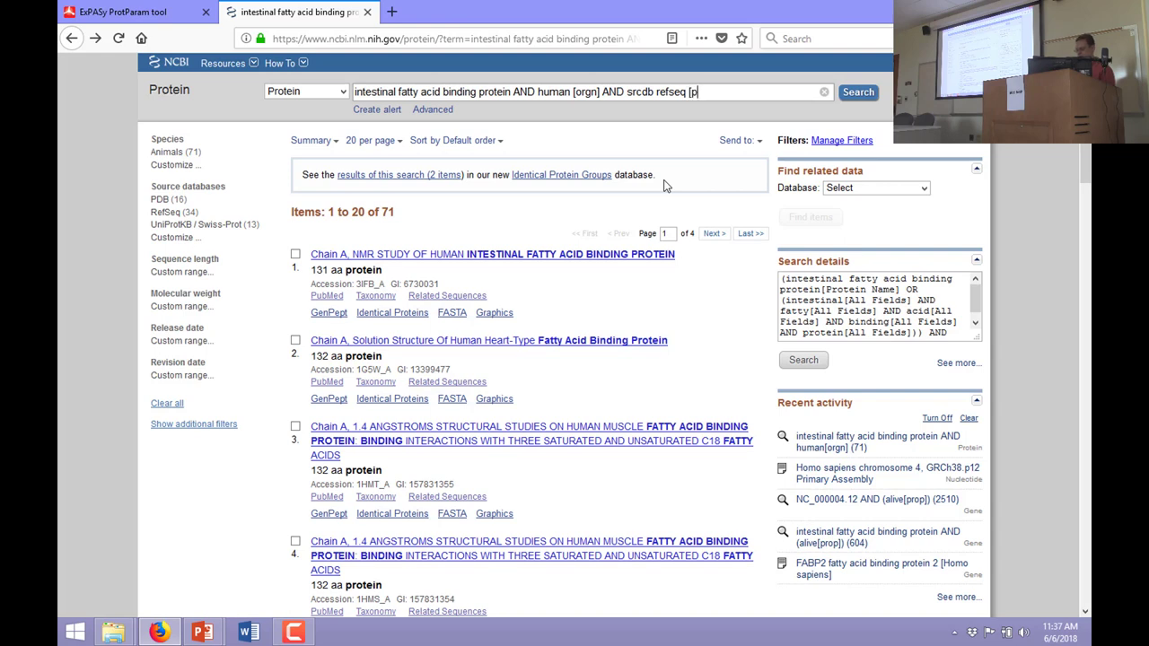
{"action": "key", "text": "Return"}
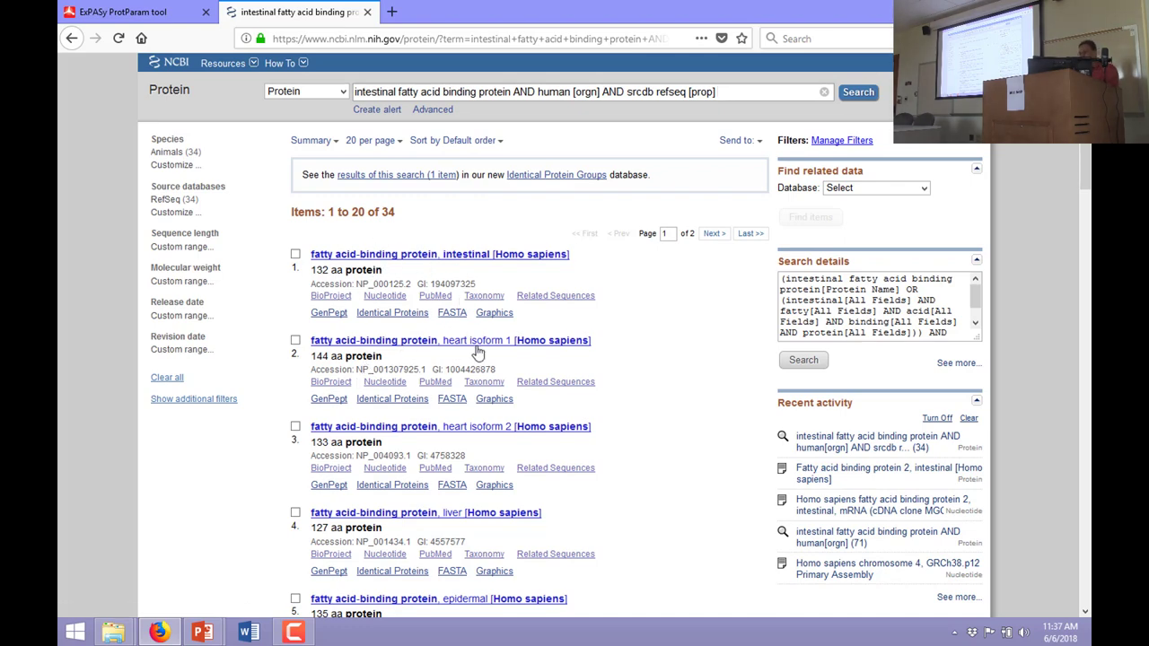
{"action": "scroll", "coordinate": [475, 352], "scroll_direction": "down", "scroll_amount": 5}
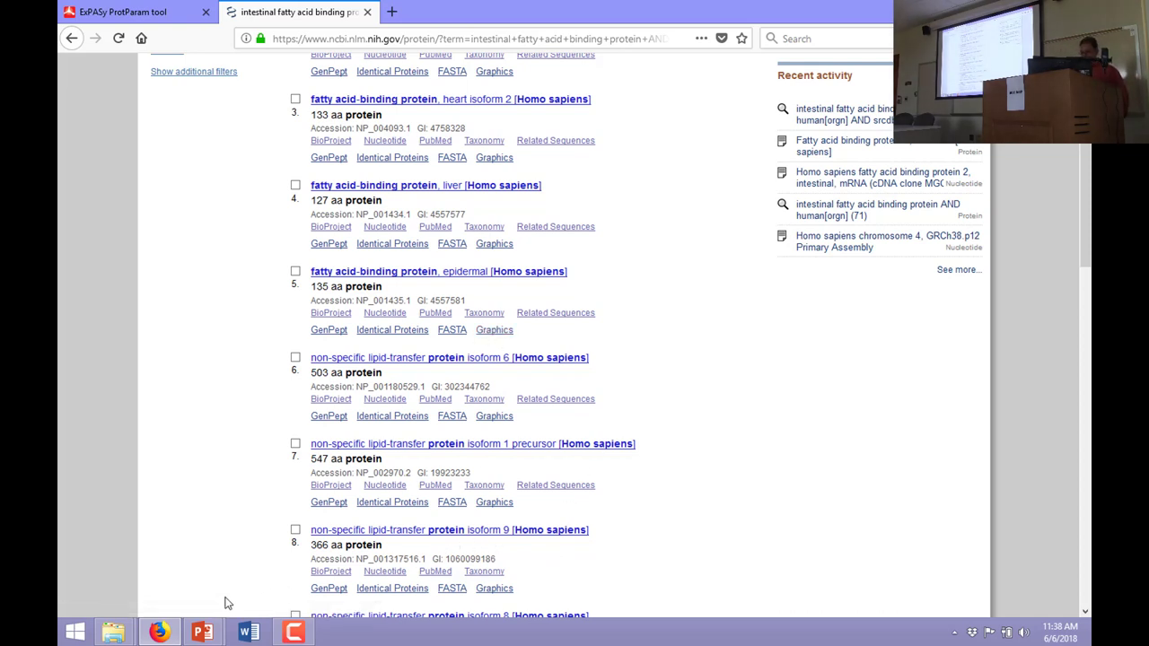
{"action": "left_click", "coordinate": [206, 628]}
{"action": "left_click", "coordinate": [292, 558]}
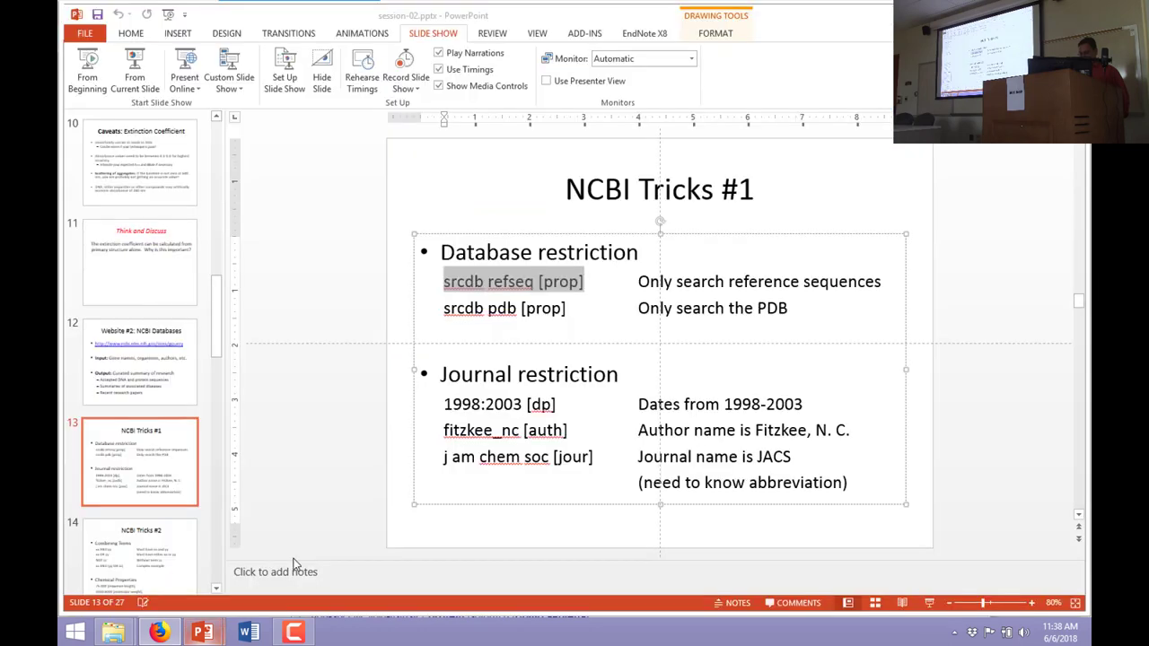